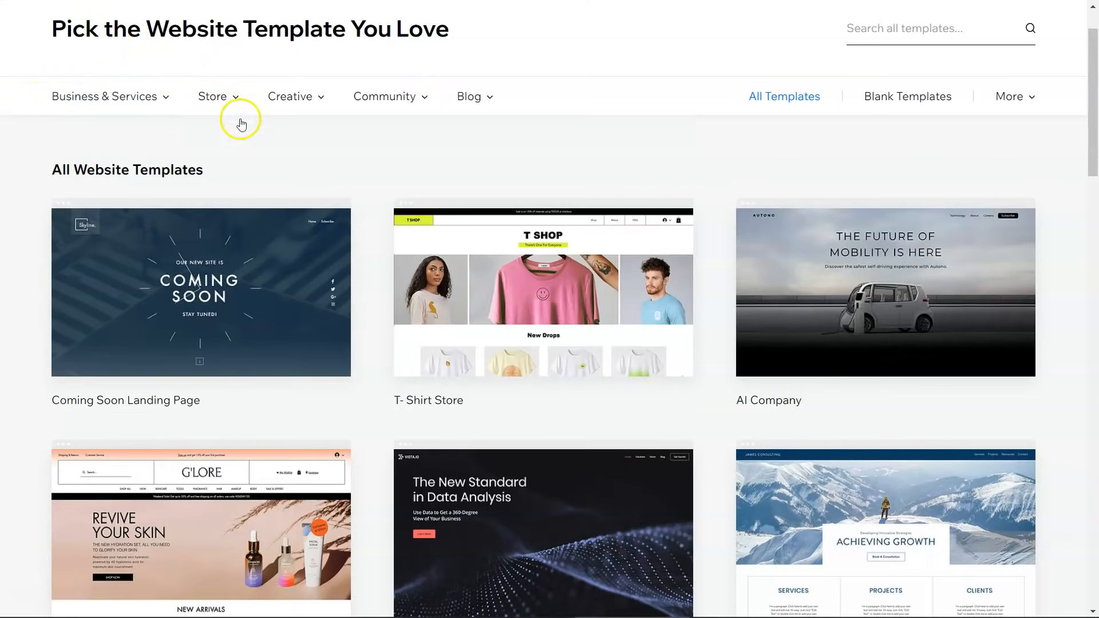
# Step: Show the Business & Services mega-menu in the Wix template gallery
pyautogui.moveTo(399, 105)
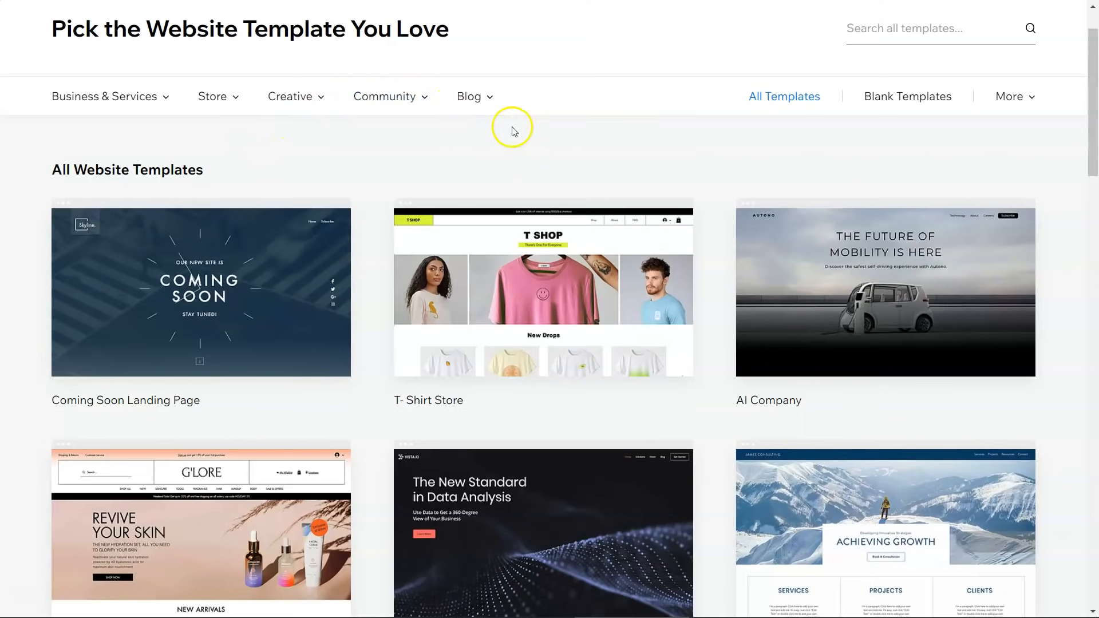
pyautogui.moveTo(169, 100)
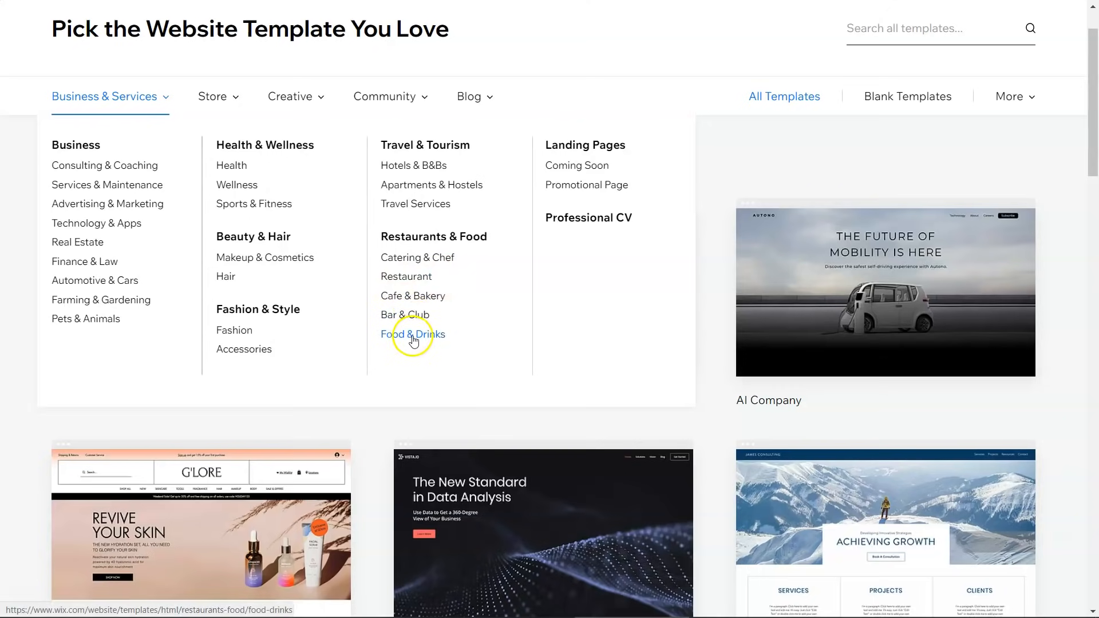
# Step: Filter the template gallery to Restaurant templates and browse the results
pyautogui.click(422, 279)
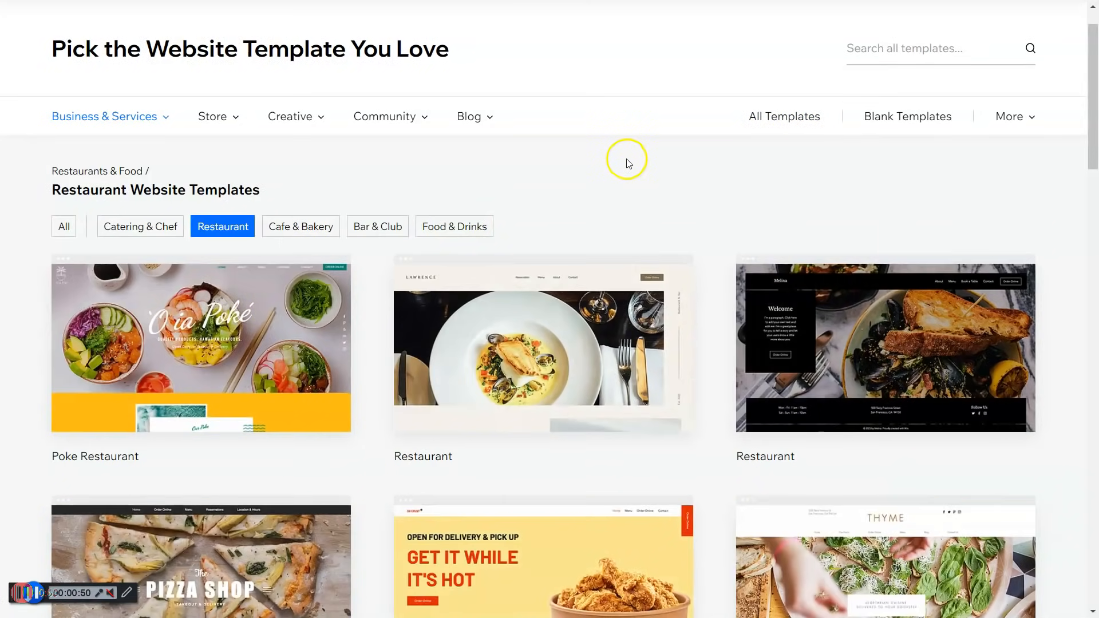
pyautogui.scroll(-1, 623, 170)
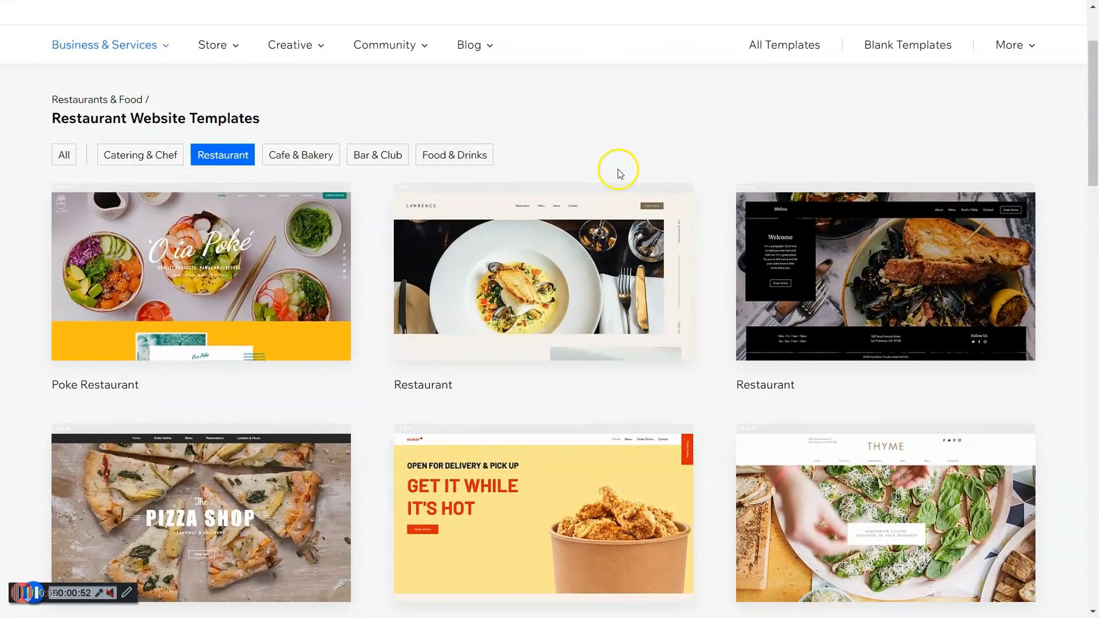
pyautogui.scroll(-2, 615, 170)
pyautogui.scroll(-2, 574, 182)
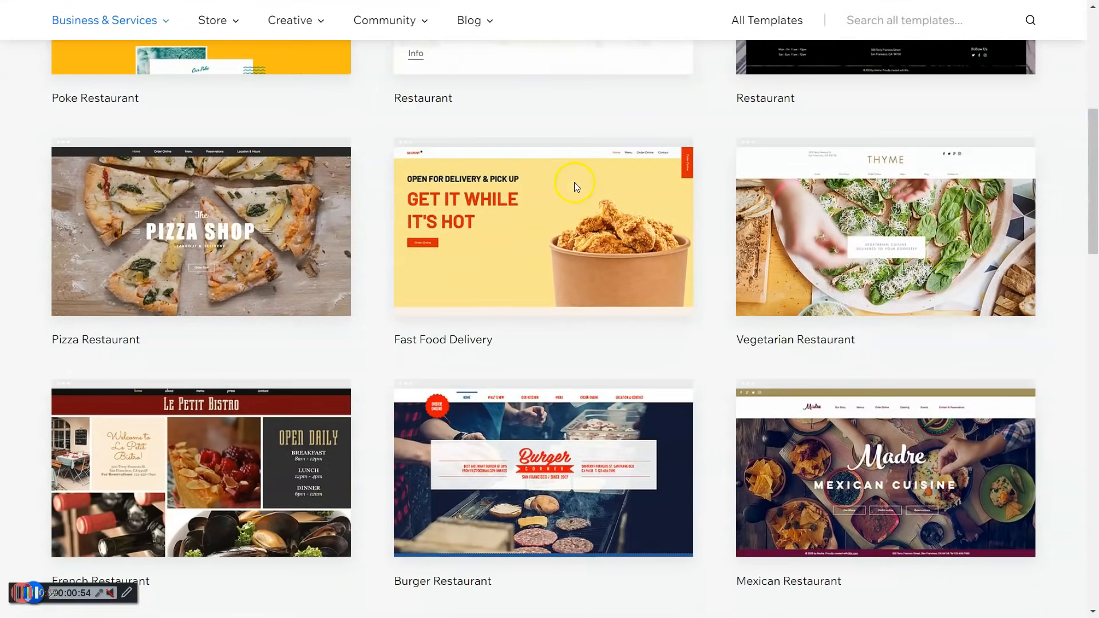
pyautogui.scroll(-1, 575, 182)
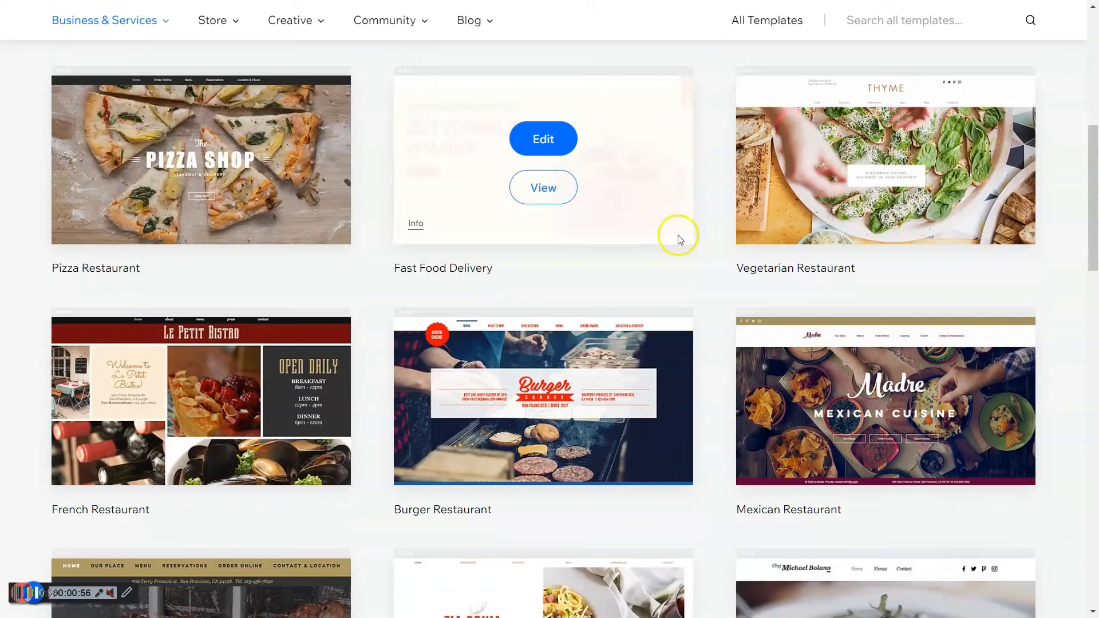
pyautogui.scroll(-1, 675, 234)
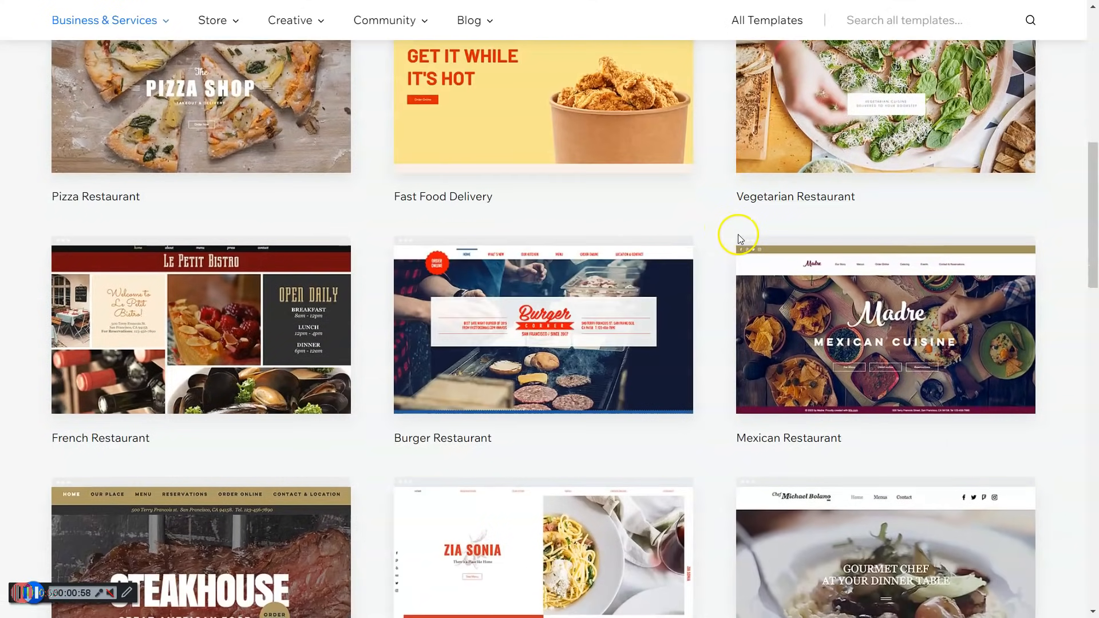
pyautogui.scroll(2, 721, 232)
# Step: Preview the Pizza Restaurant template, close it, and scroll down to the Steakhouse template
pyautogui.click(218, 270)
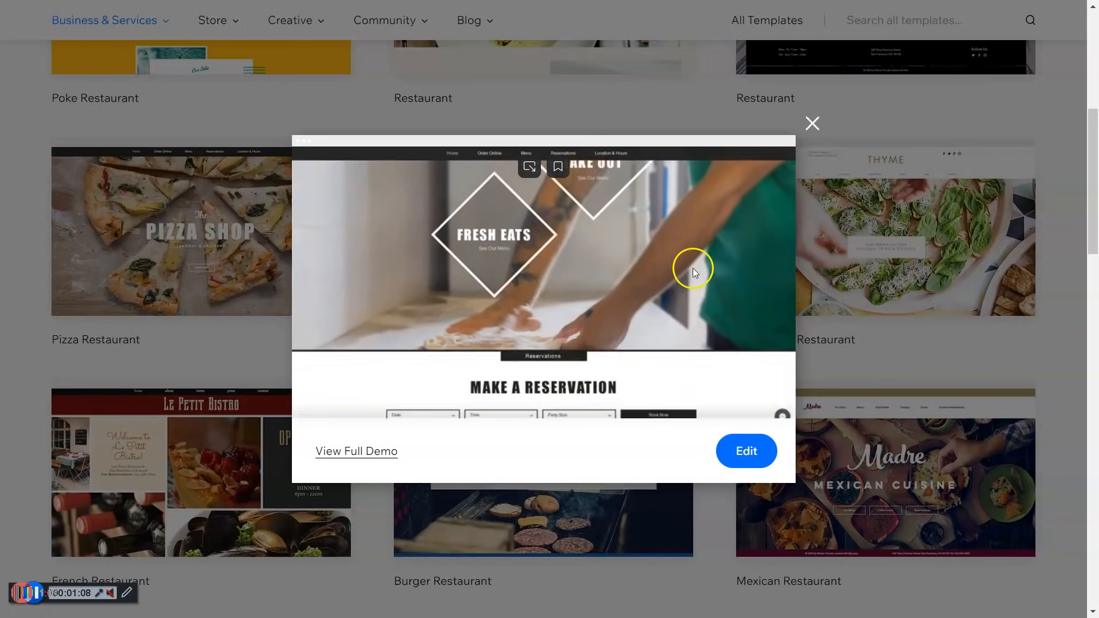
pyautogui.click(813, 124)
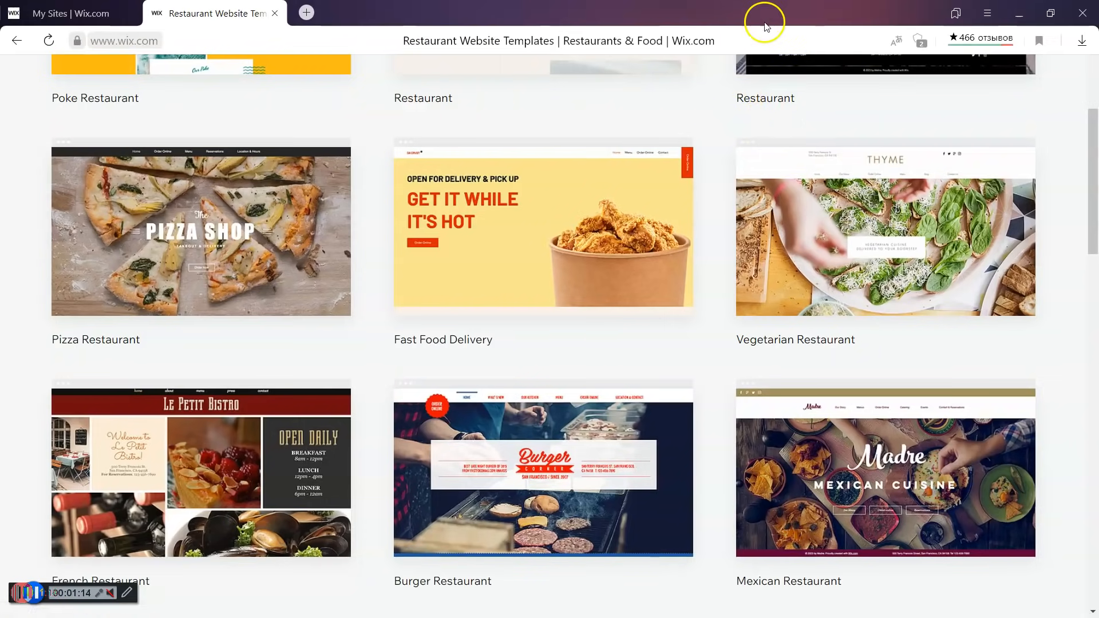
pyautogui.moveTo(651, 253)
pyautogui.moveTo(573, 410)
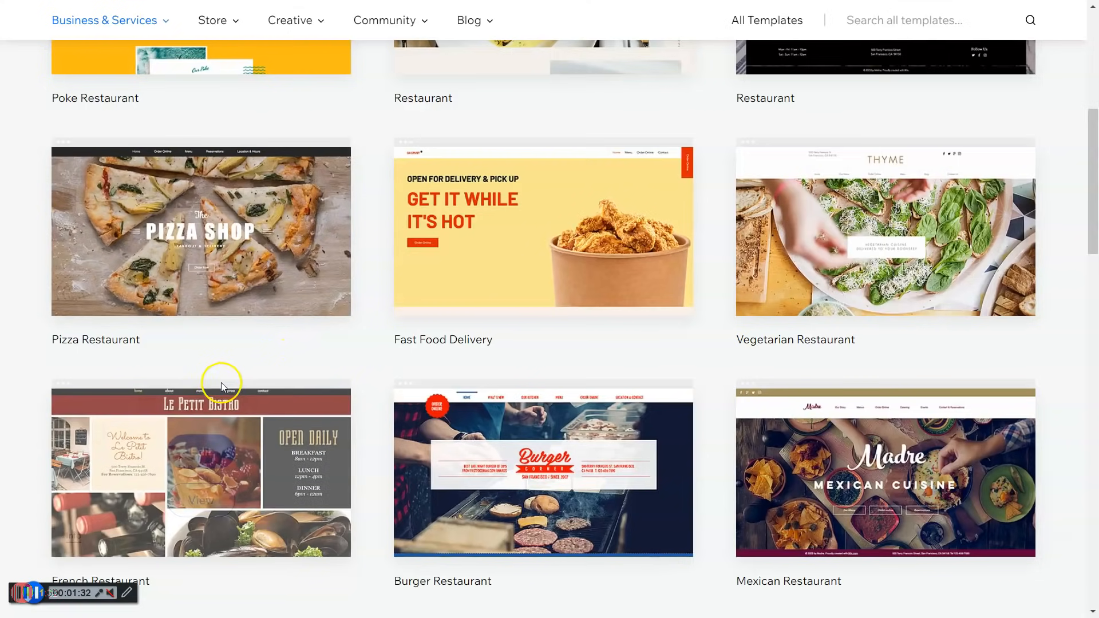
pyautogui.moveTo(226, 386)
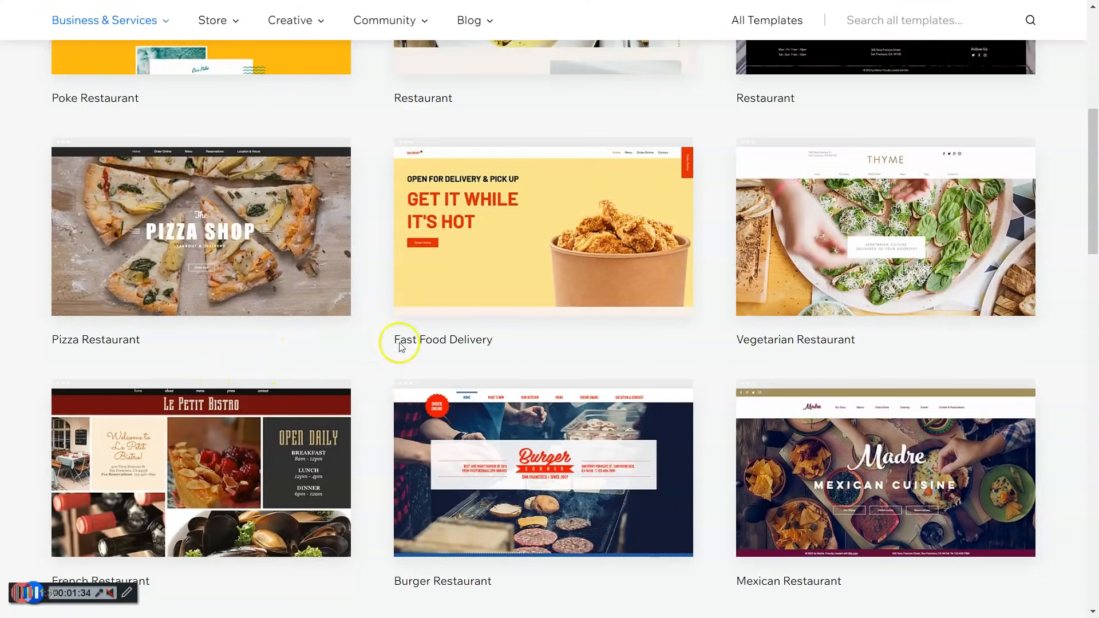
pyautogui.scroll(-1, 582, 365)
pyautogui.scroll(-3, 583, 365)
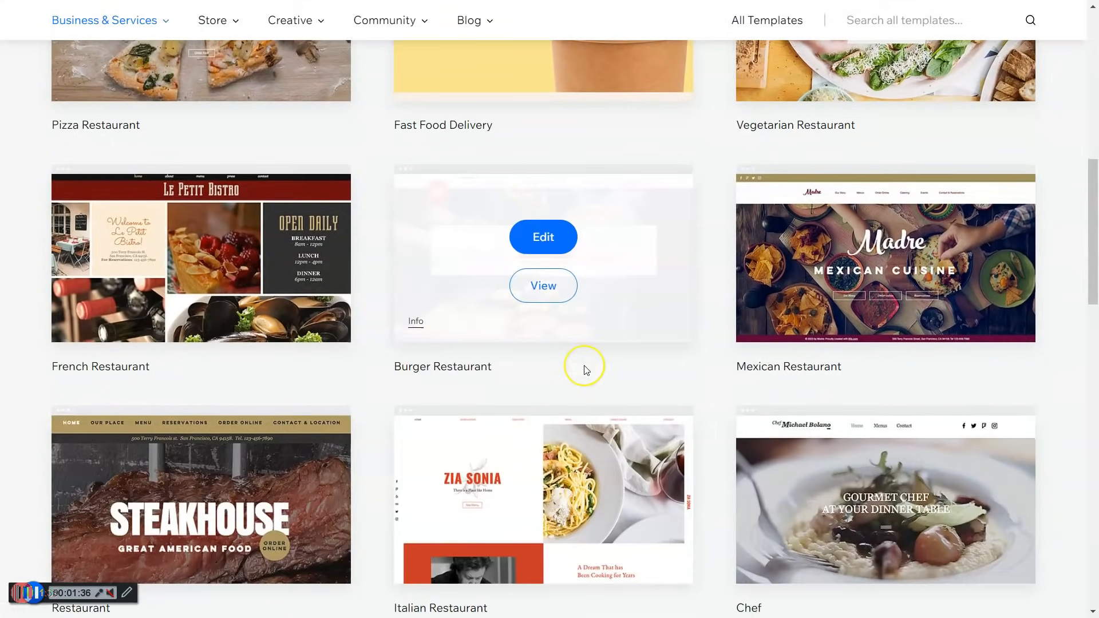
pyautogui.scroll(-3, 582, 365)
# Step: Preview the Steakhouse Restaurant template and open it in the Wix Editor
pyautogui.moveTo(224, 435)
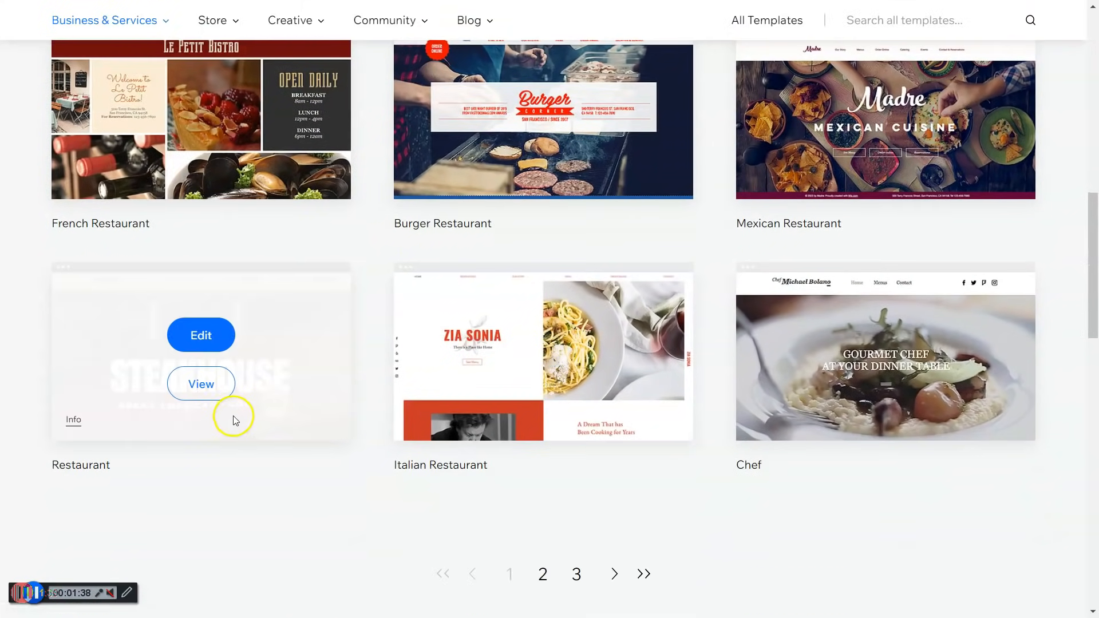
pyautogui.click(200, 380)
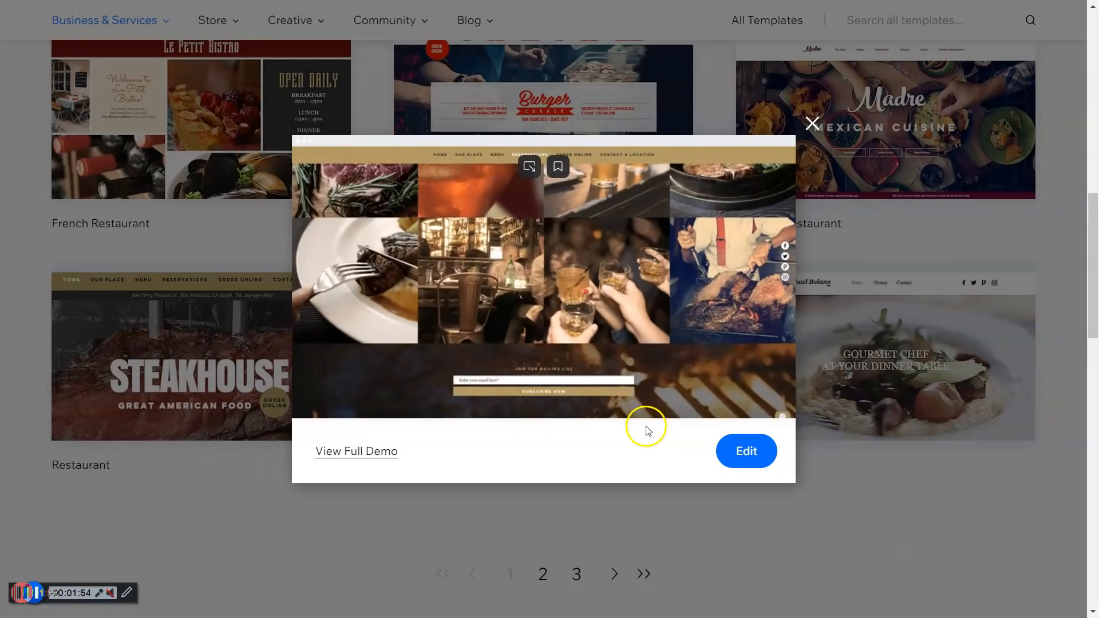
pyautogui.click(754, 451)
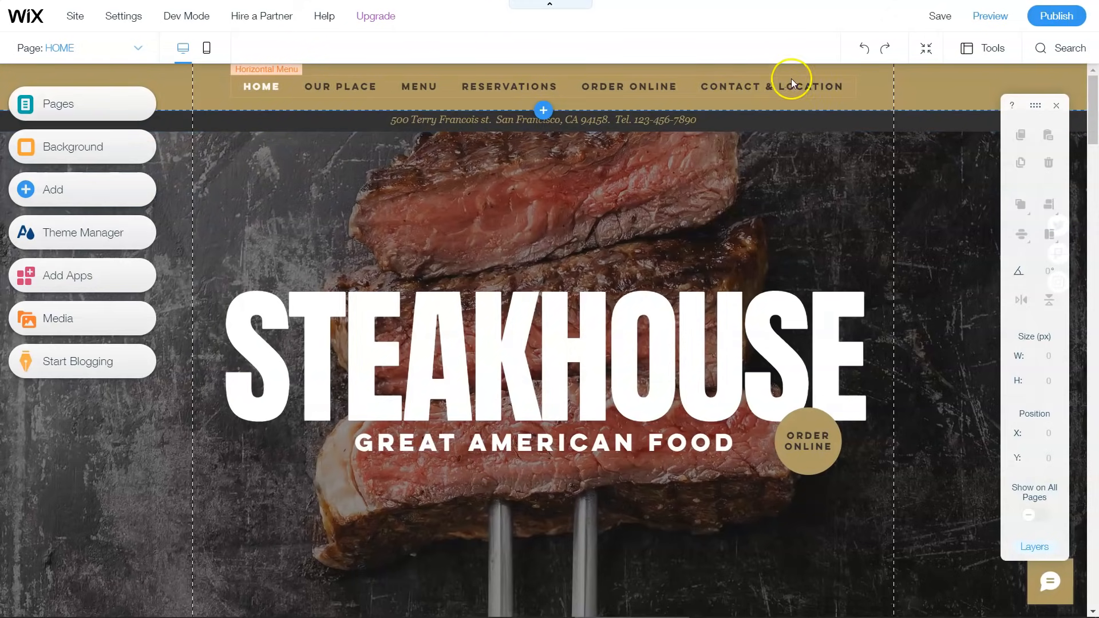
# Step: Delete the ORDER ONLINE page so only HOME and MENU remain
pyautogui.click(268, 87)
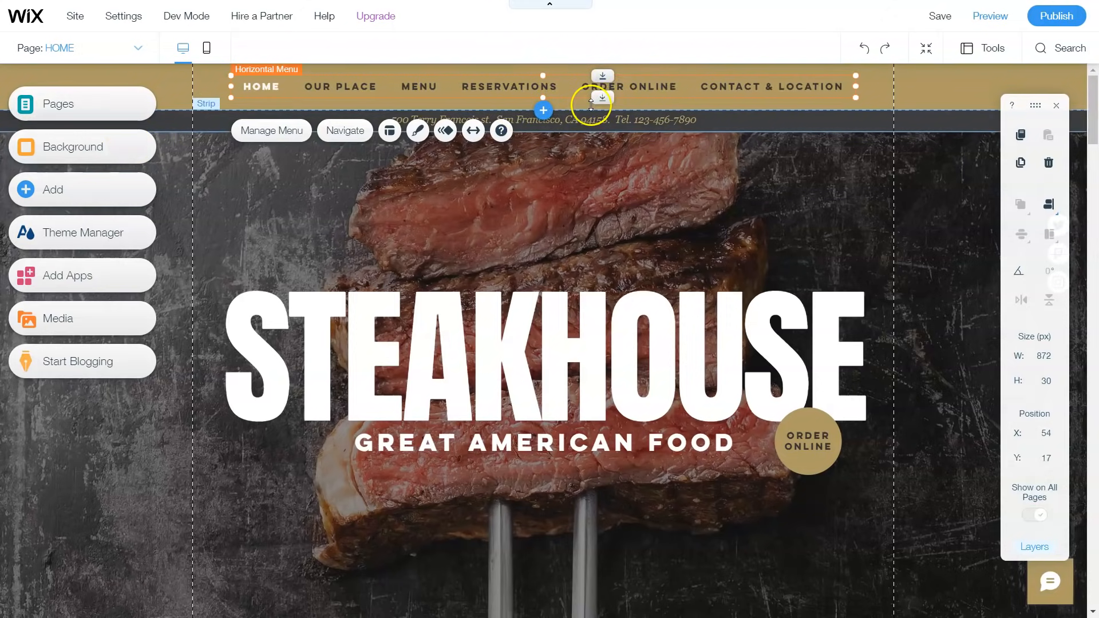
pyautogui.click(135, 109)
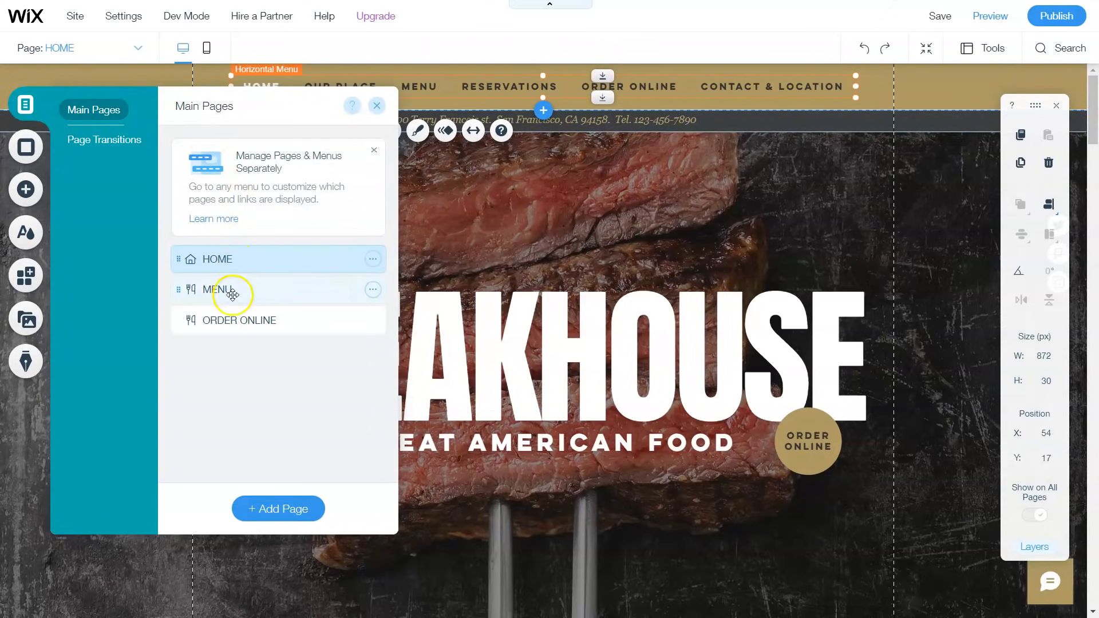
pyautogui.click(373, 321)
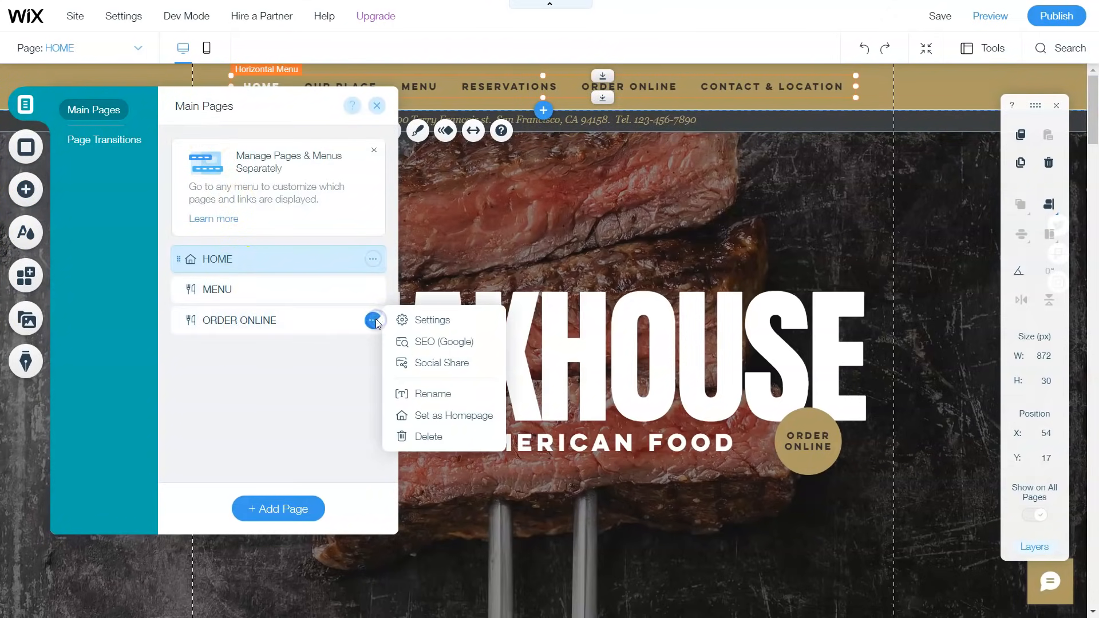
pyautogui.click(420, 439)
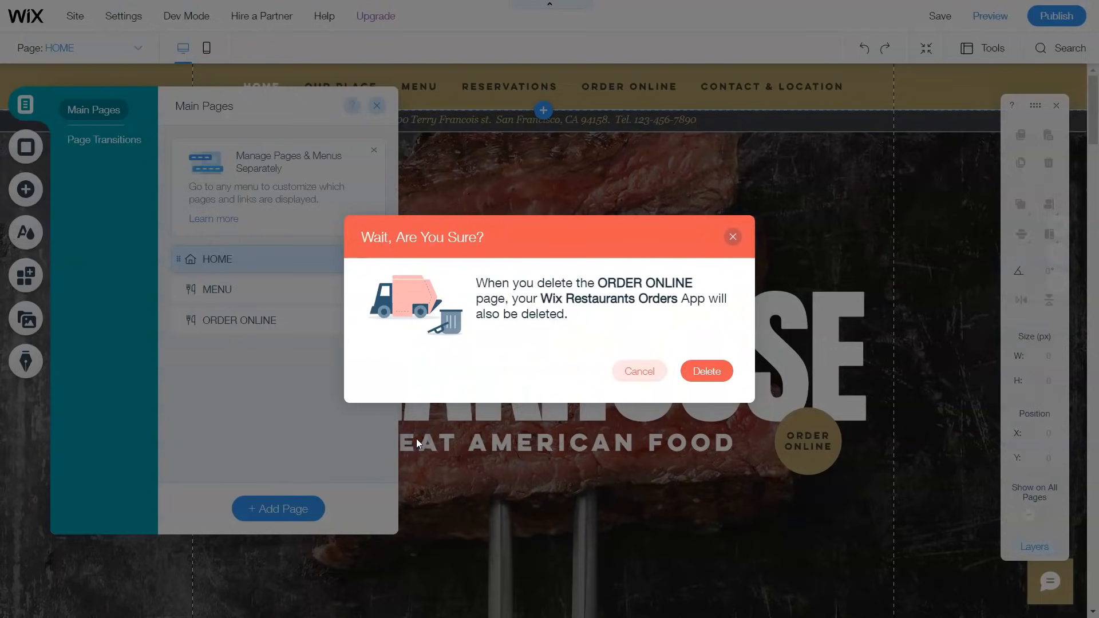
pyautogui.click(706, 377)
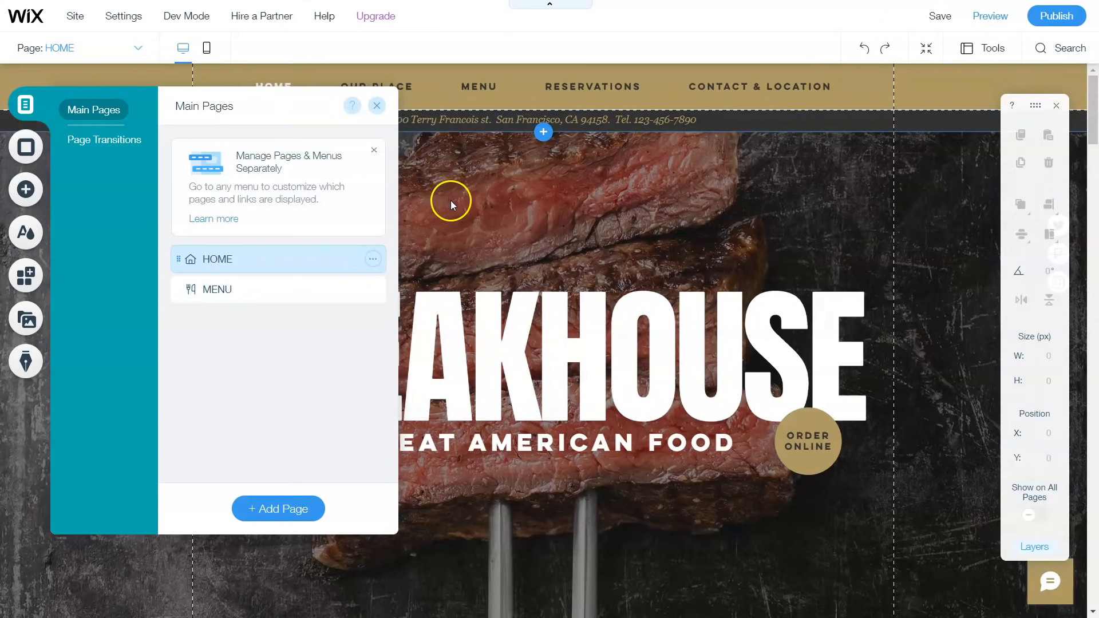
pyautogui.click(377, 113)
pyautogui.scroll(-3, 601, 278)
pyautogui.scroll(3, 602, 282)
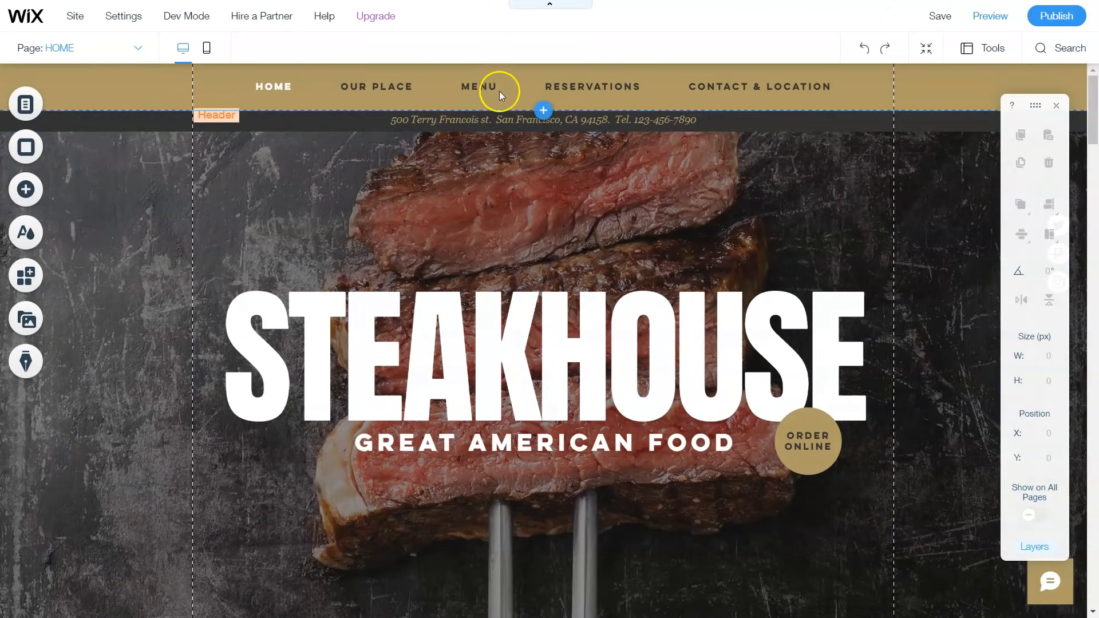
# Step: Make the header transparent by applying the dark theme's No Color header design
pyautogui.click(863, 95)
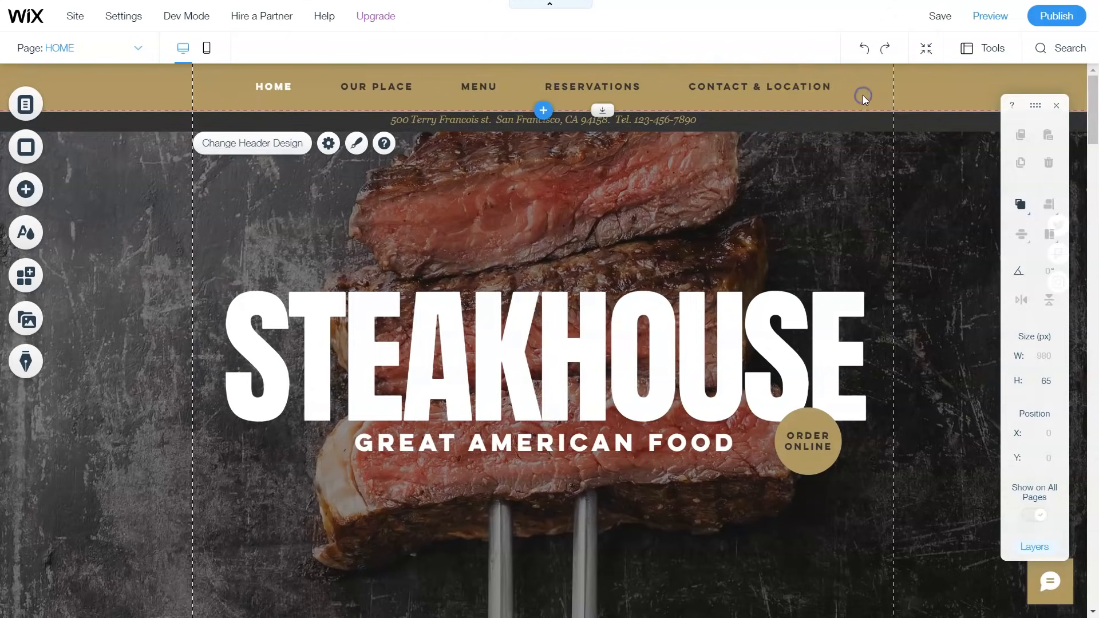
pyautogui.click(357, 146)
pyautogui.click(349, 336)
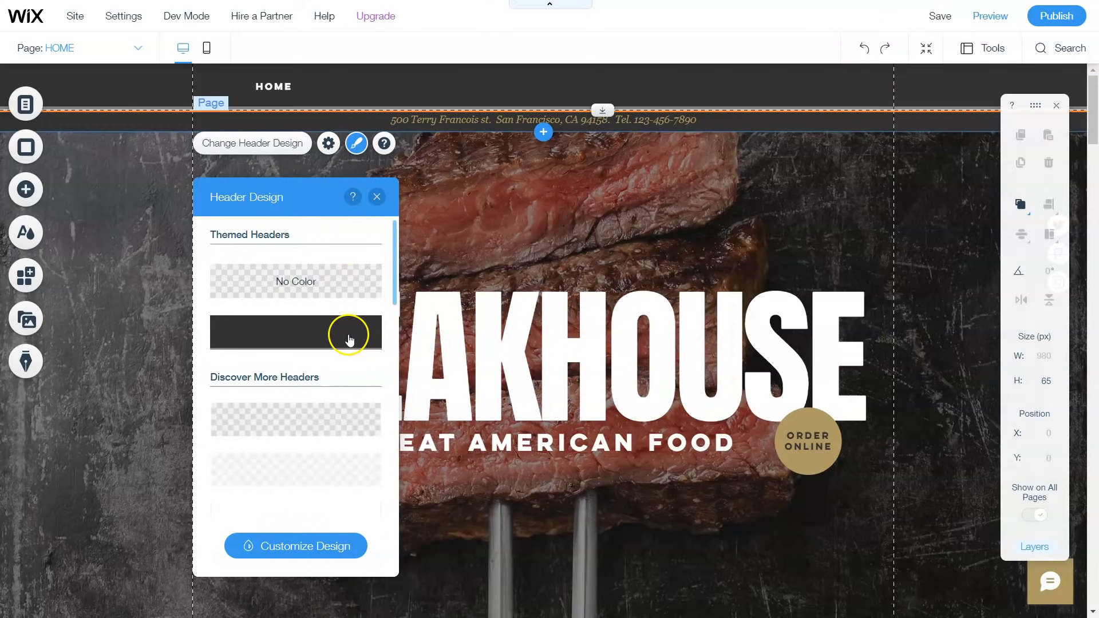
pyautogui.click(337, 292)
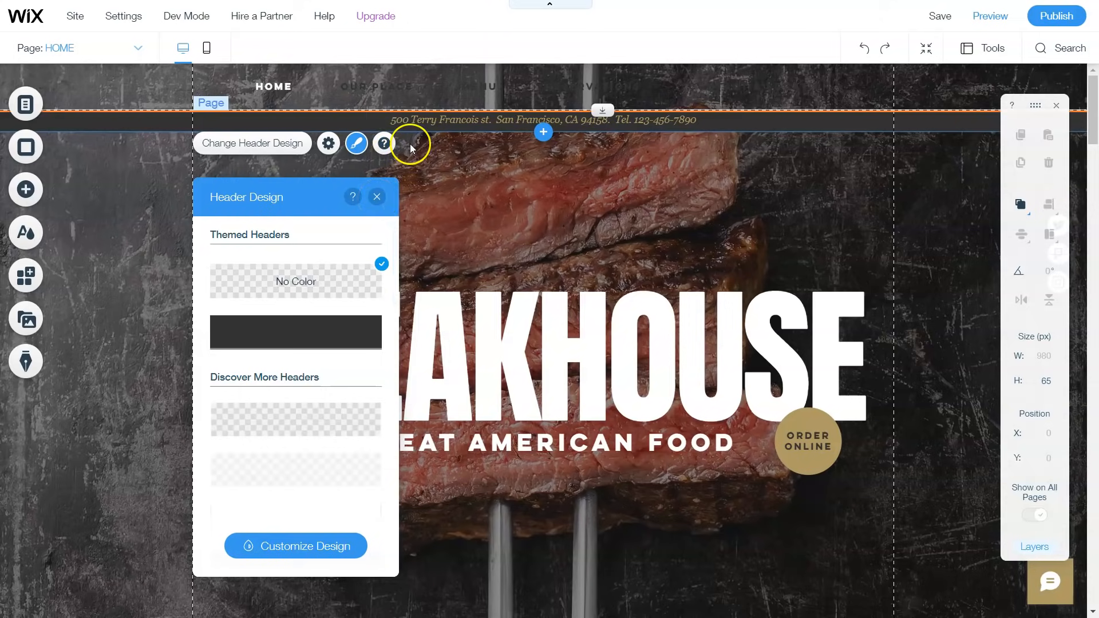
pyautogui.click(378, 196)
pyautogui.click(406, 86)
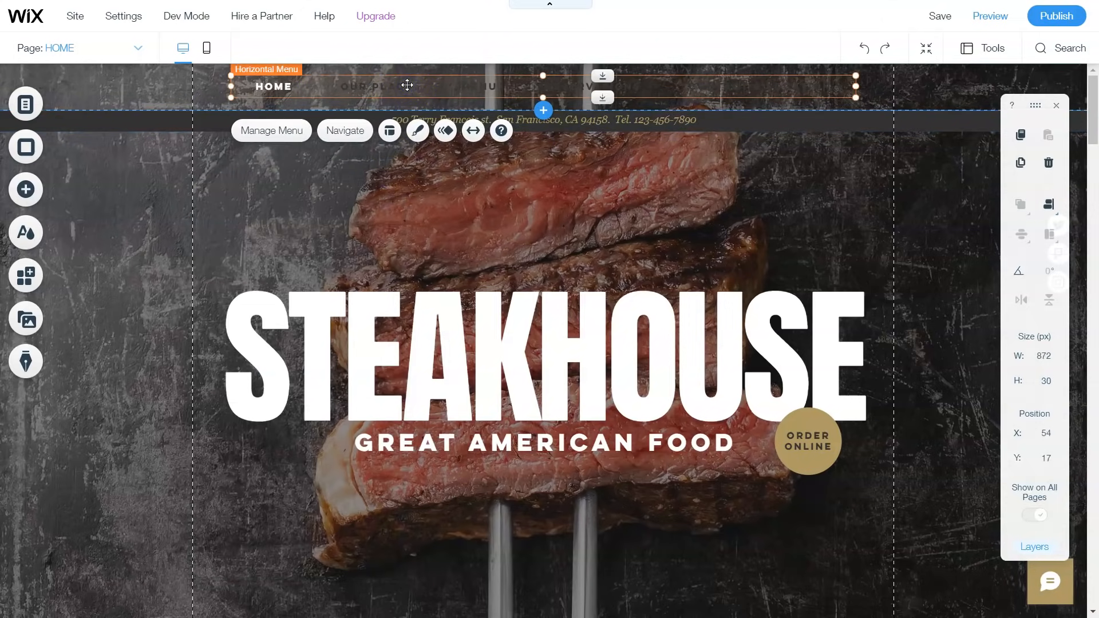
# Step: Style the horizontal menu text white (#FFFFFF), bold and italic in Menu Design
pyautogui.click(417, 132)
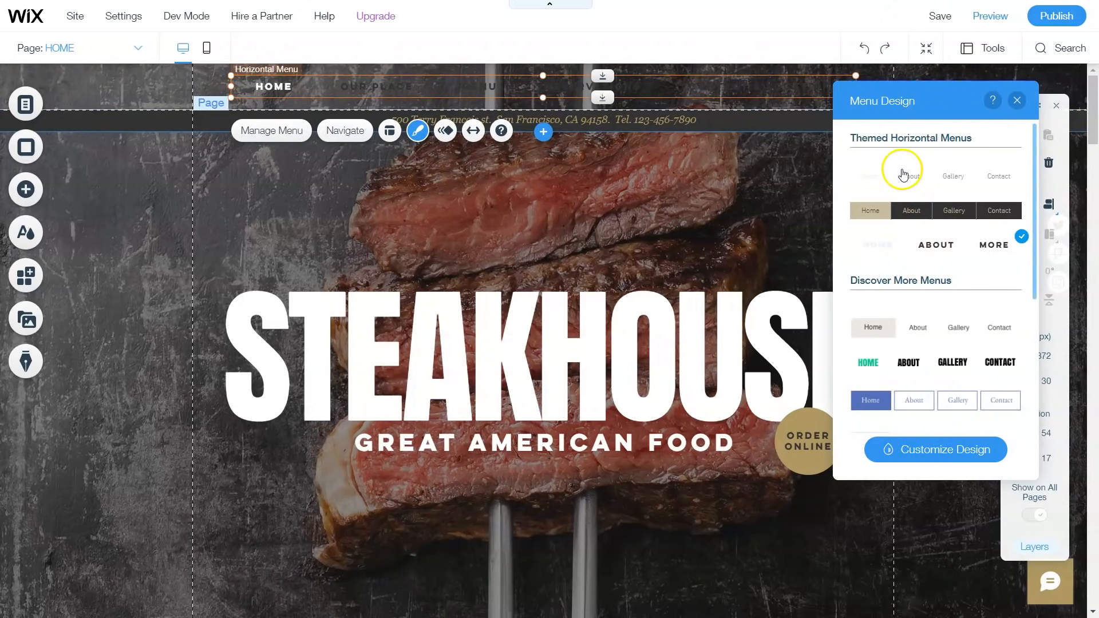
pyautogui.click(933, 450)
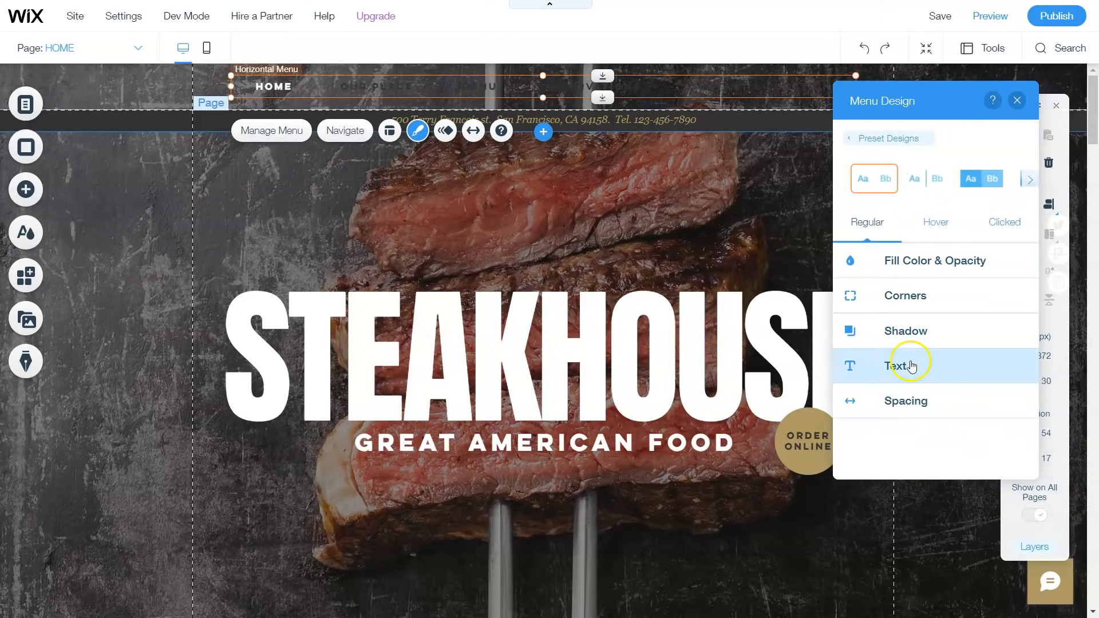
pyautogui.click(908, 366)
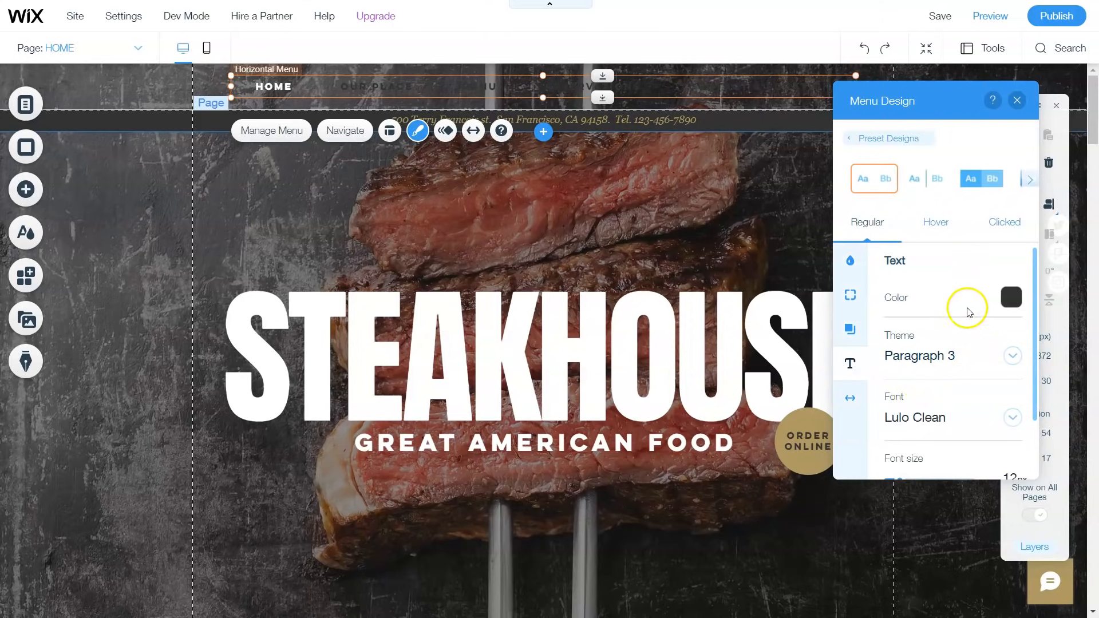
pyautogui.click(1013, 309)
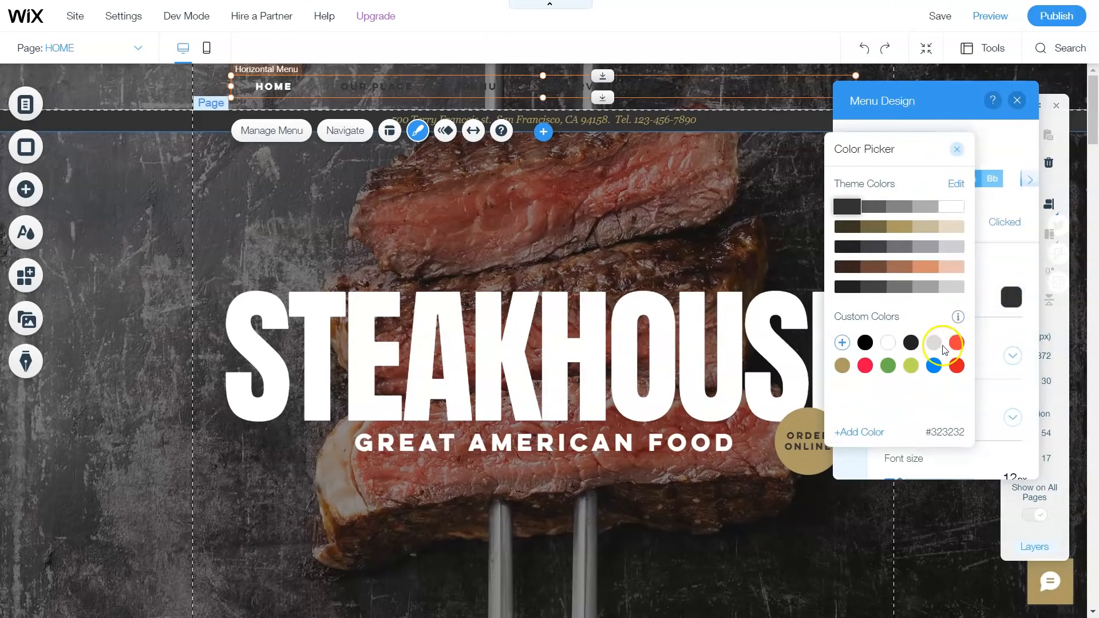
pyautogui.click(889, 343)
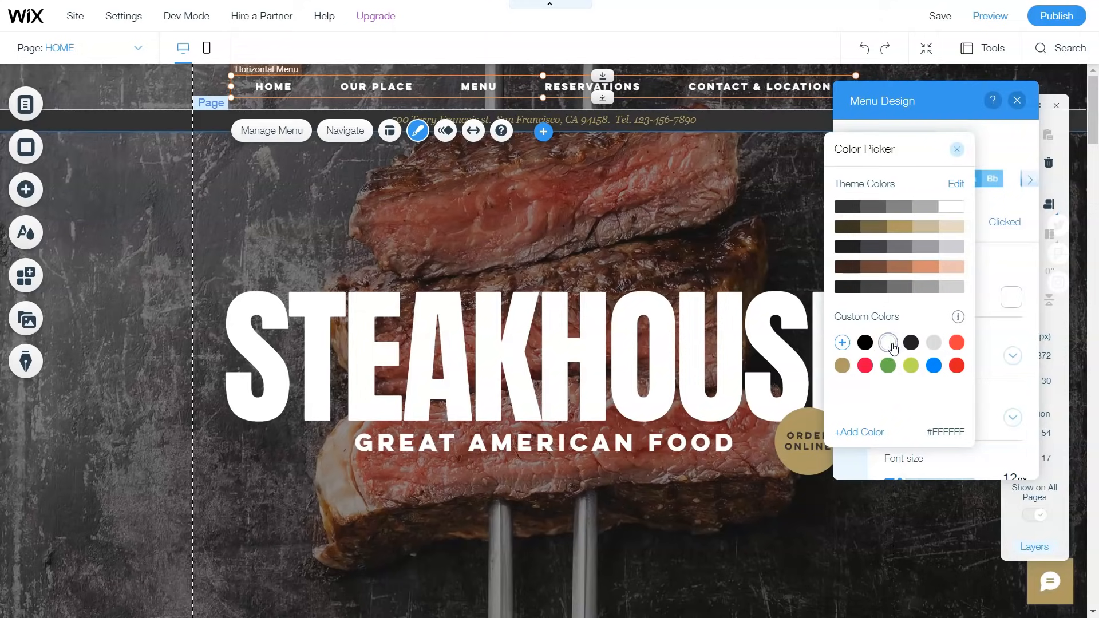
pyautogui.click(955, 153)
pyautogui.scroll(-1, 927, 385)
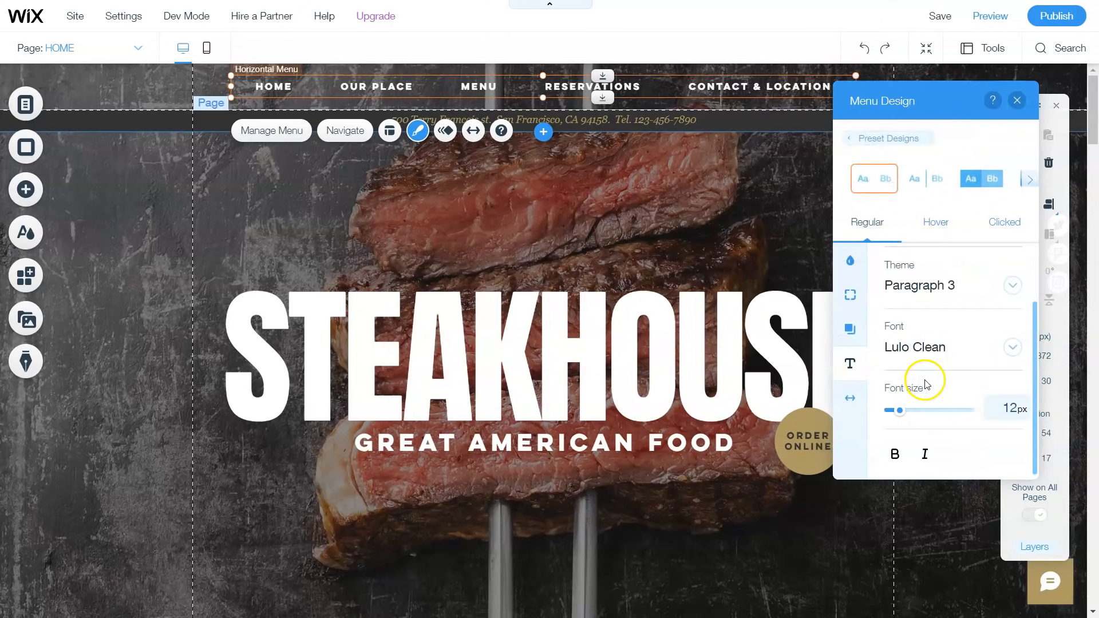
pyautogui.click(895, 454)
pyautogui.click(925, 454)
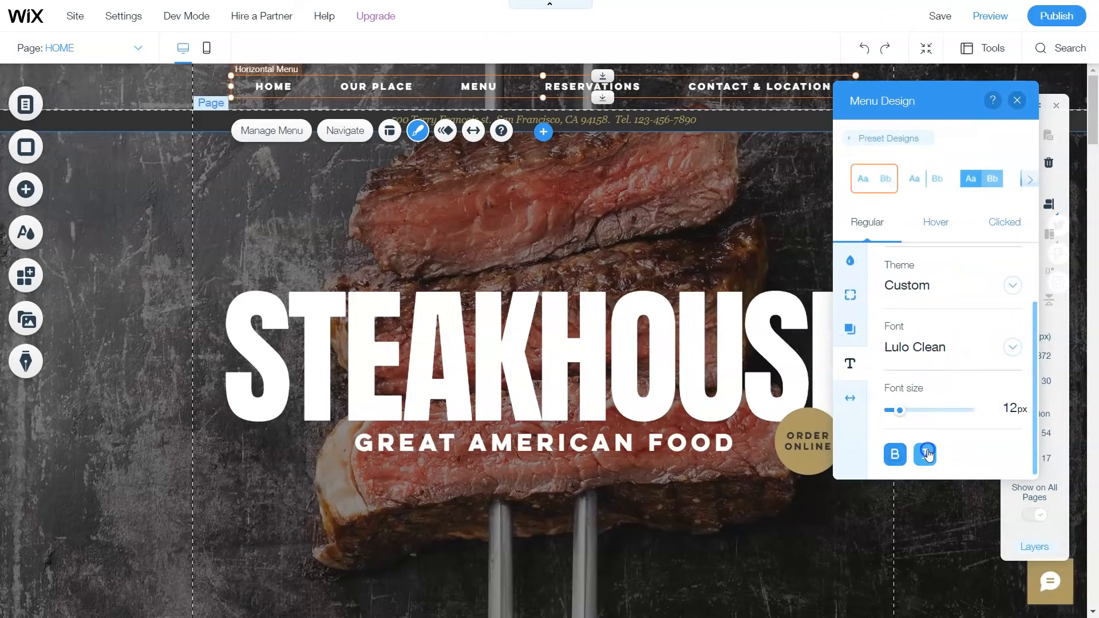
pyautogui.click(729, 216)
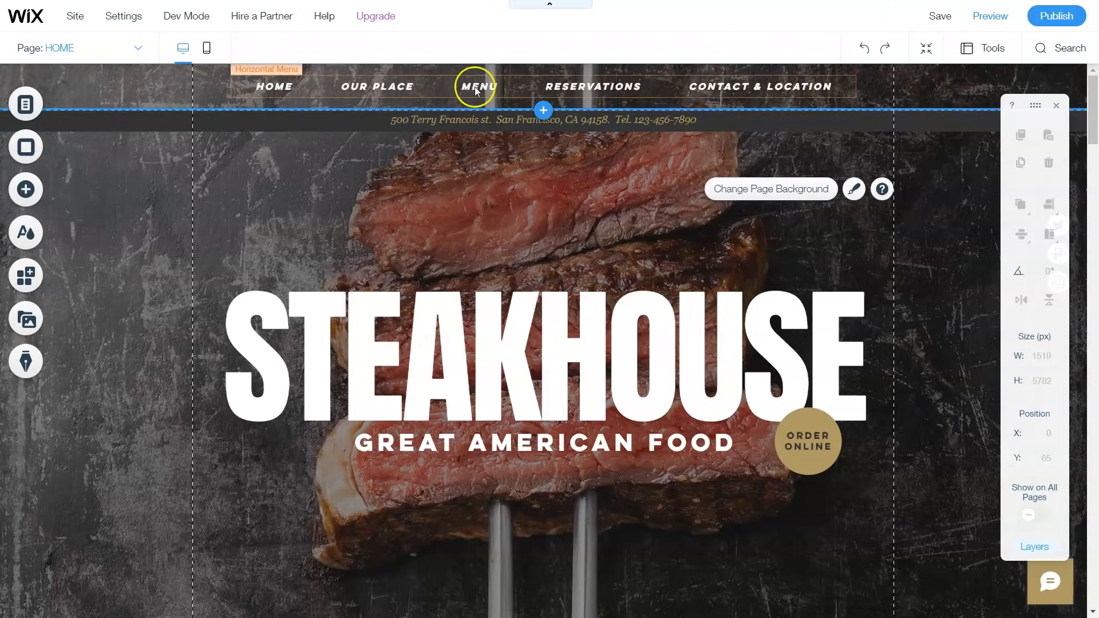
pyautogui.scroll(-2, 621, 206)
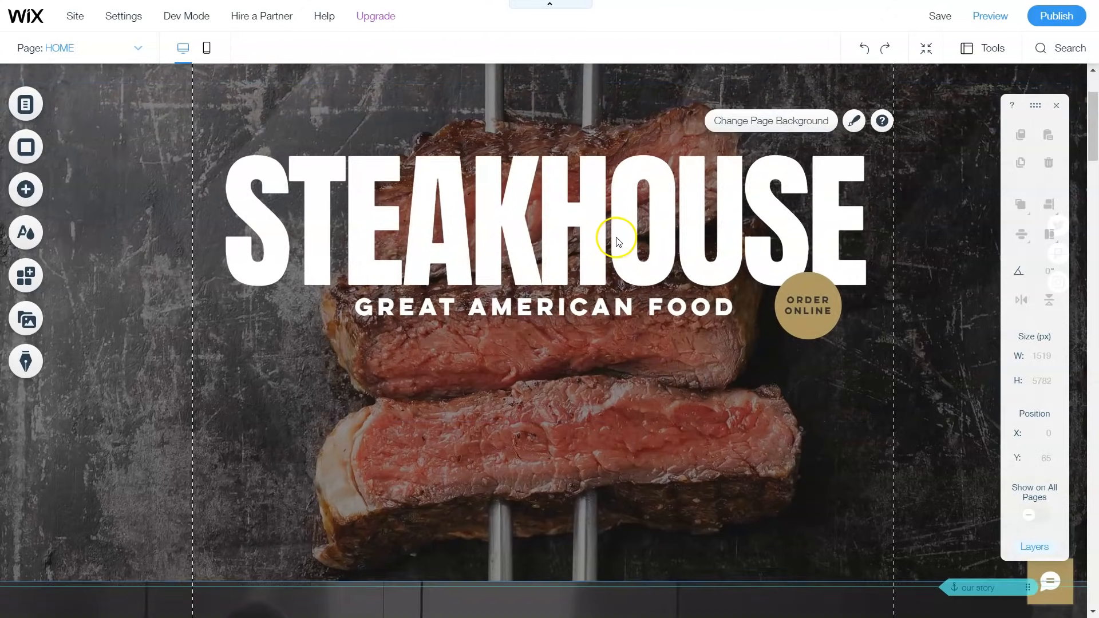
pyautogui.scroll(2, 618, 222)
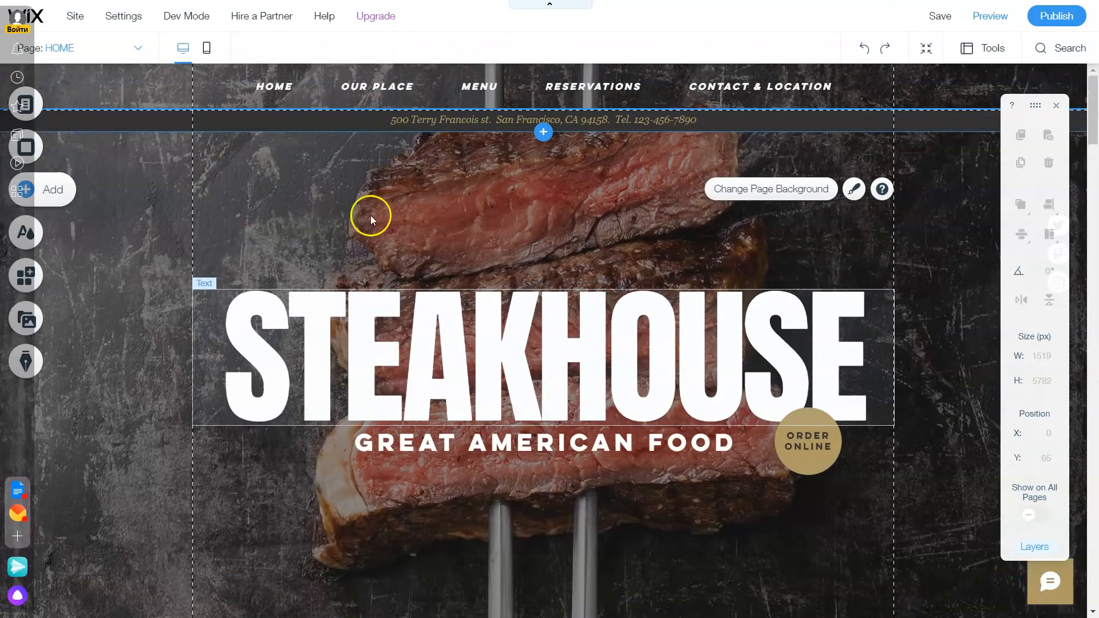
# Step: Add a Wix Site Search bar from Add > Menu, creating a Search Results page
pyautogui.click(40, 188)
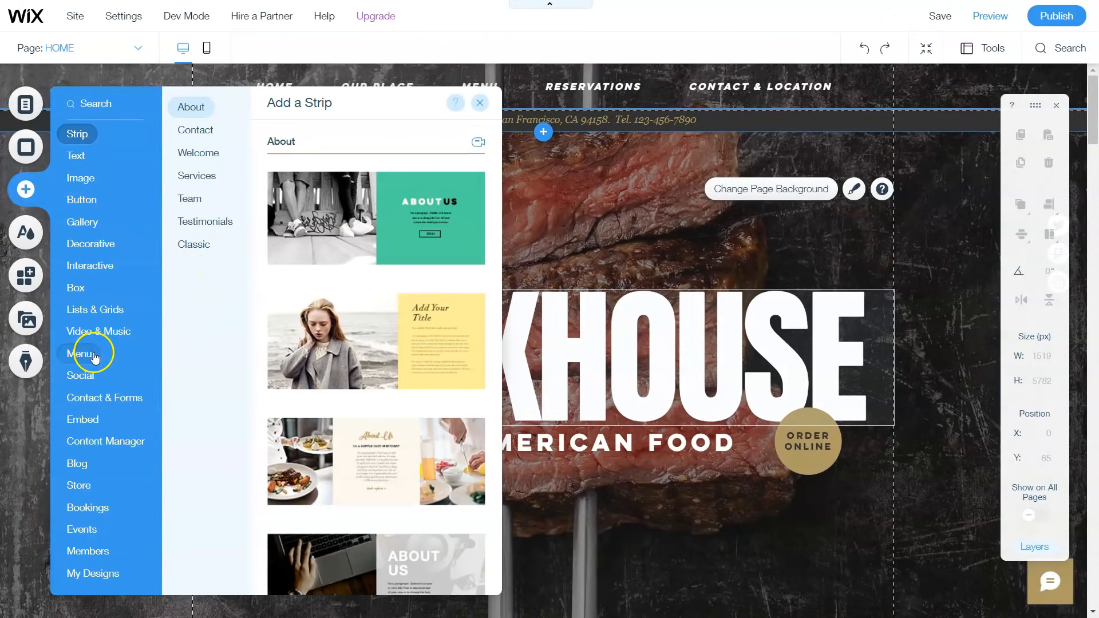
pyautogui.moveTo(95, 345)
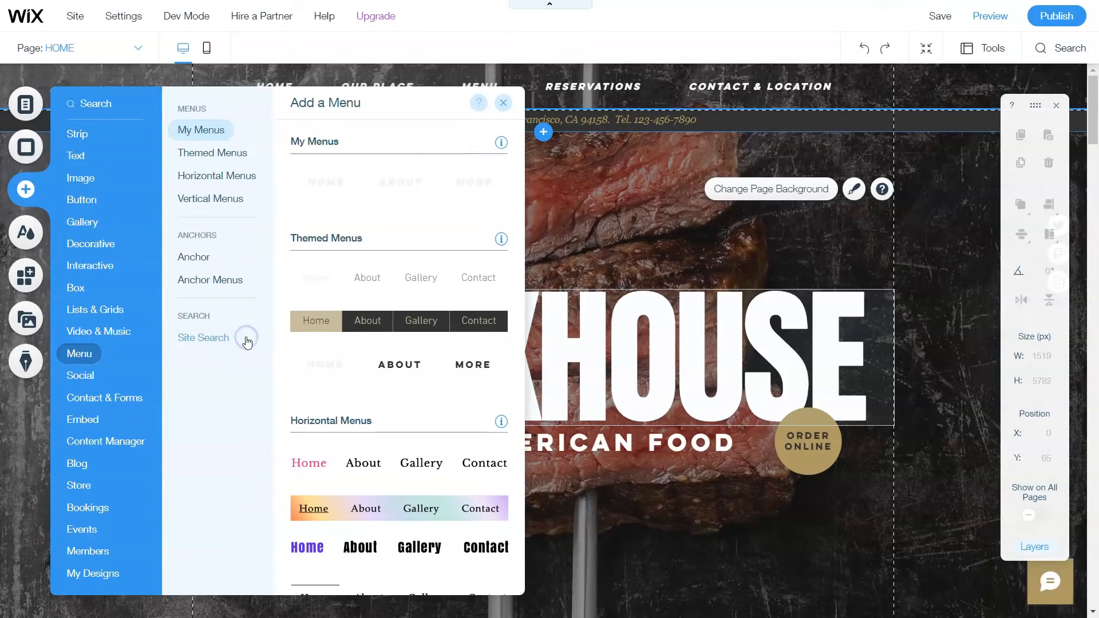
pyautogui.click(223, 343)
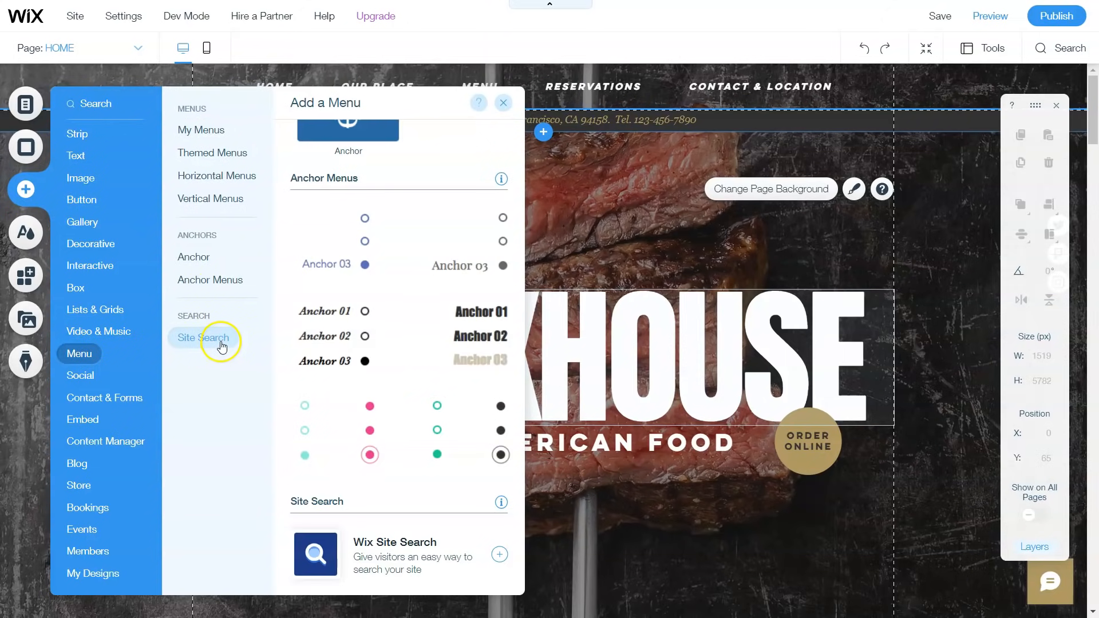
pyautogui.click(371, 551)
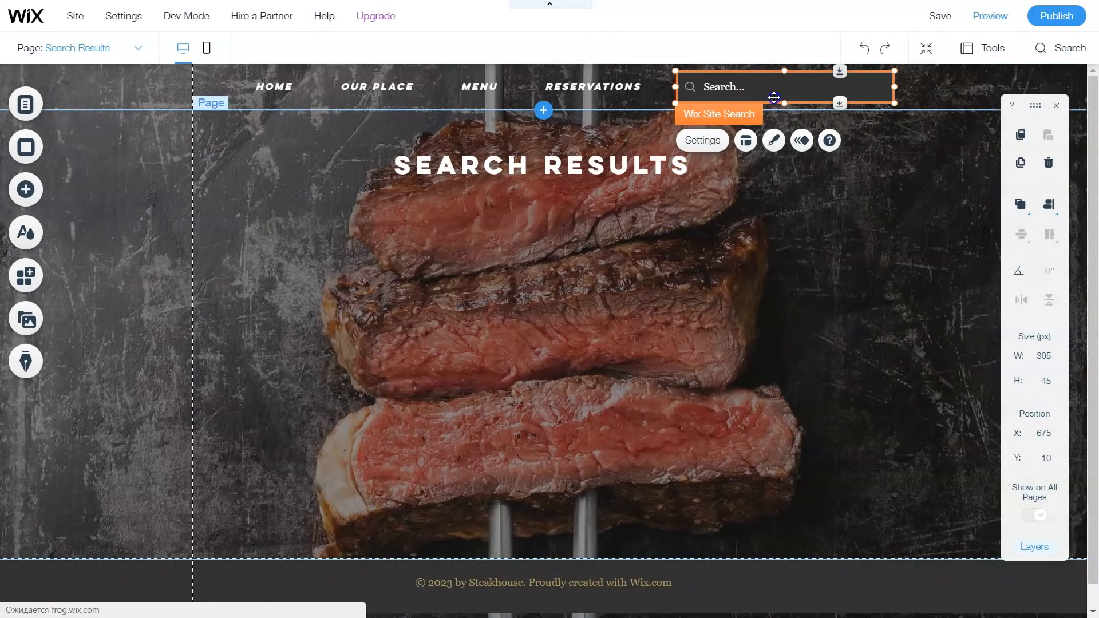
# Step: Move the search bar to about x 815, y 72, then return to the HOME page
pyautogui.moveTo(877, 158); pyautogui.dragTo(874, 142)
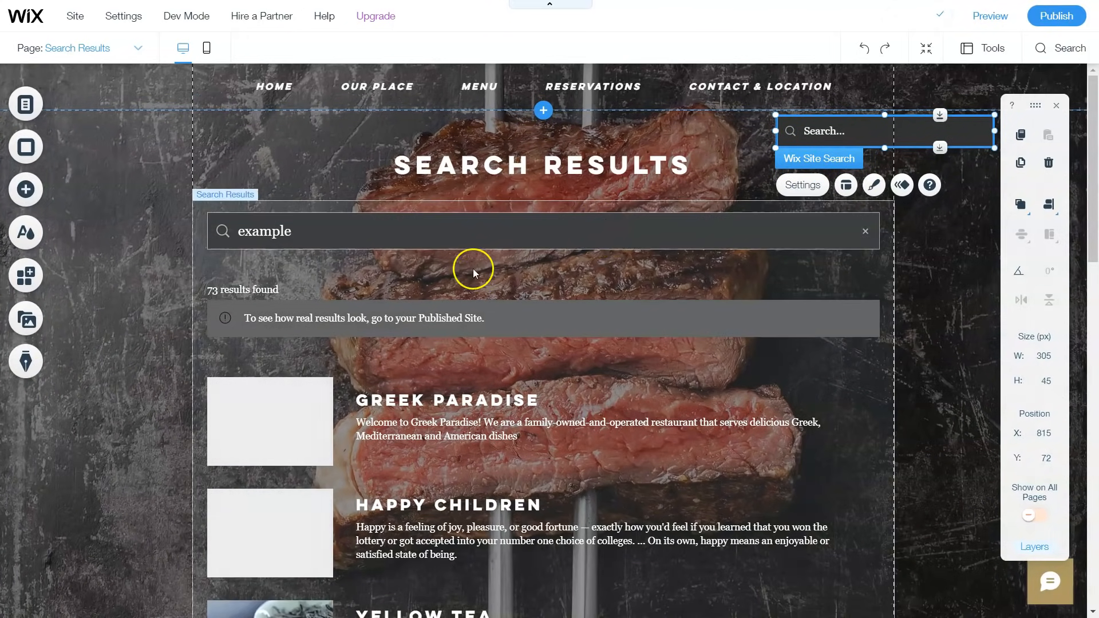
pyautogui.scroll(-3, 578, 338)
pyautogui.scroll(3, 600, 318)
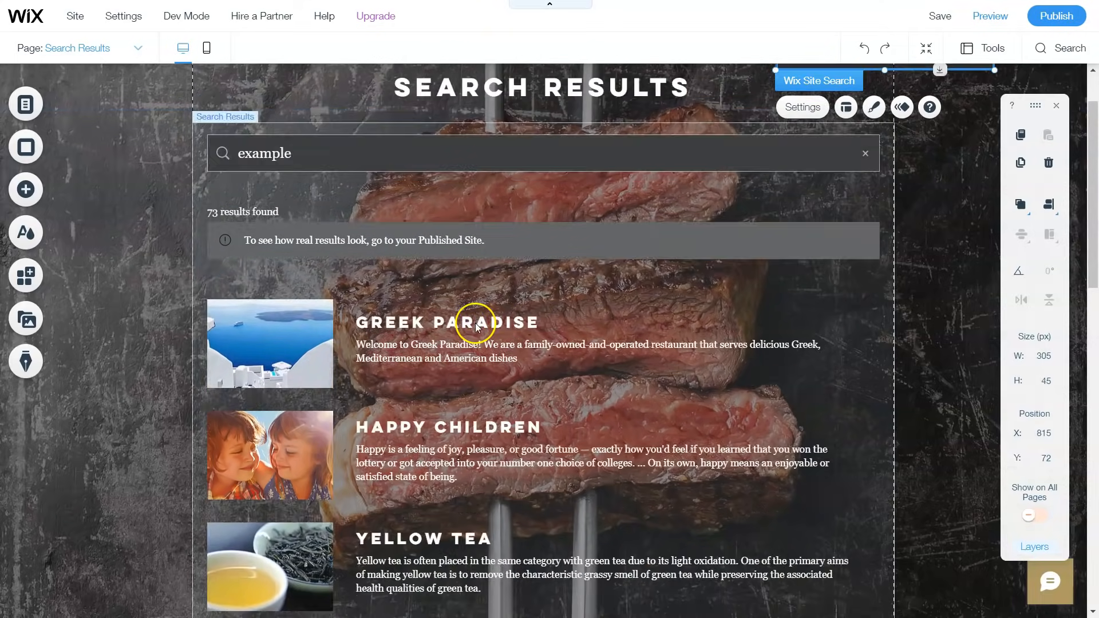
pyautogui.click(53, 118)
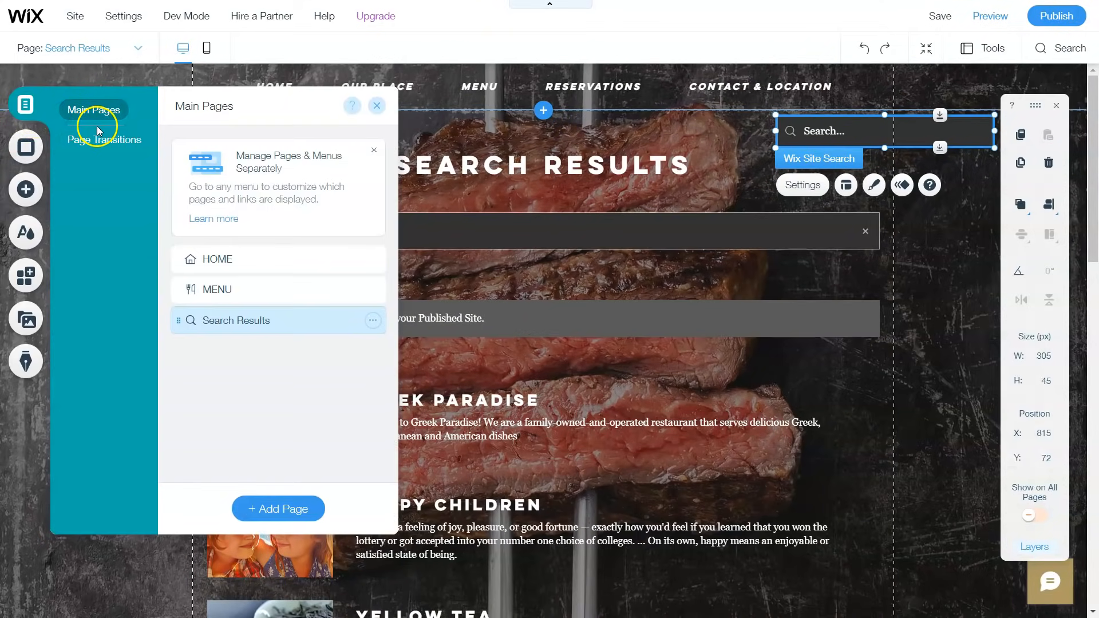
pyautogui.click(208, 256)
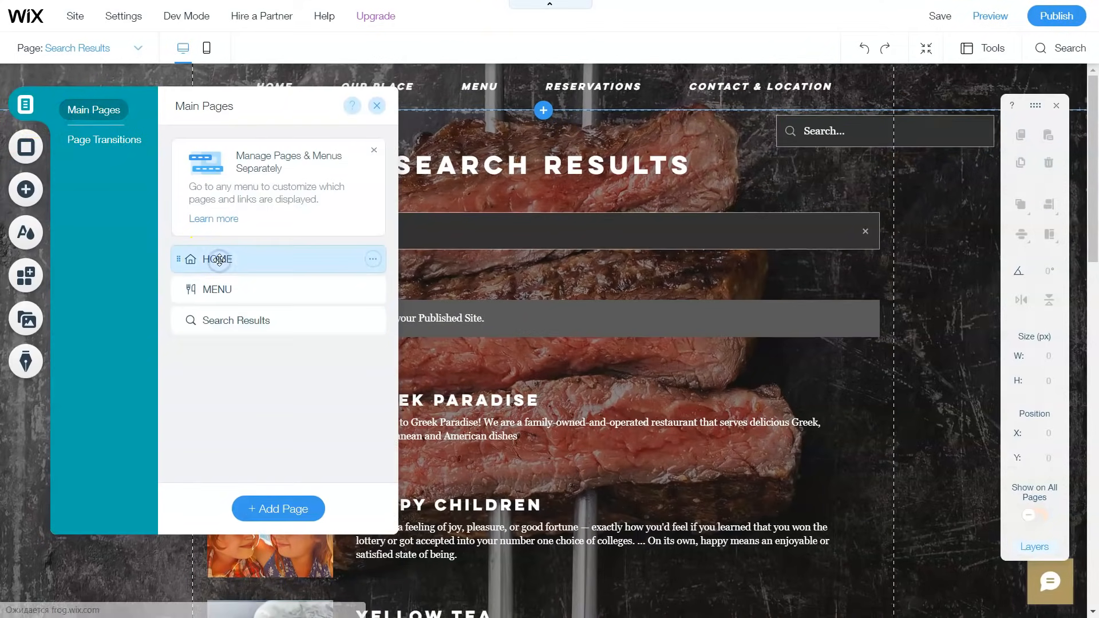
# Step: Delete the ORDER ONLINE text and its gold circle from the HOME hero
pyautogui.click(375, 107)
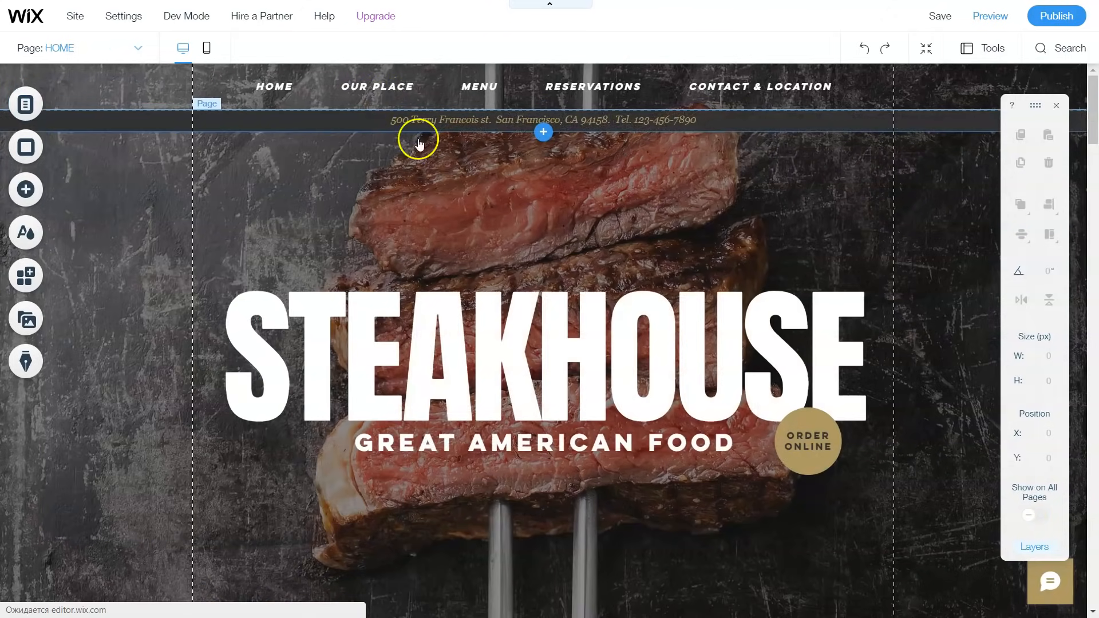
pyautogui.scroll(-4, 806, 338)
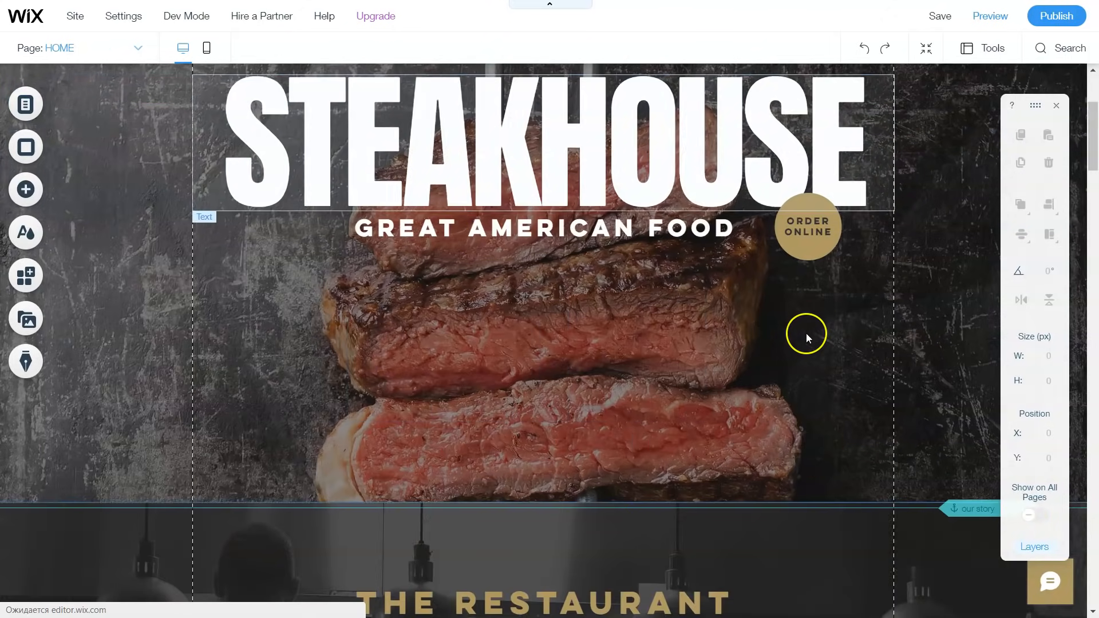
pyautogui.click(796, 229)
pyautogui.rightClick(798, 233)
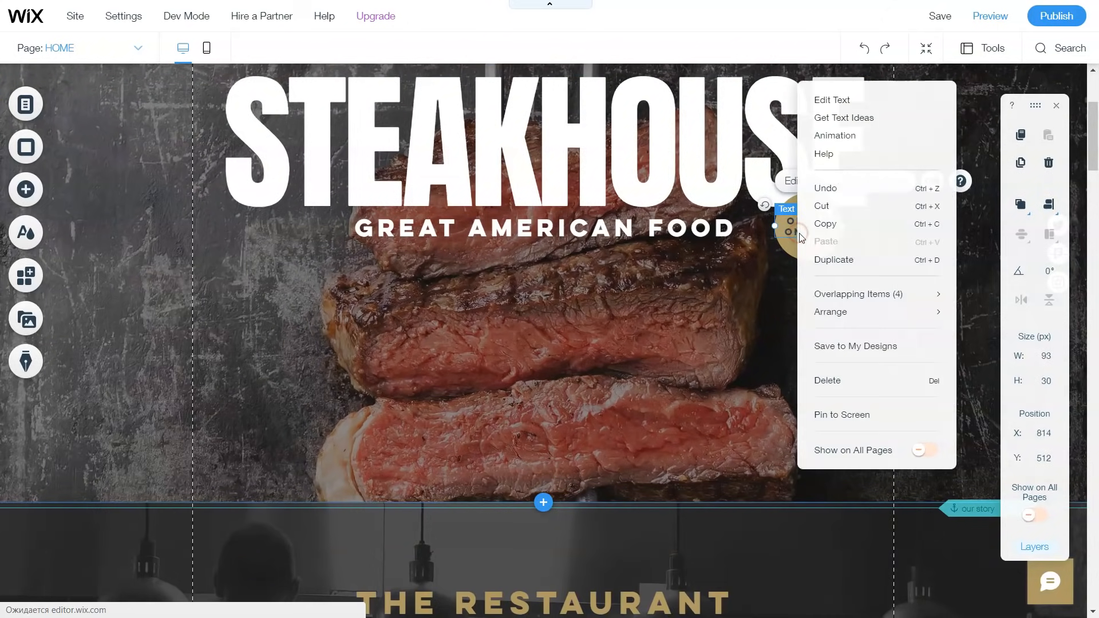
pyautogui.click(796, 252)
pyautogui.click(791, 237)
pyautogui.rightClick(792, 229)
pyautogui.rightClick(791, 229)
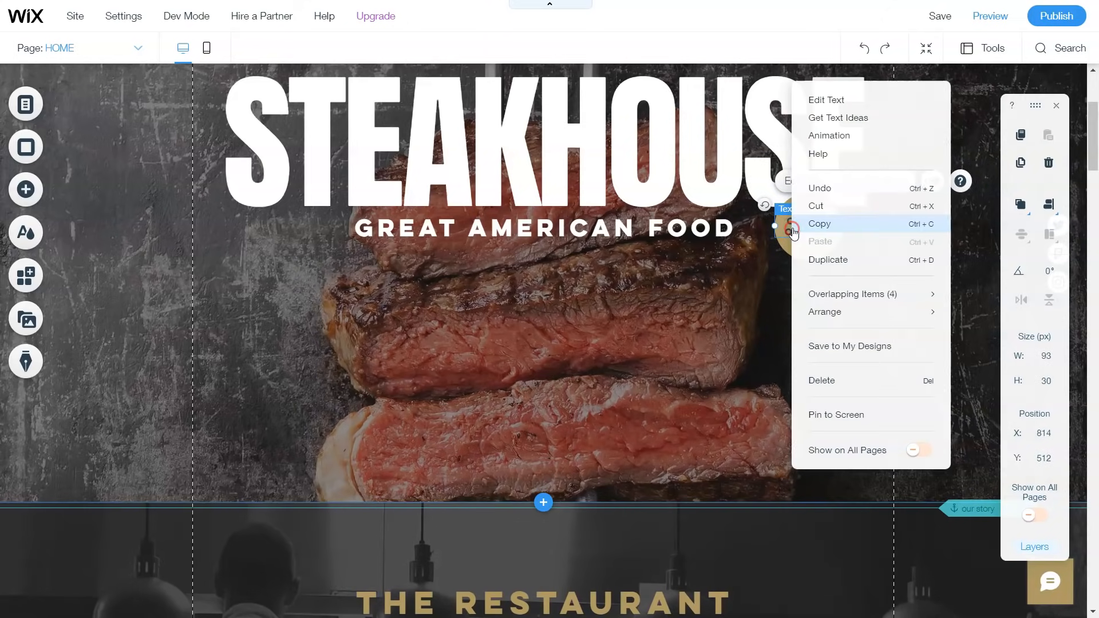
pyautogui.click(816, 374)
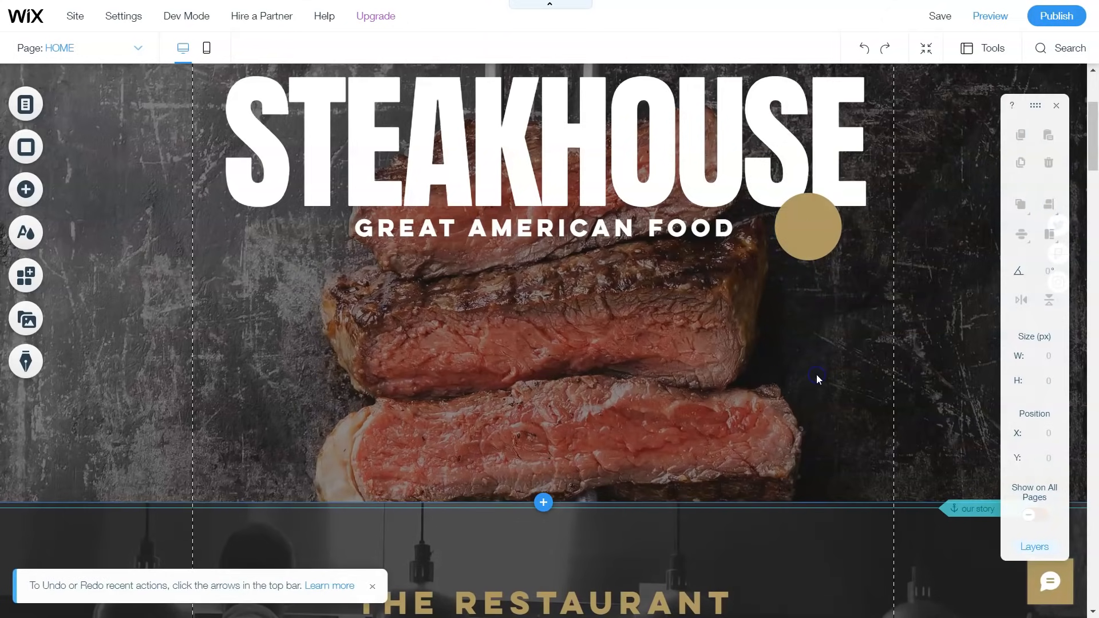
pyautogui.rightClick(794, 233)
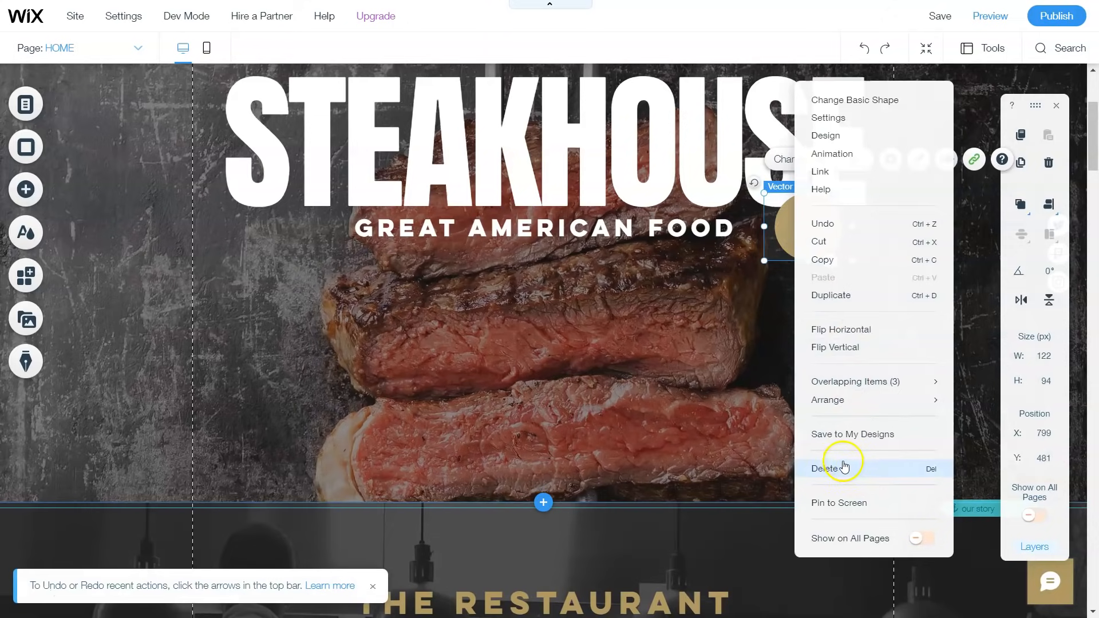
pyautogui.click(826, 467)
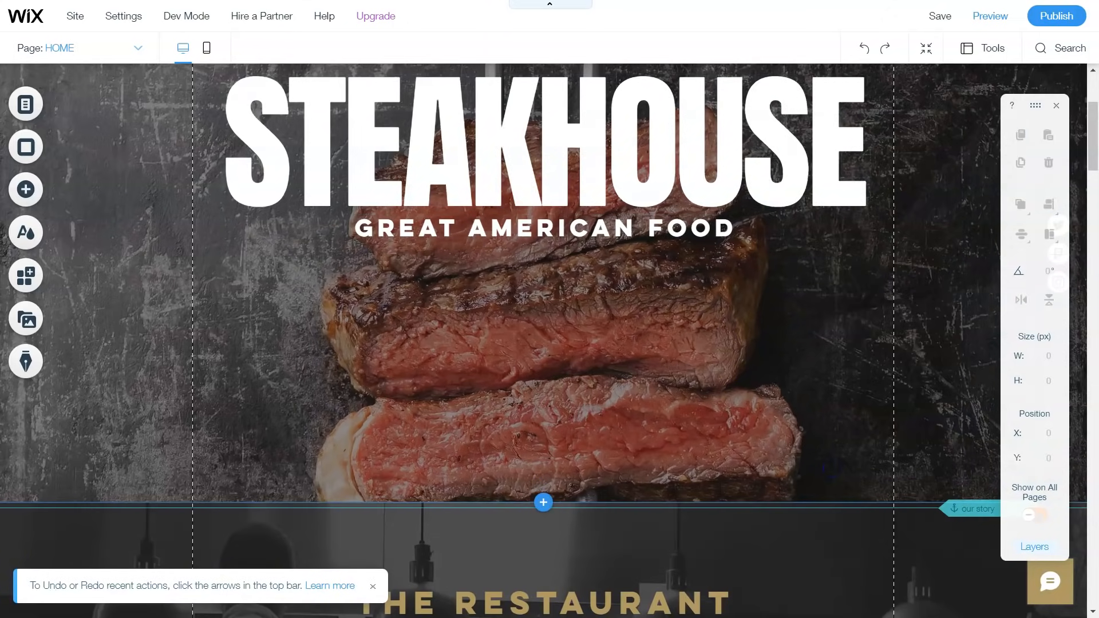
# Step: Open the Wix App Market and focus its Search Apps box
pyautogui.click(62, 275)
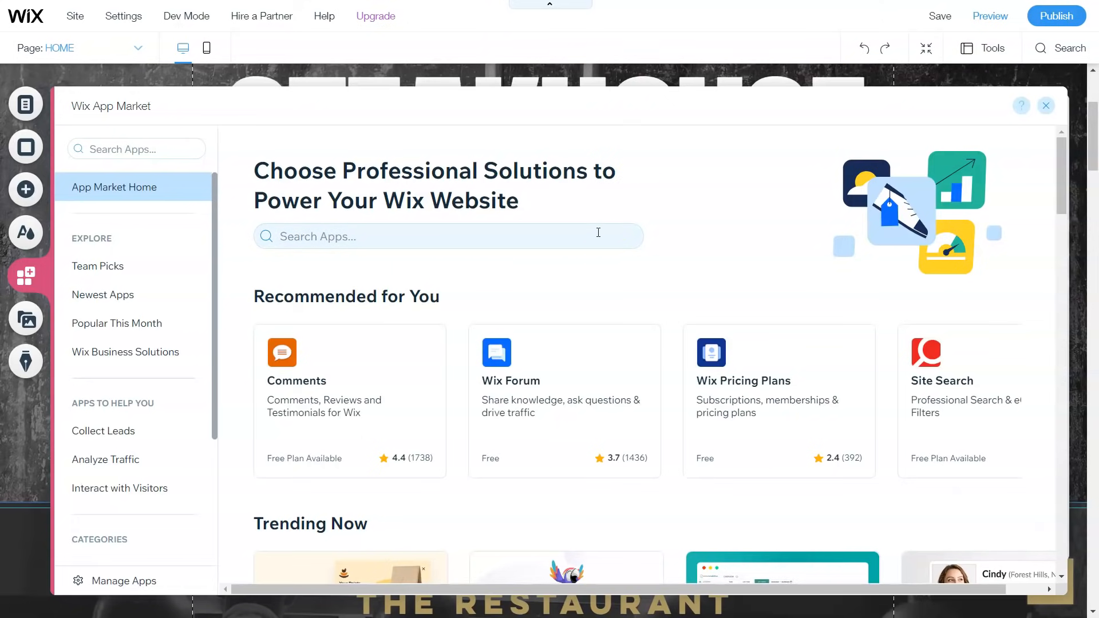
pyautogui.click(589, 232)
pyautogui.click(577, 228)
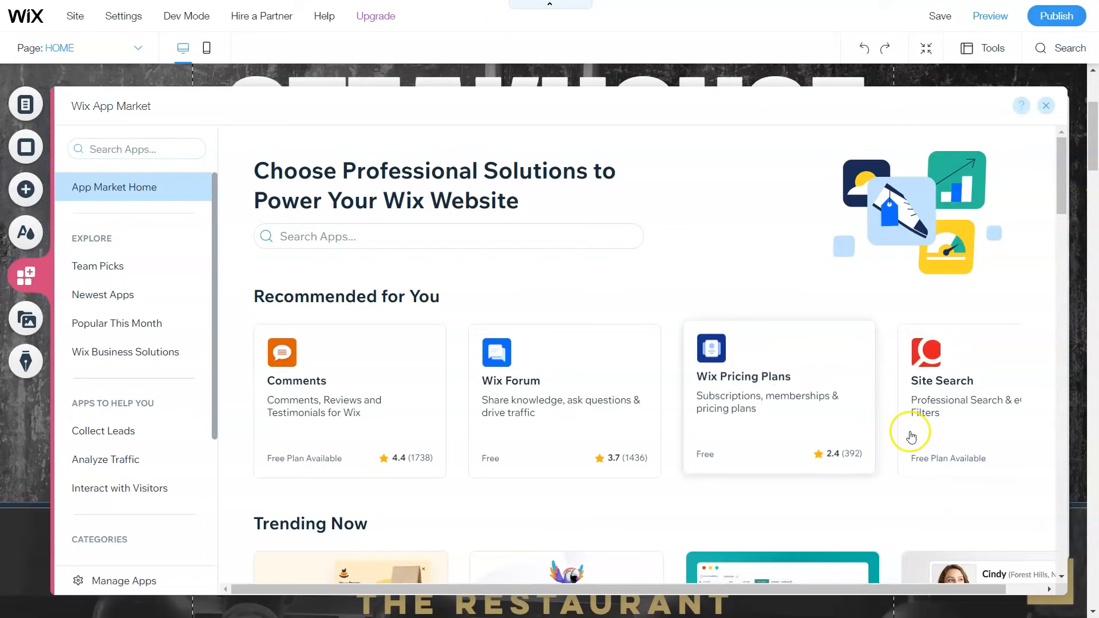
# Step: Scroll down to Wix Business Solutions and open the Wix Restaurants Orders app listing
pyautogui.scroll(-4, 738, 401)
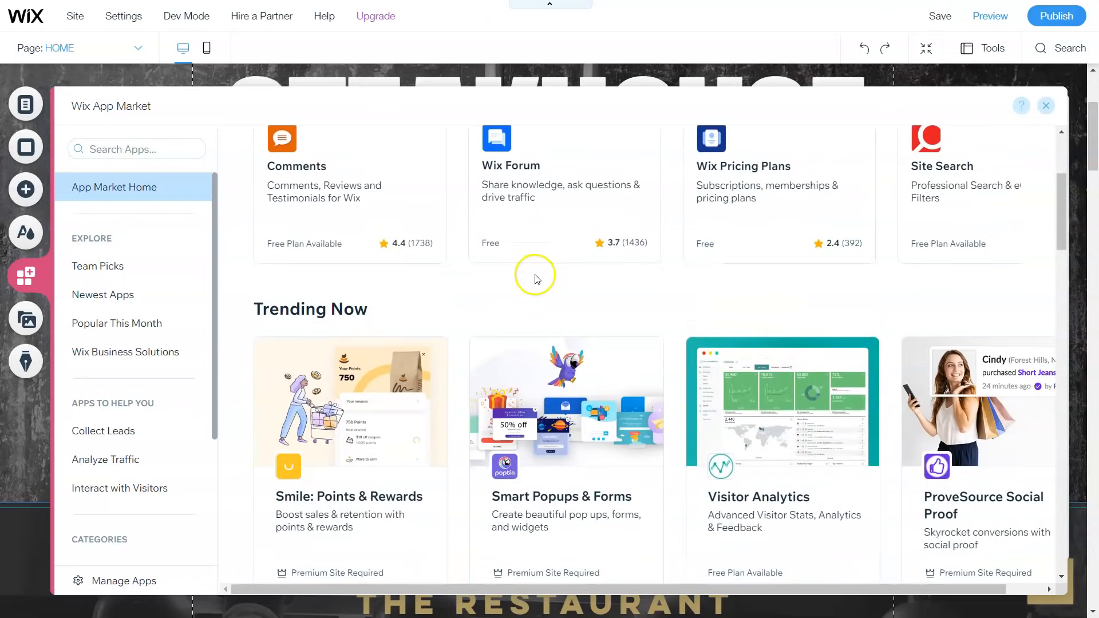
pyautogui.scroll(-6, 550, 272)
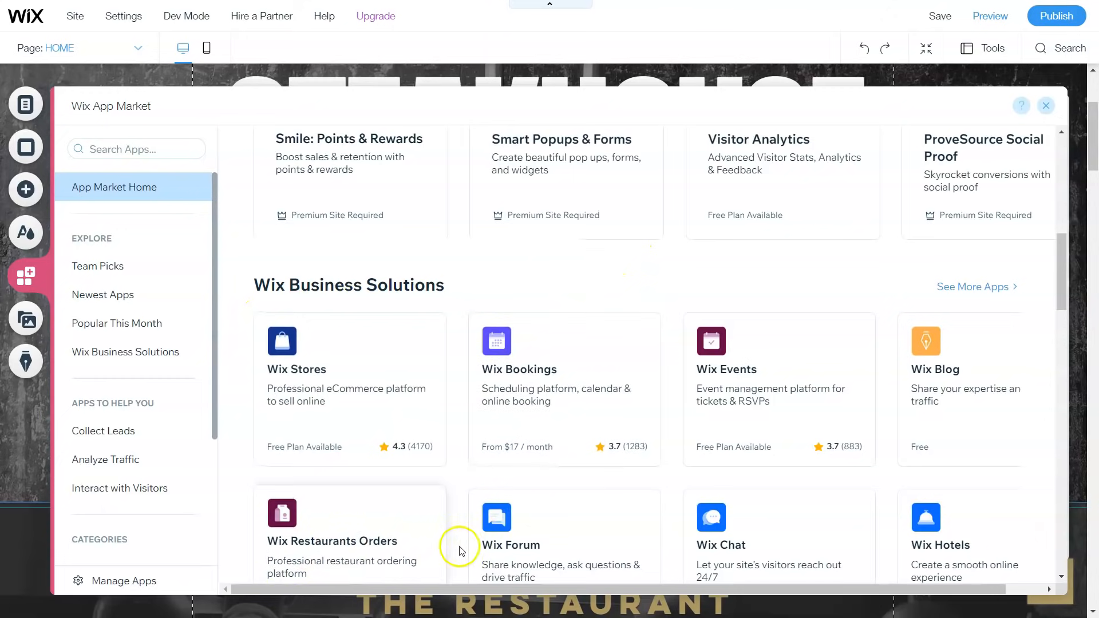
pyautogui.scroll(-4, 492, 380)
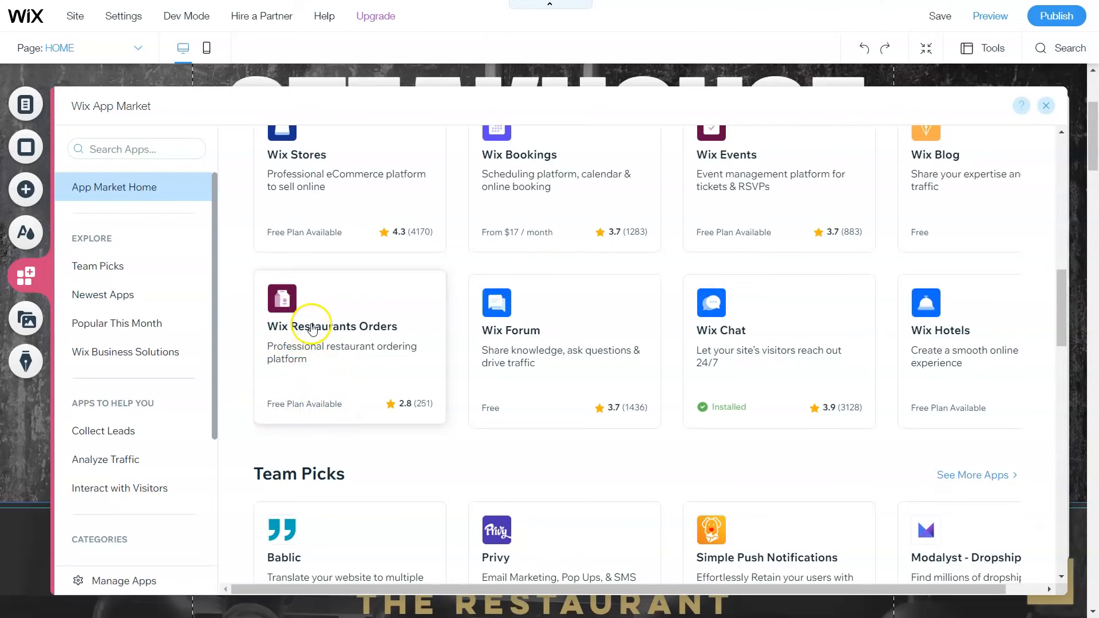
pyautogui.click(312, 328)
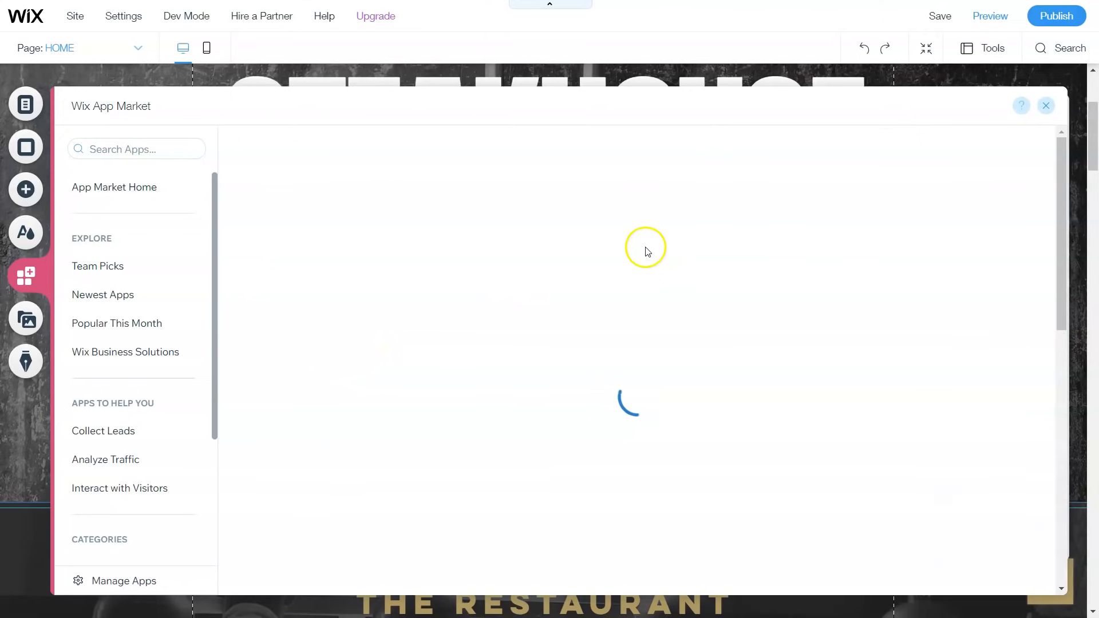
pyautogui.click(350, 439)
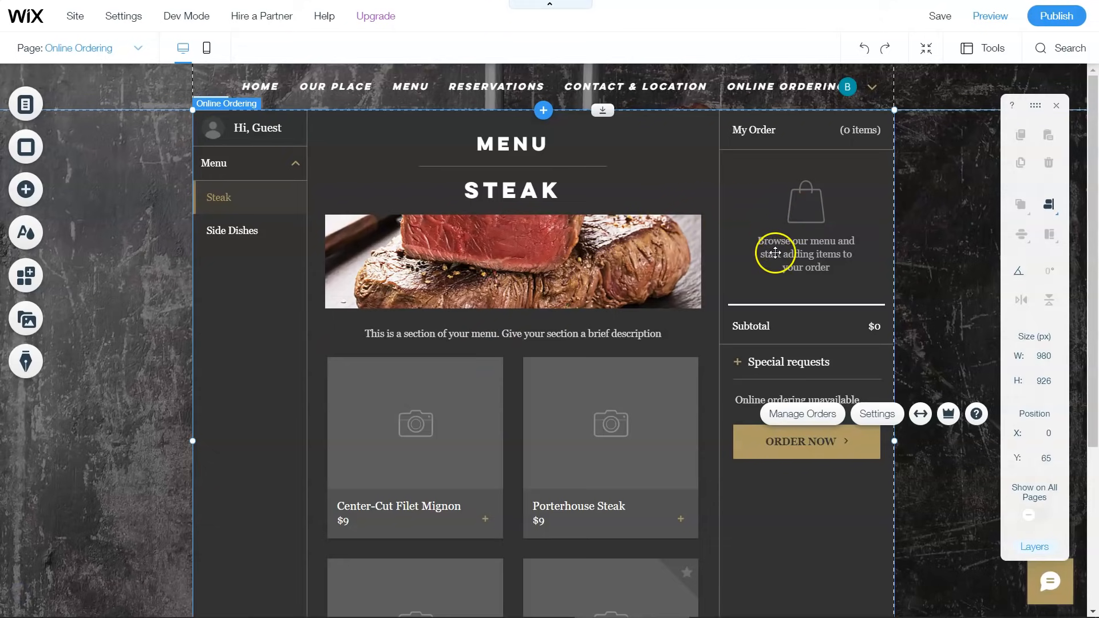
pyautogui.scroll(-1, 605, 332)
pyautogui.scroll(-2, 605, 332)
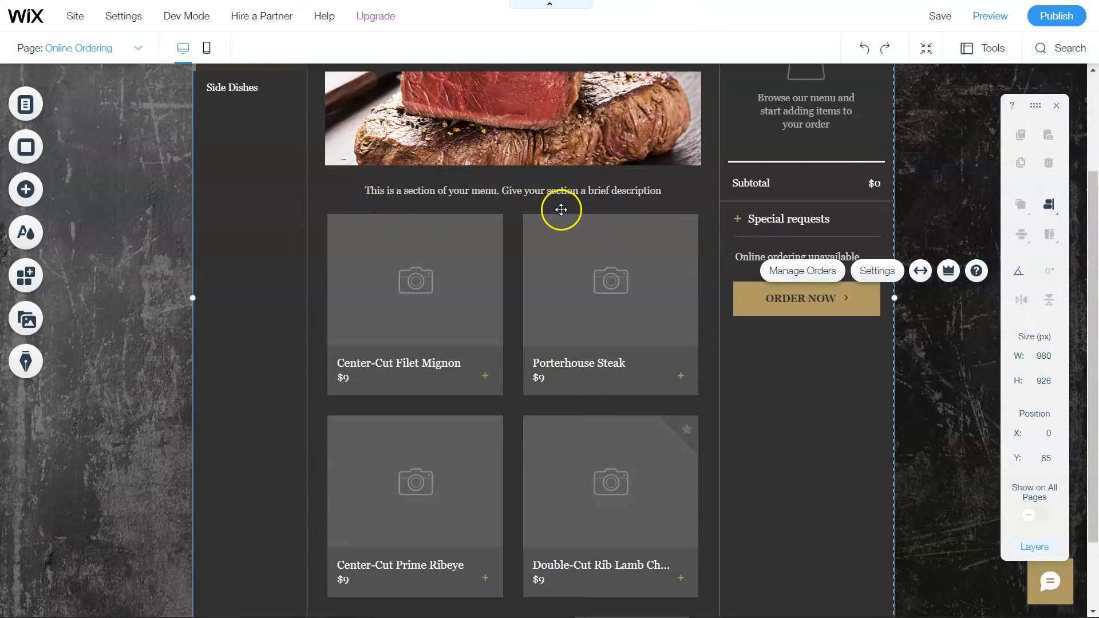
pyautogui.scroll(-2, 612, 238)
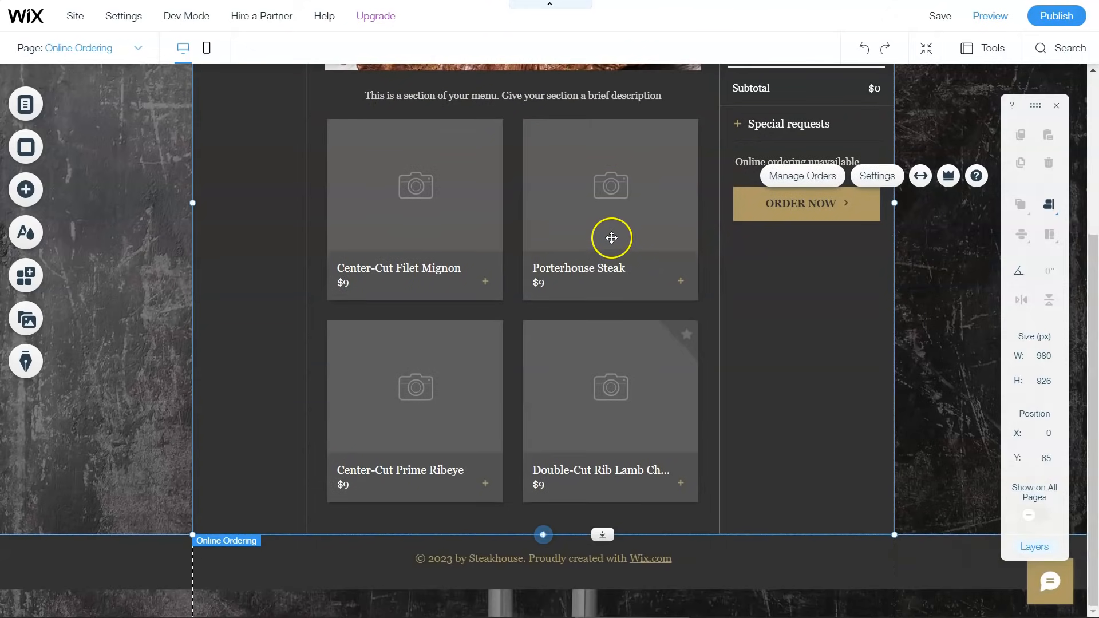
pyautogui.scroll(4, 610, 236)
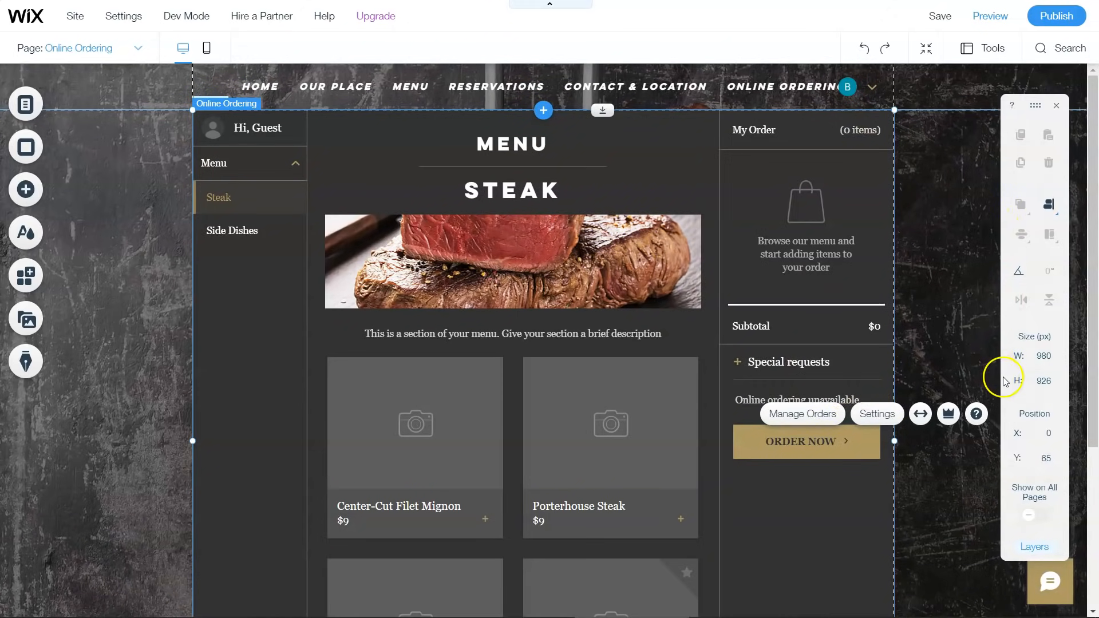
# Step: In the Online Ordering Display settings, try the List page layout, then return the menu to Grid
pyautogui.click(888, 415)
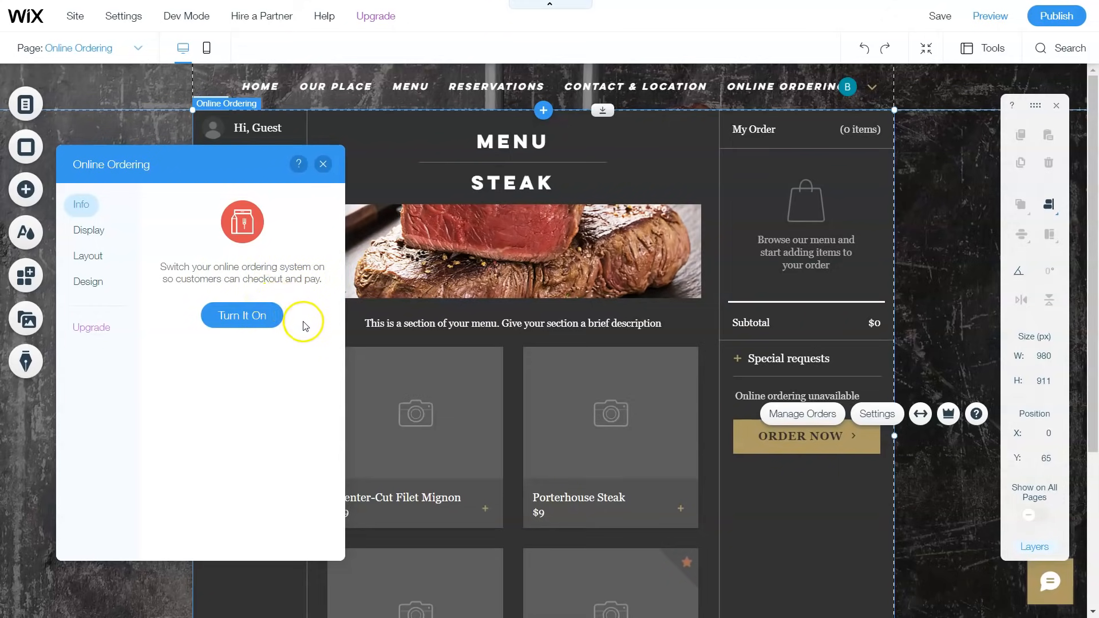
pyautogui.click(99, 238)
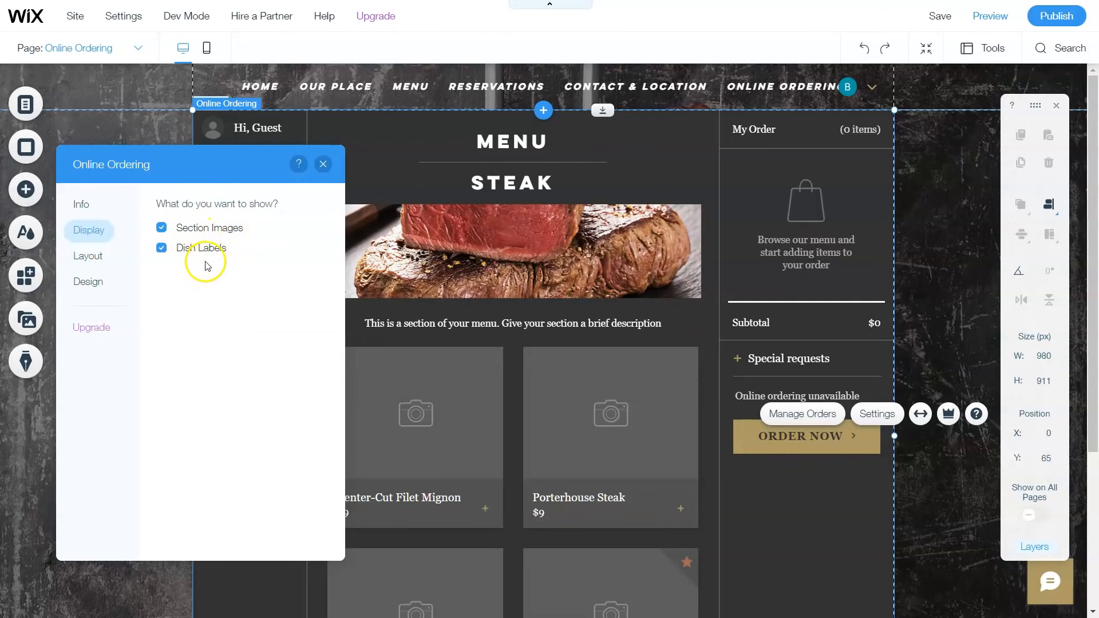
pyautogui.click(96, 255)
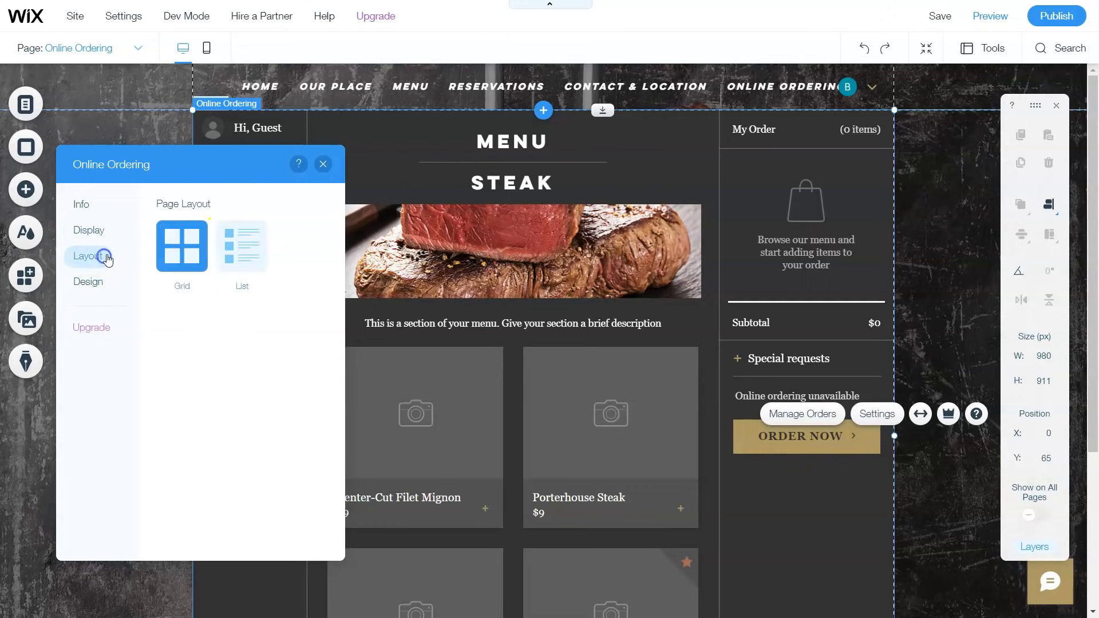
pyautogui.click(259, 250)
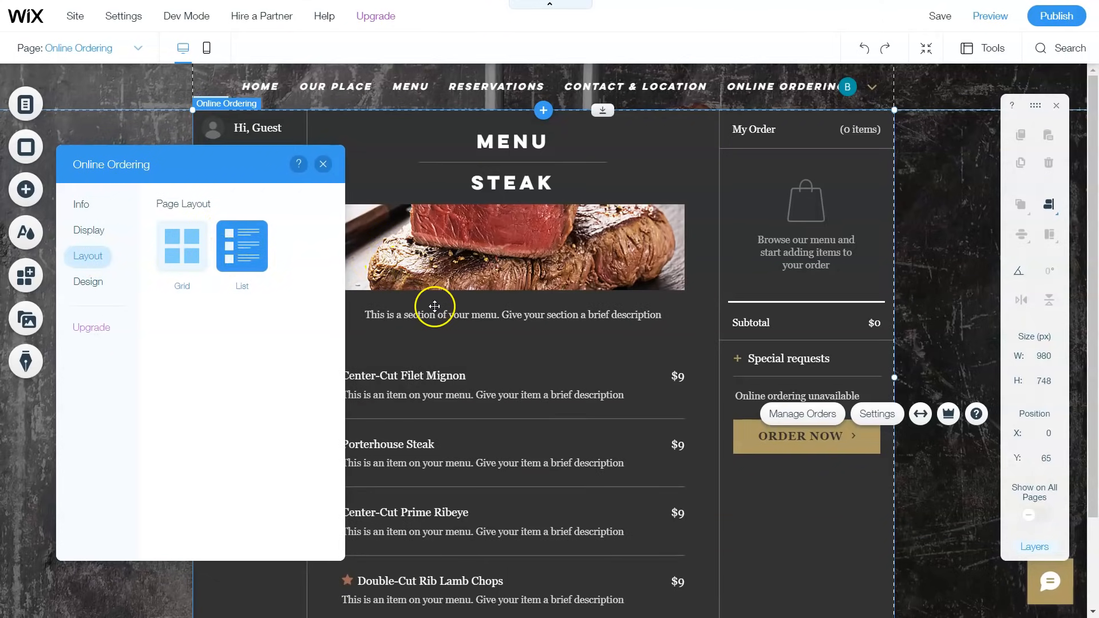
pyautogui.scroll(-2, 437, 318)
pyautogui.scroll(1, 440, 318)
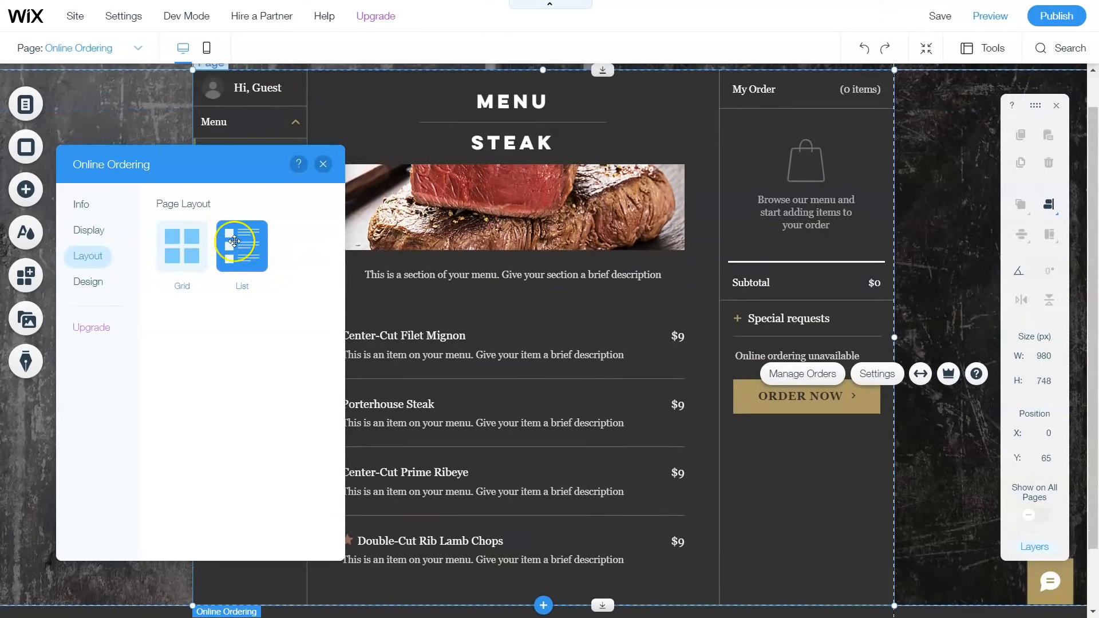
pyautogui.click(178, 251)
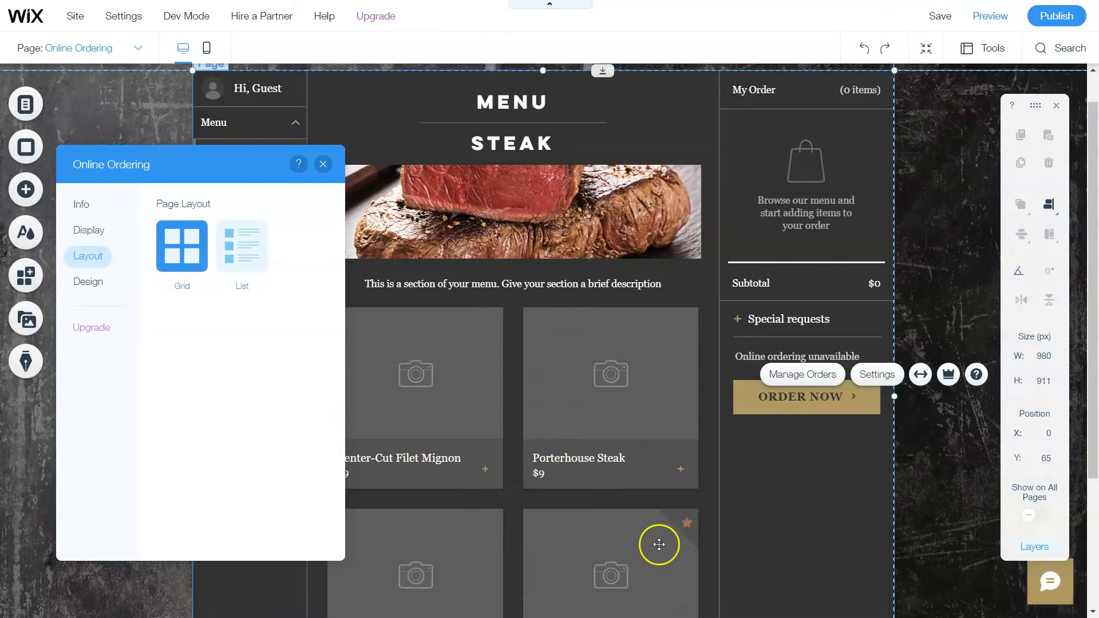
# Step: Set the menu frame colour to dark grey #5B5B5B
pyautogui.click(91, 283)
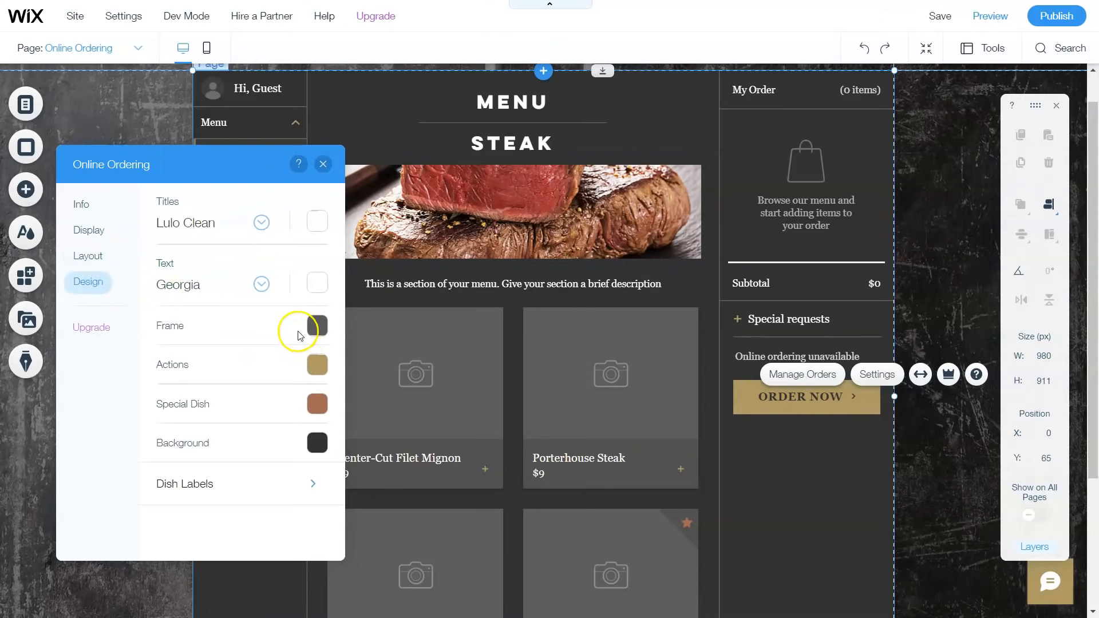
pyautogui.click(318, 326)
pyautogui.click(404, 377)
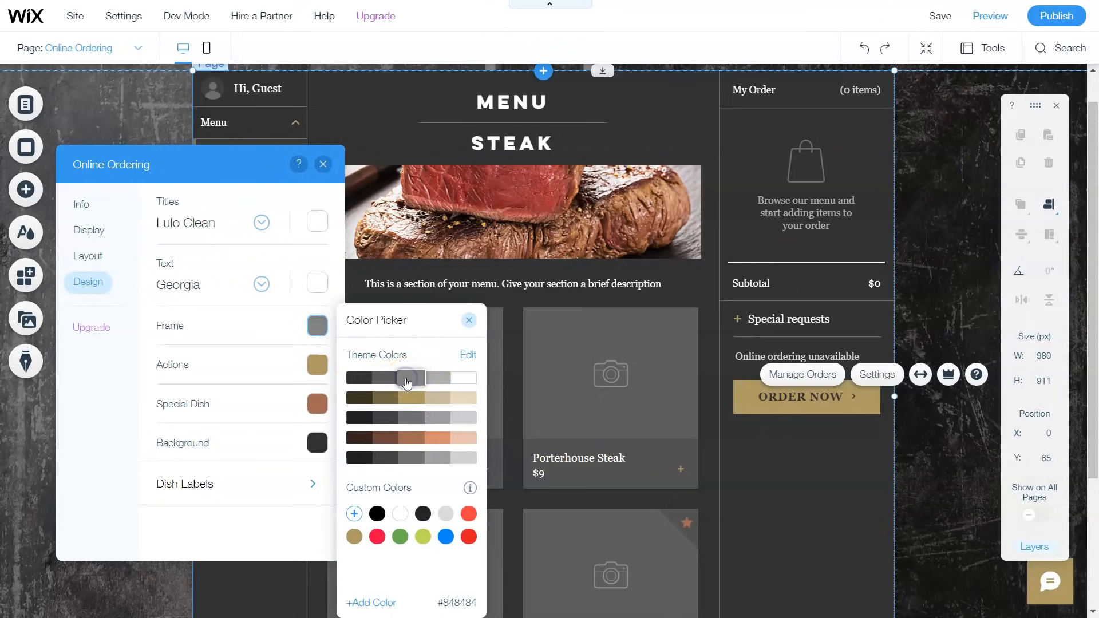
pyautogui.click(384, 378)
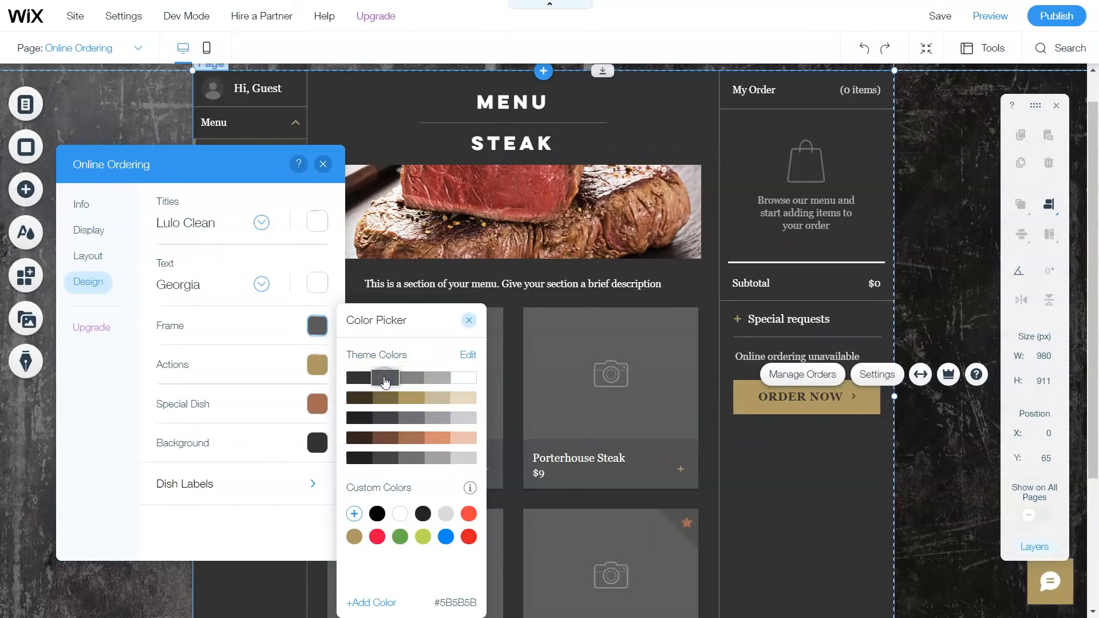
pyautogui.click(384, 378)
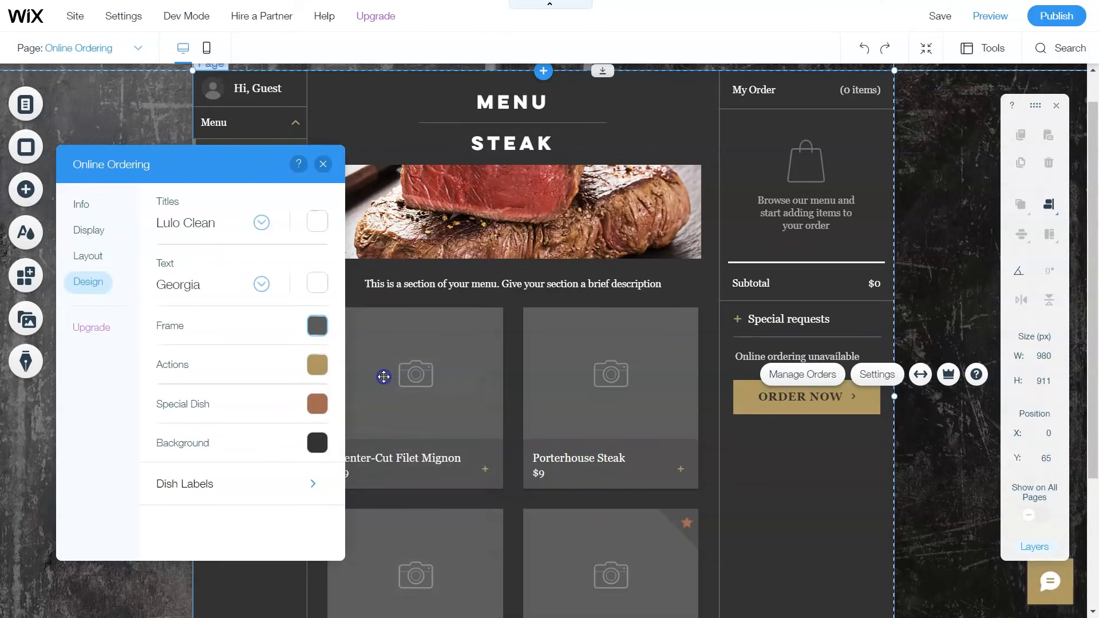
# Step: Make the actions colour, used by order buttons and plus icons, red
pyautogui.click(317, 369)
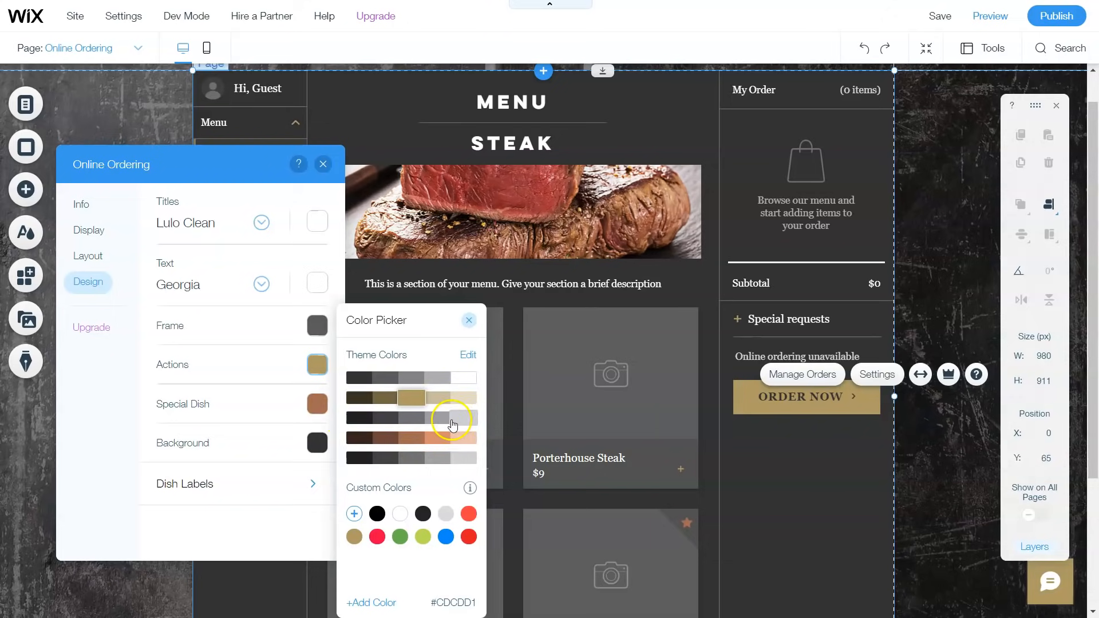
pyautogui.moveTo(478, 493)
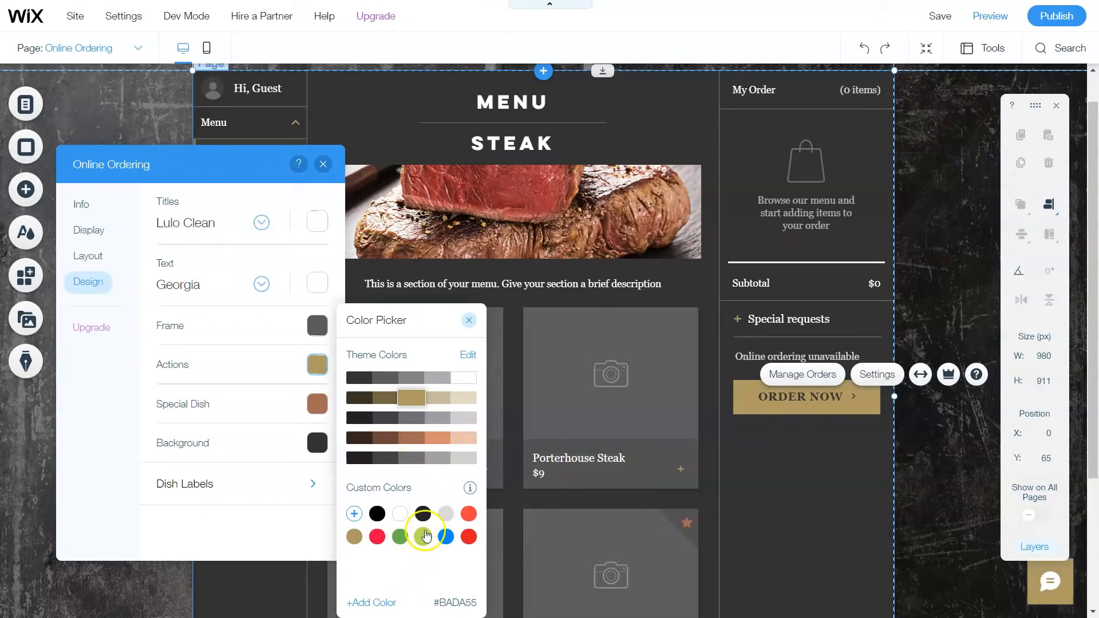
pyautogui.click(469, 535)
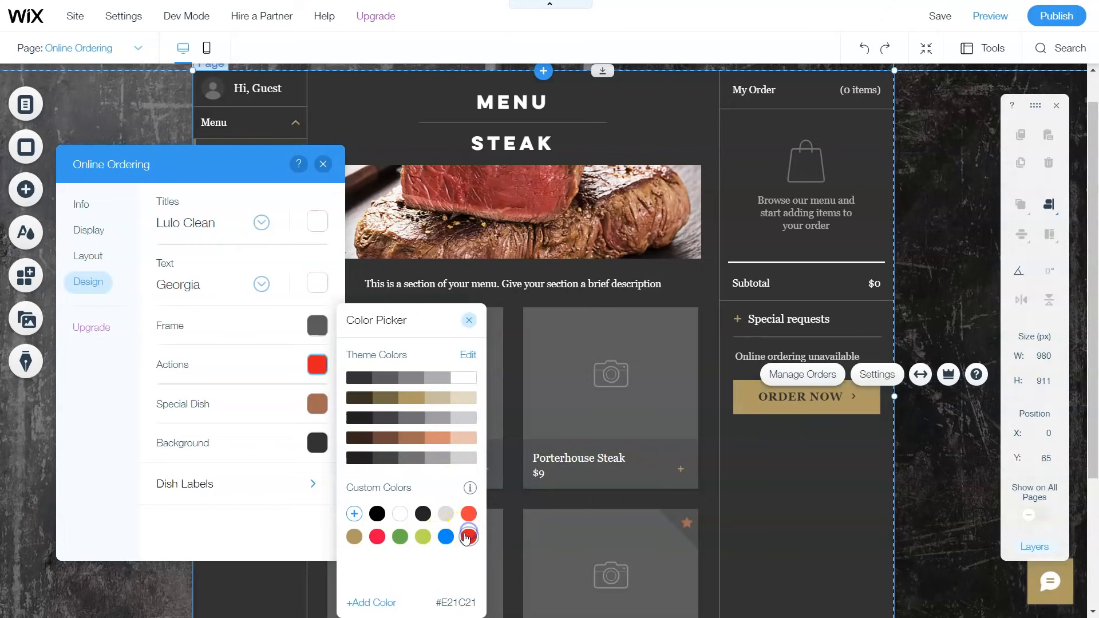
pyautogui.click(319, 406)
# Step: Make the special-dish star colour blue
pyautogui.click(319, 405)
pyautogui.click(319, 405)
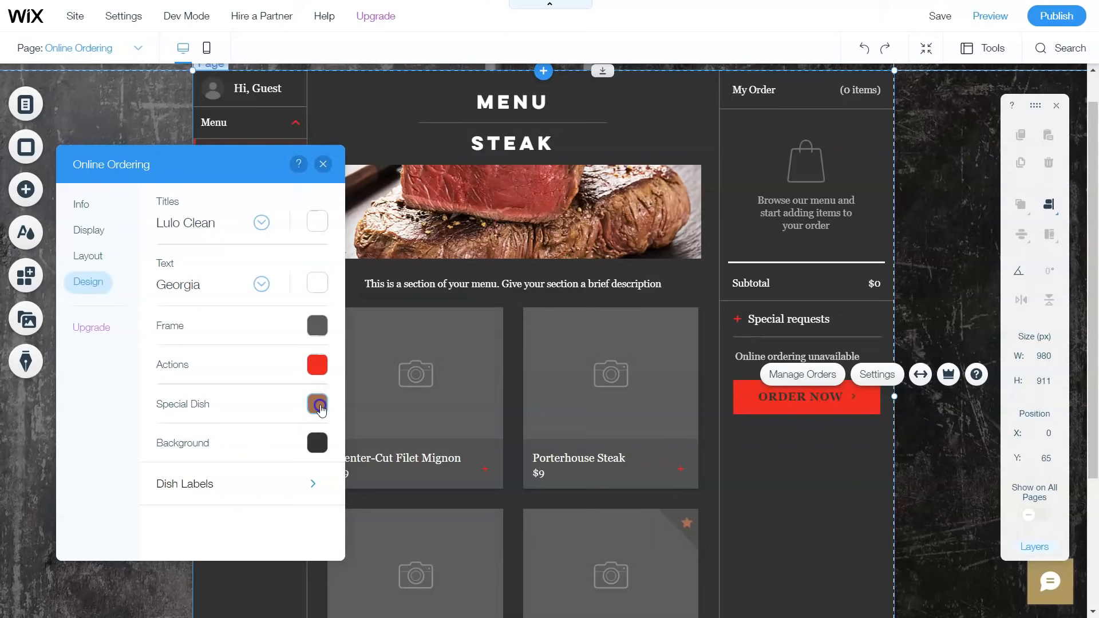
pyautogui.click(319, 405)
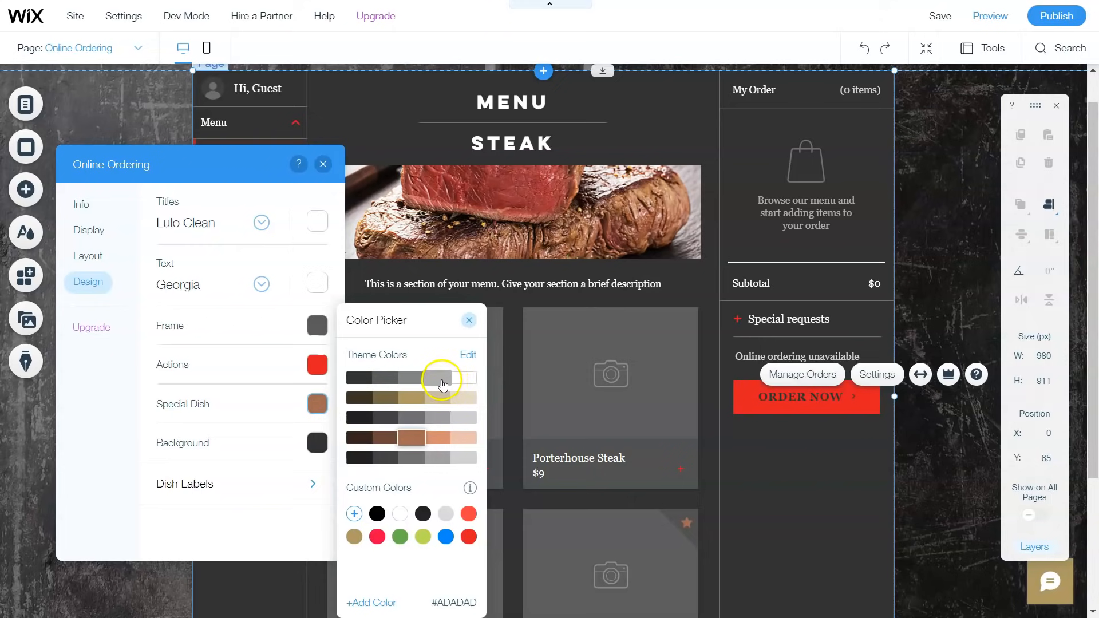
pyautogui.click(444, 537)
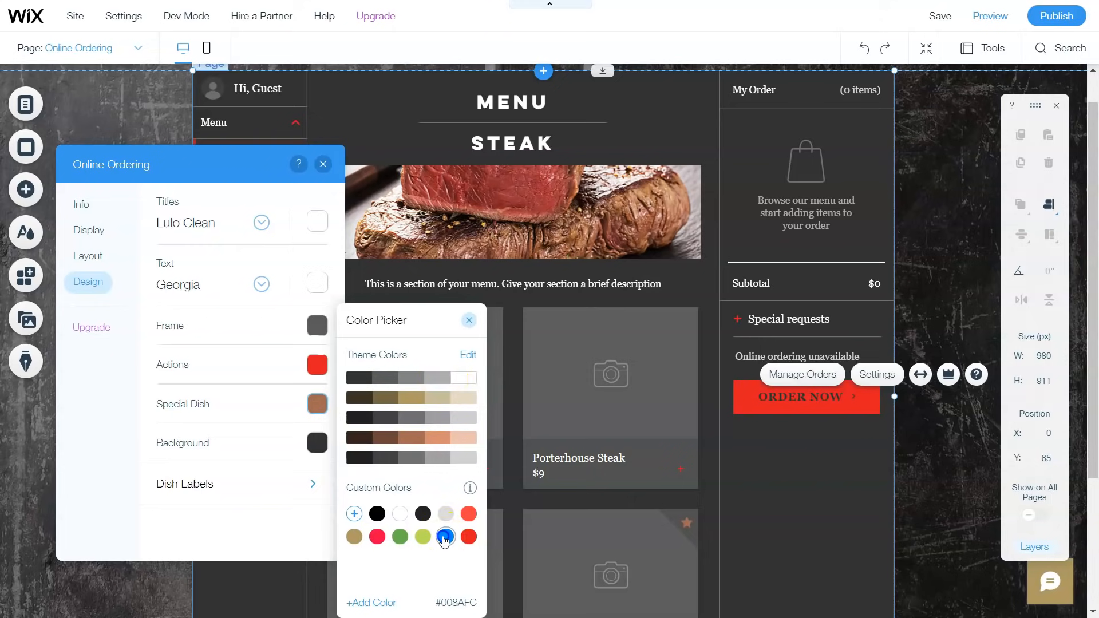
# Step: Set the menu background colour to #717171 grey and bring up the Dish Labels styles
pyautogui.click(319, 444)
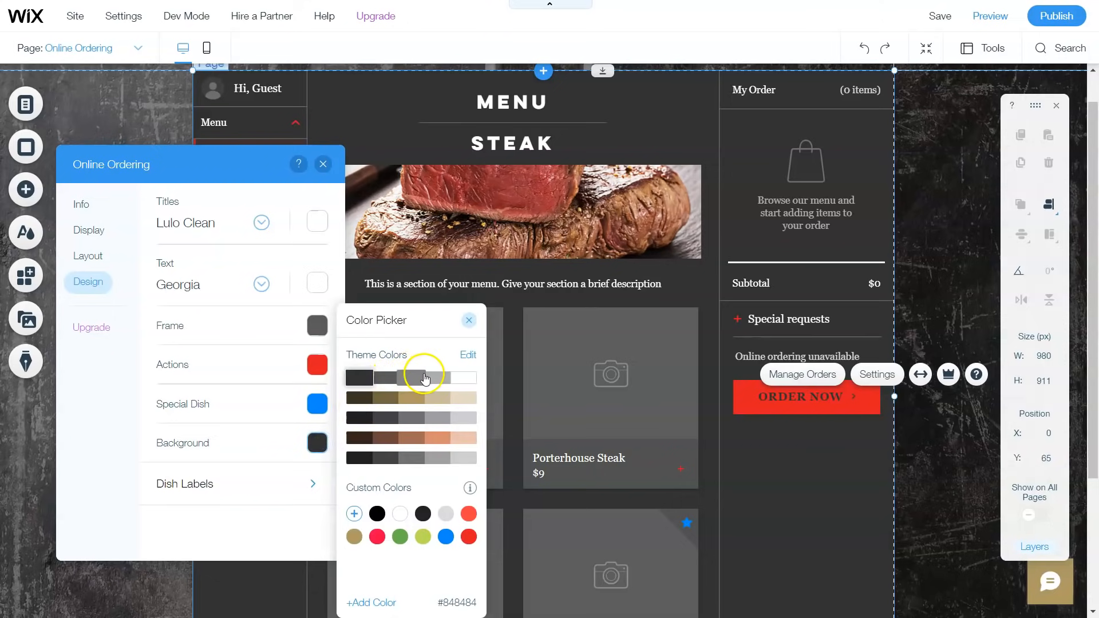
pyautogui.click(424, 377)
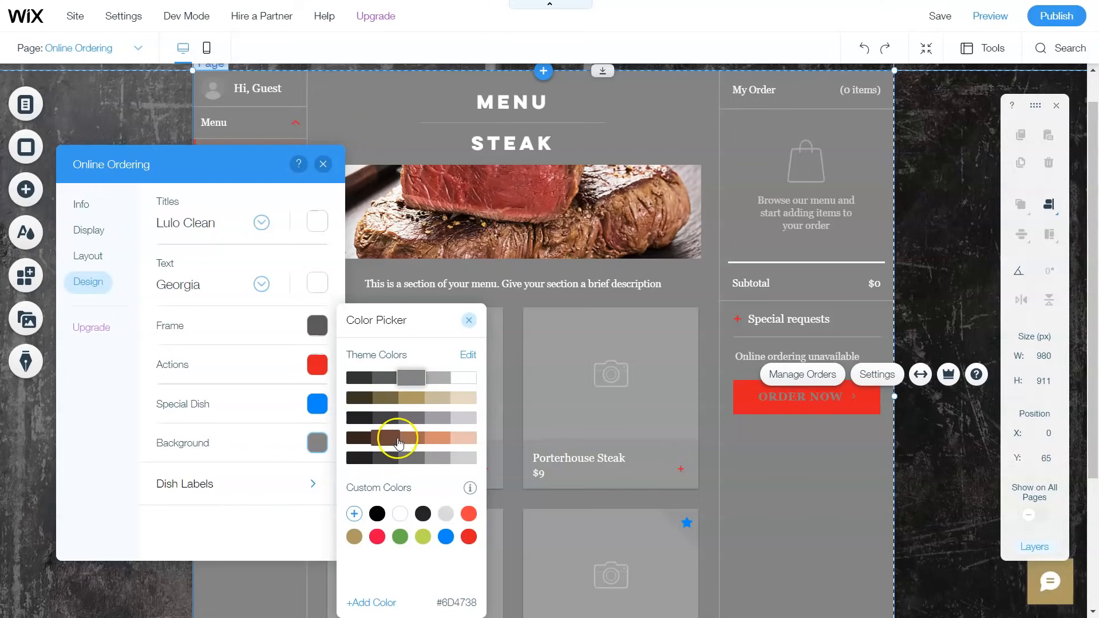
pyautogui.click(398, 461)
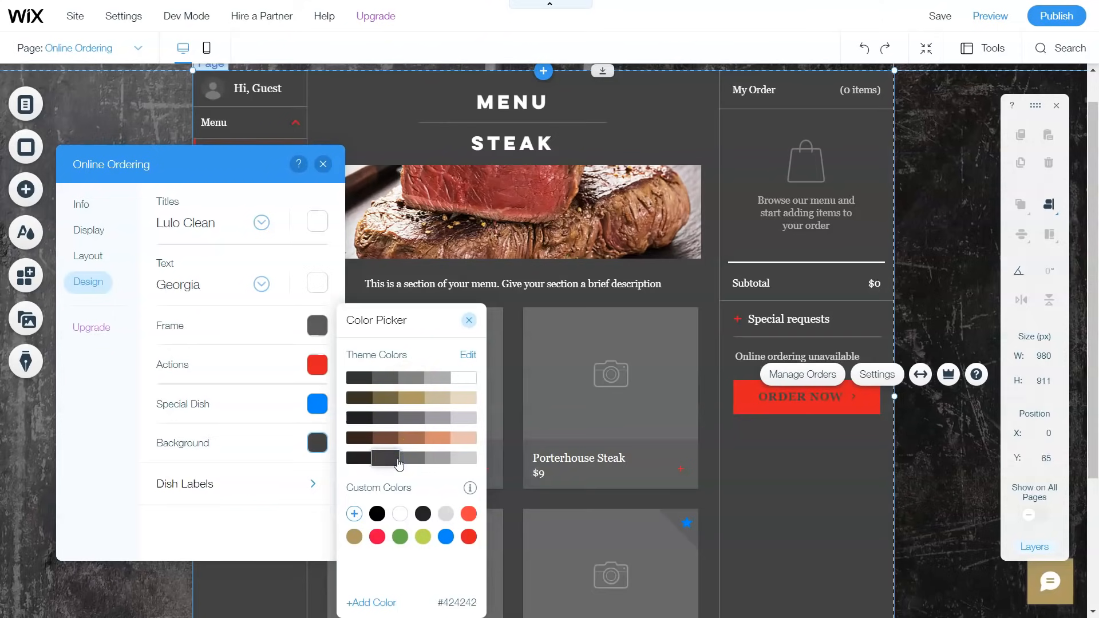
pyautogui.click(414, 459)
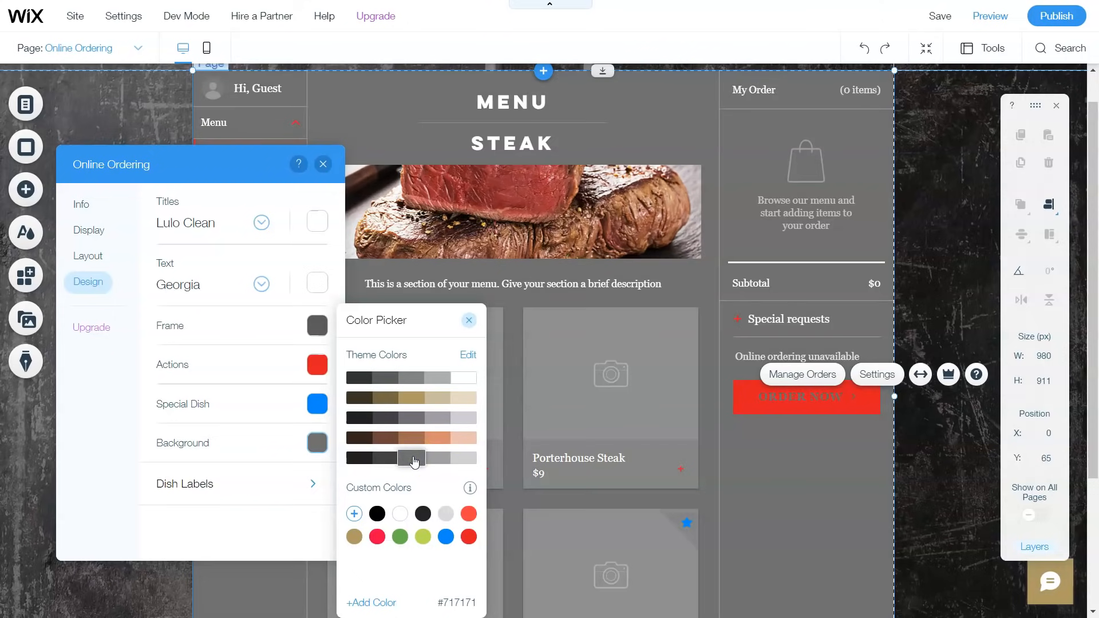
pyautogui.click(413, 459)
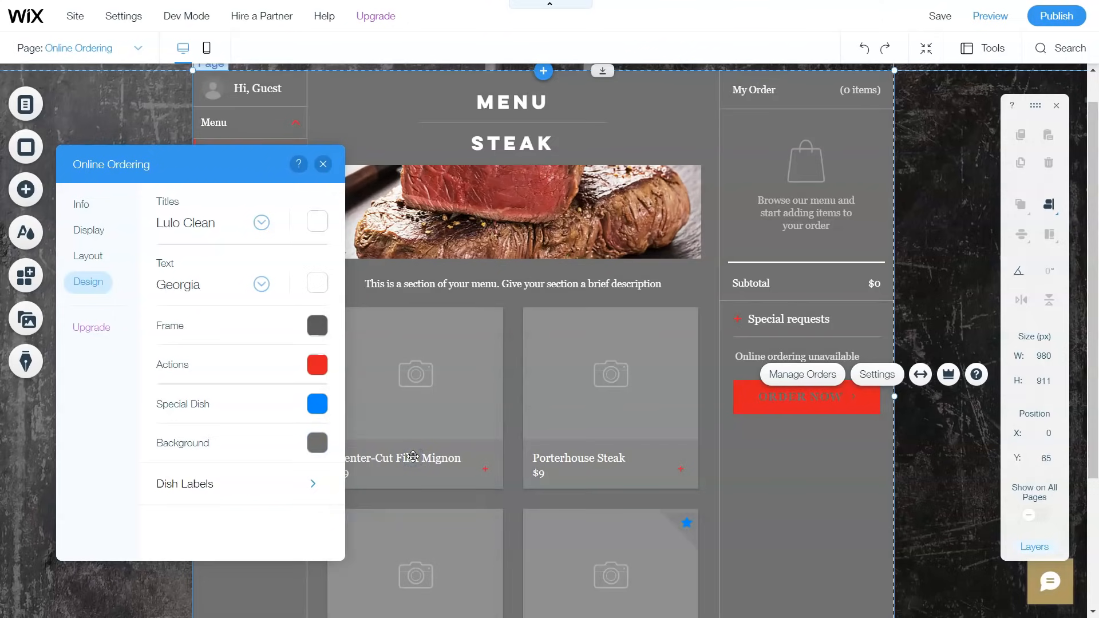
pyautogui.click(331, 487)
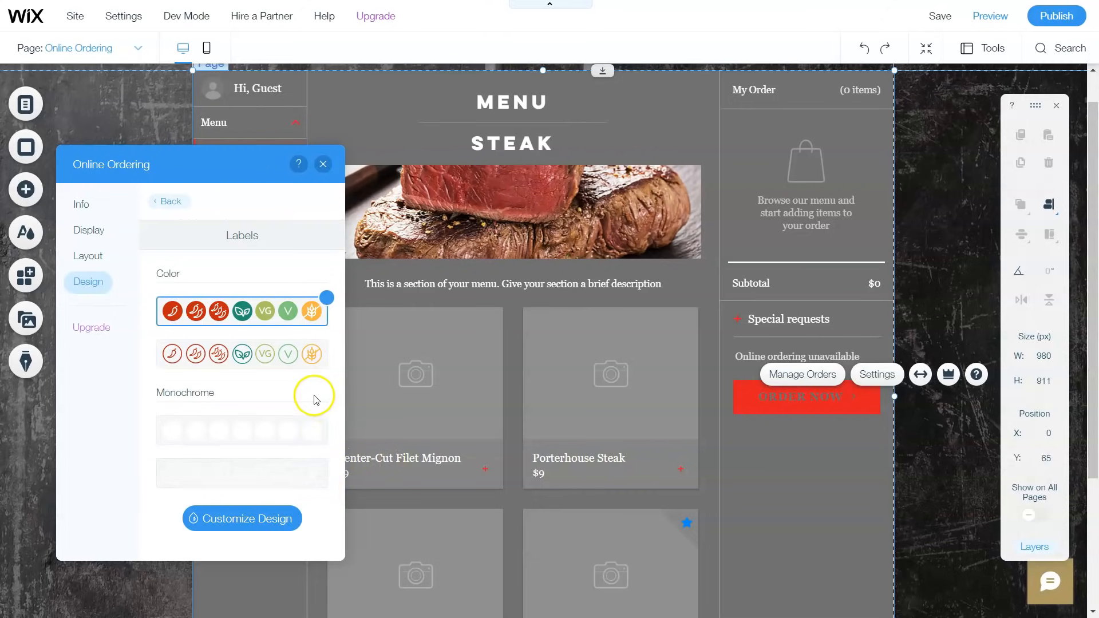
# Step: Choose the outlined dish label style instead of the filled colour labels
pyautogui.click(245, 354)
pyautogui.scroll(-1, 245, 354)
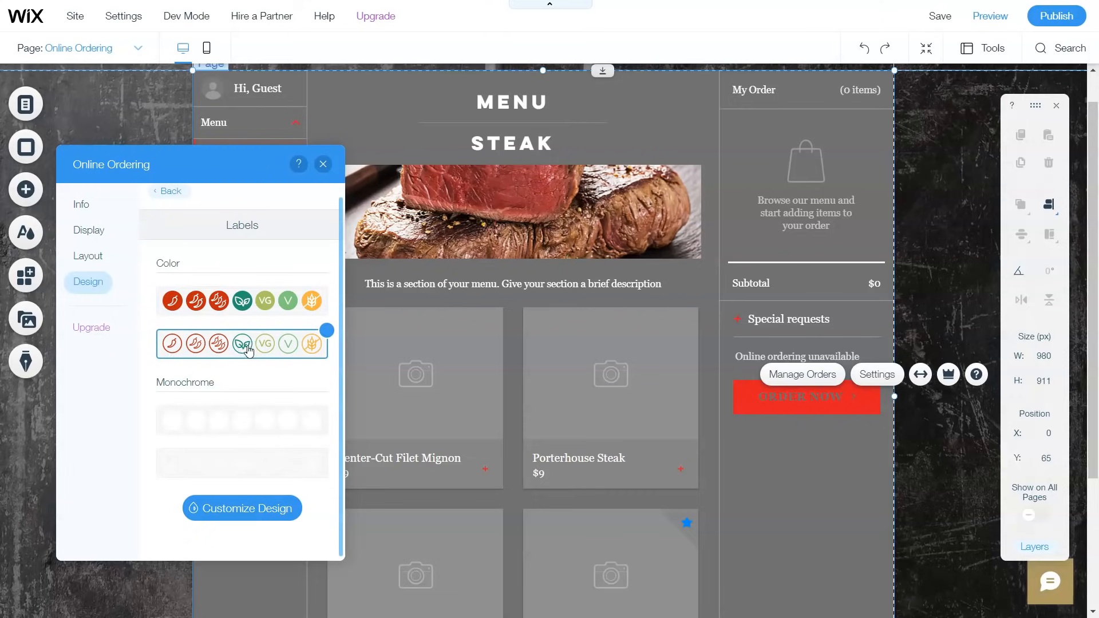
pyautogui.click(240, 302)
pyautogui.click(283, 341)
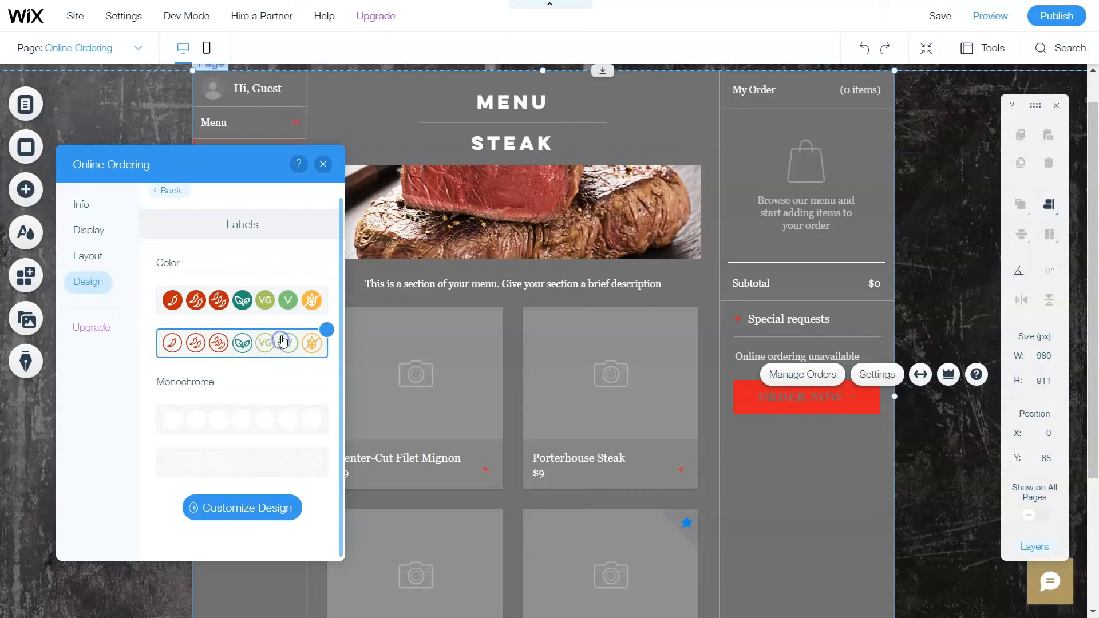
# Step: In Customize Design, switch the label icons to the Outline style and review the icon colour
pyautogui.click(274, 504)
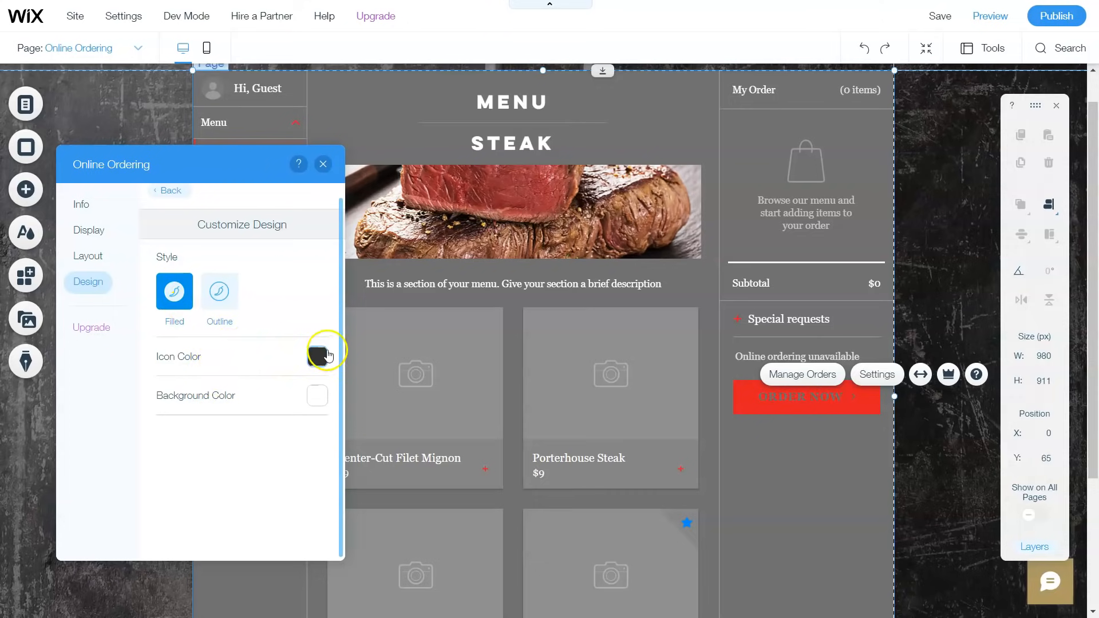
pyautogui.click(326, 357)
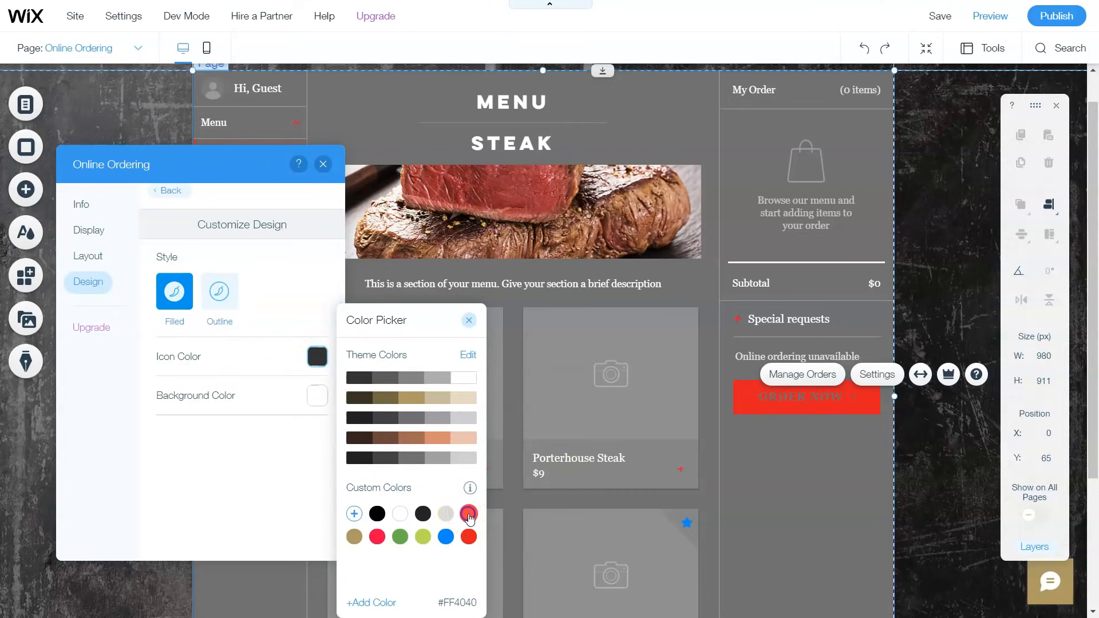
pyautogui.click(286, 402)
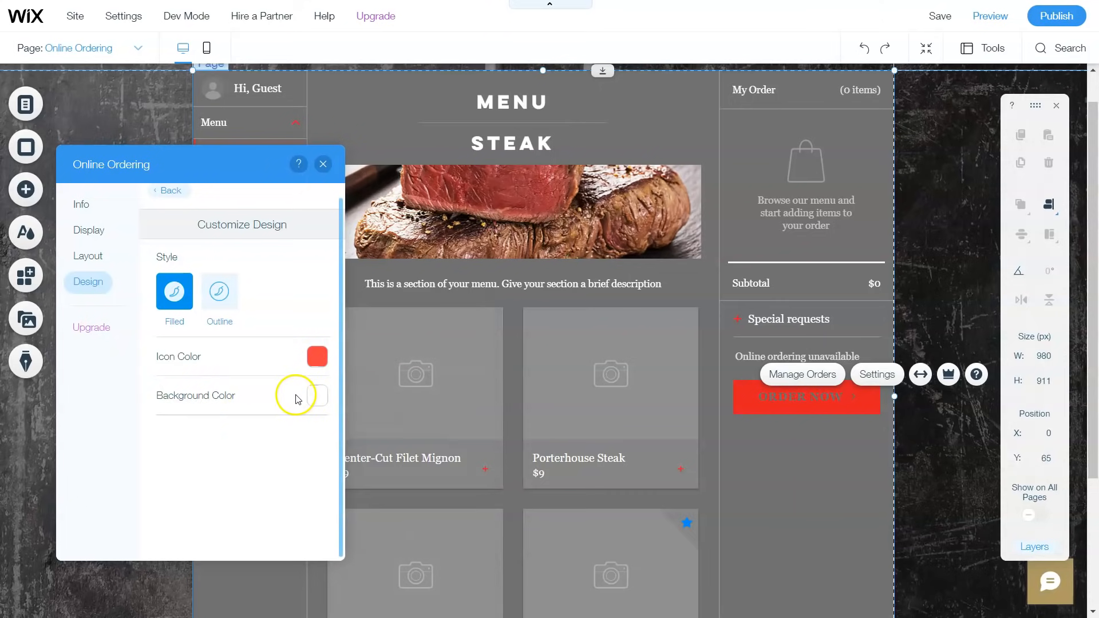
pyautogui.click(318, 398)
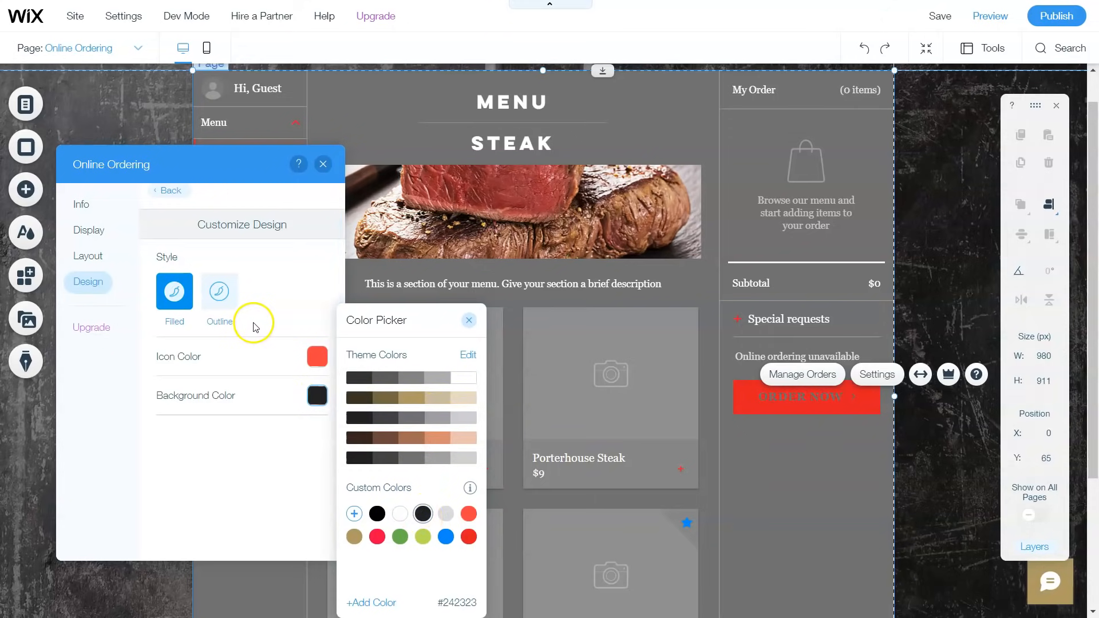
pyautogui.click(217, 293)
pyautogui.click(217, 300)
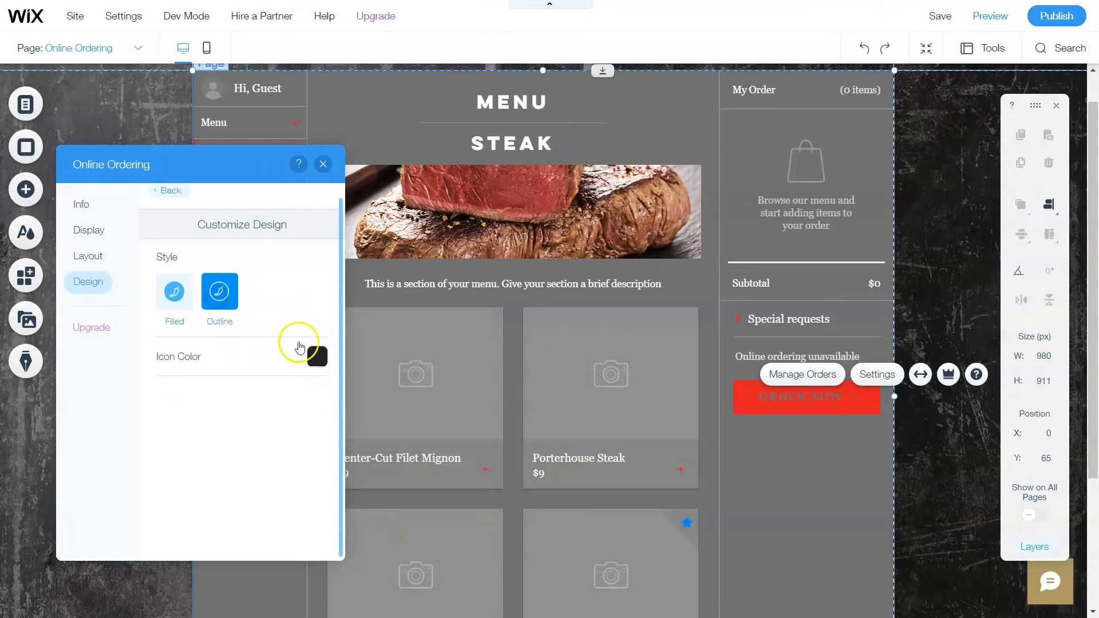
pyautogui.click(318, 358)
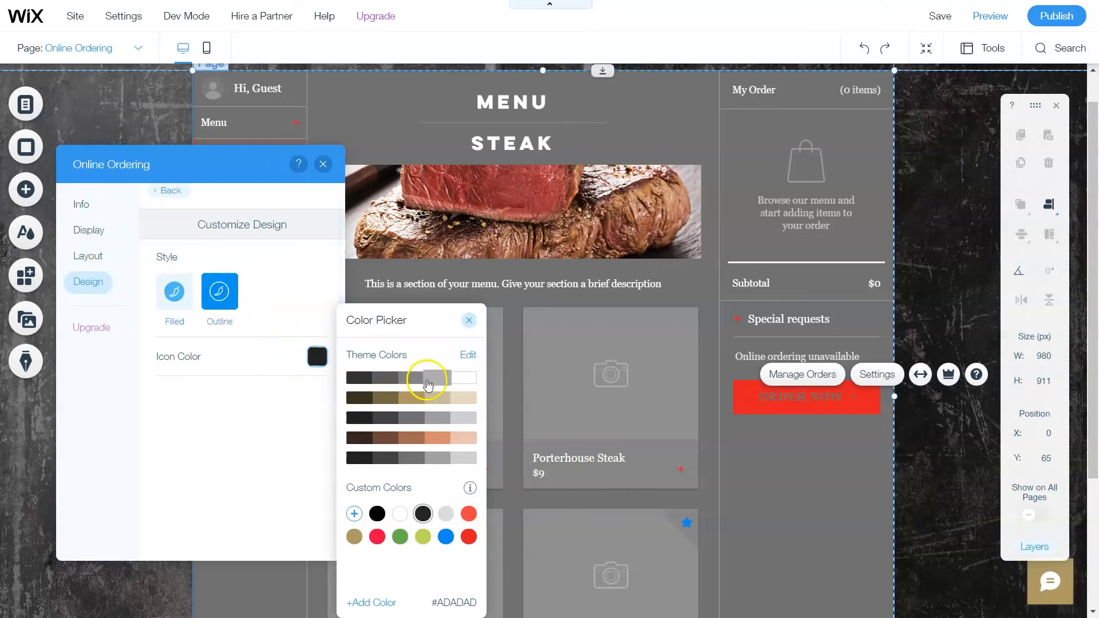
pyautogui.click(292, 422)
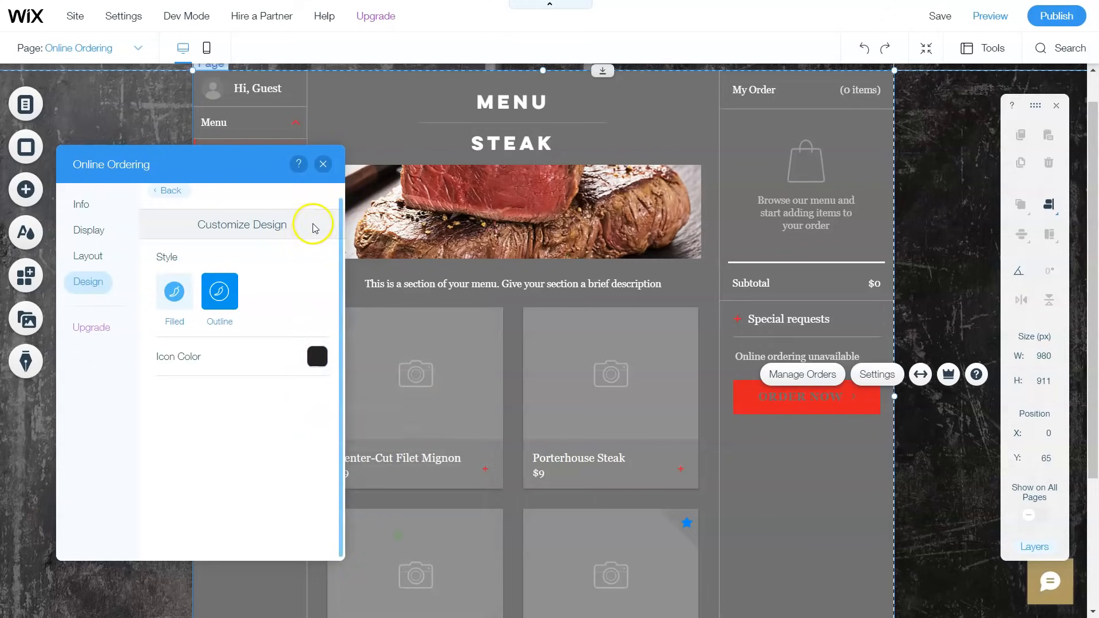
pyautogui.scroll(1, 264, 261)
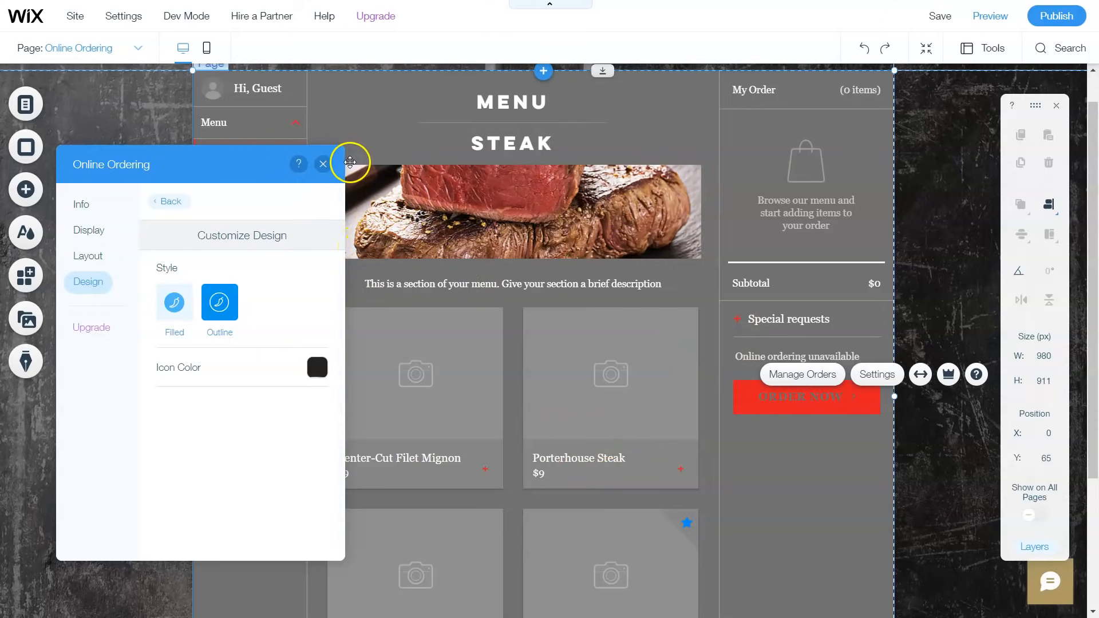
# Step: Look over the layout and ordering info sections, then close the Online Ordering settings
pyautogui.click(100, 259)
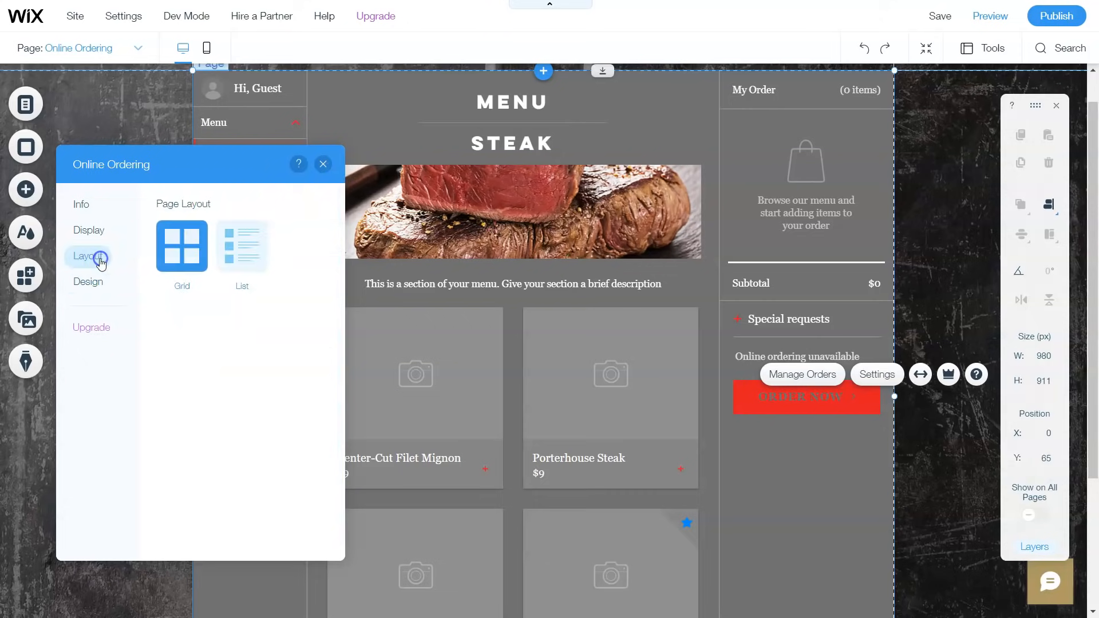
pyautogui.click(86, 229)
pyautogui.click(83, 206)
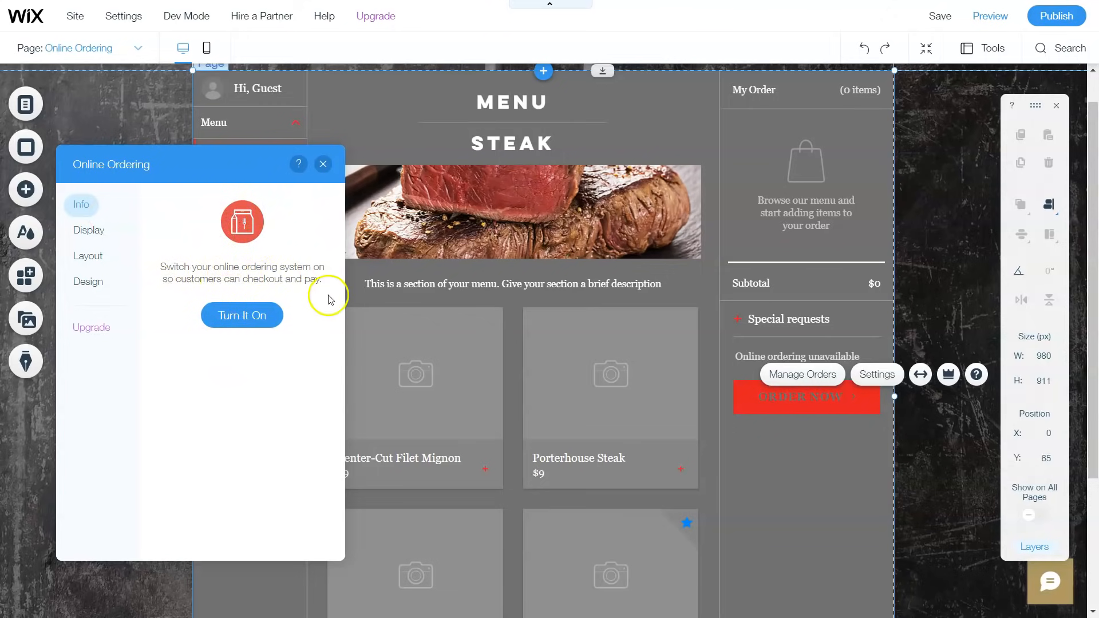
pyautogui.click(322, 164)
pyautogui.scroll(1, 604, 286)
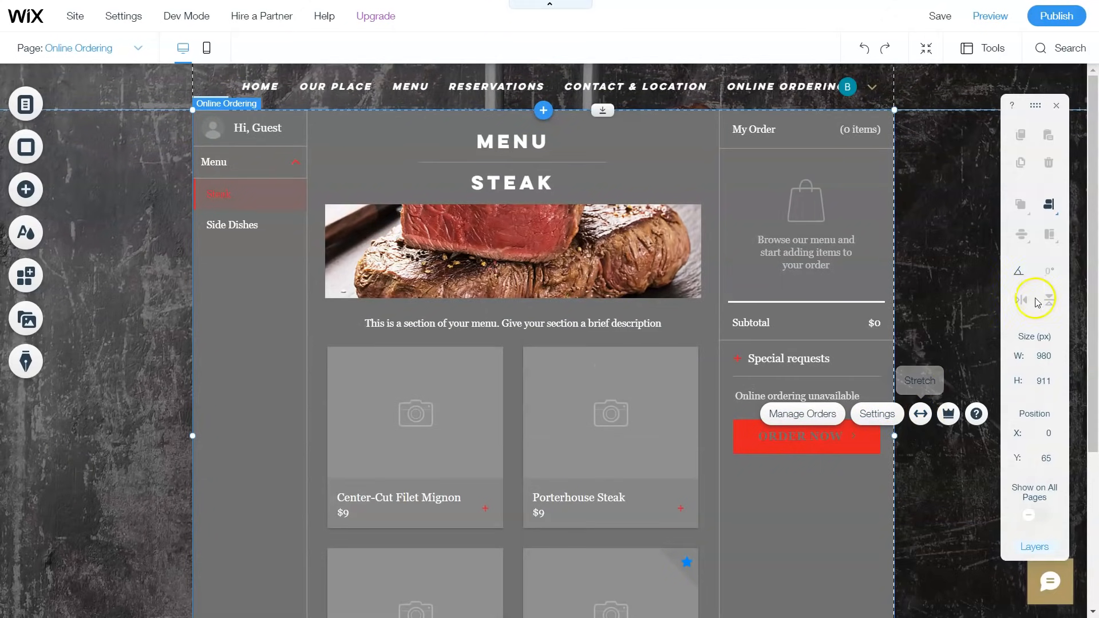
pyautogui.click(921, 415)
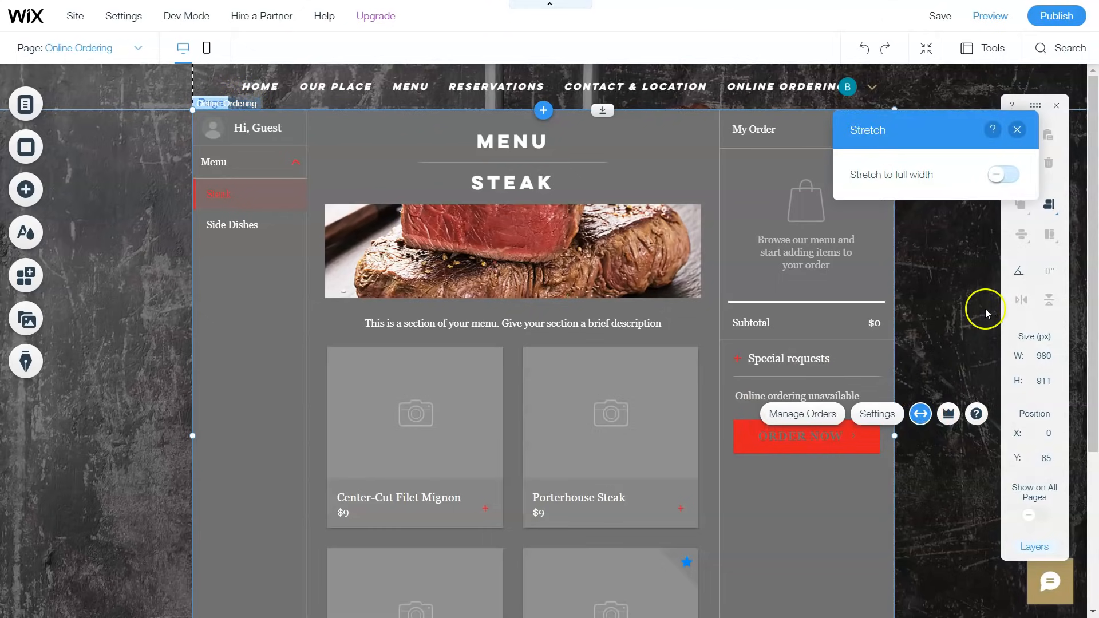
pyautogui.click(1003, 175)
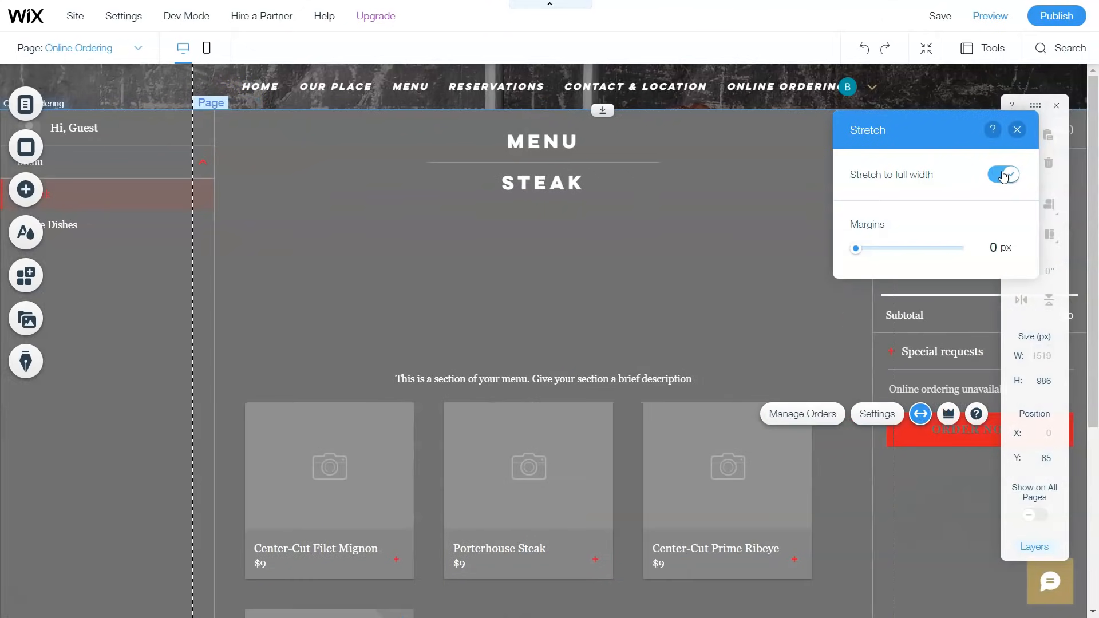
pyautogui.scroll(-3, 624, 326)
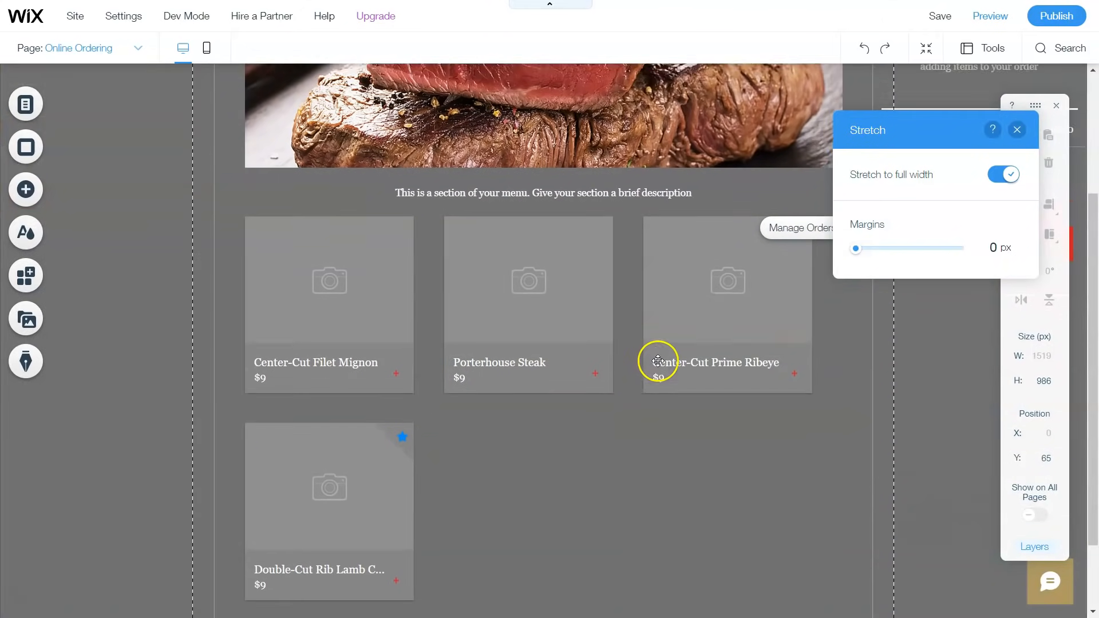
pyautogui.scroll(3, 658, 343)
pyautogui.scroll(-2, 656, 212)
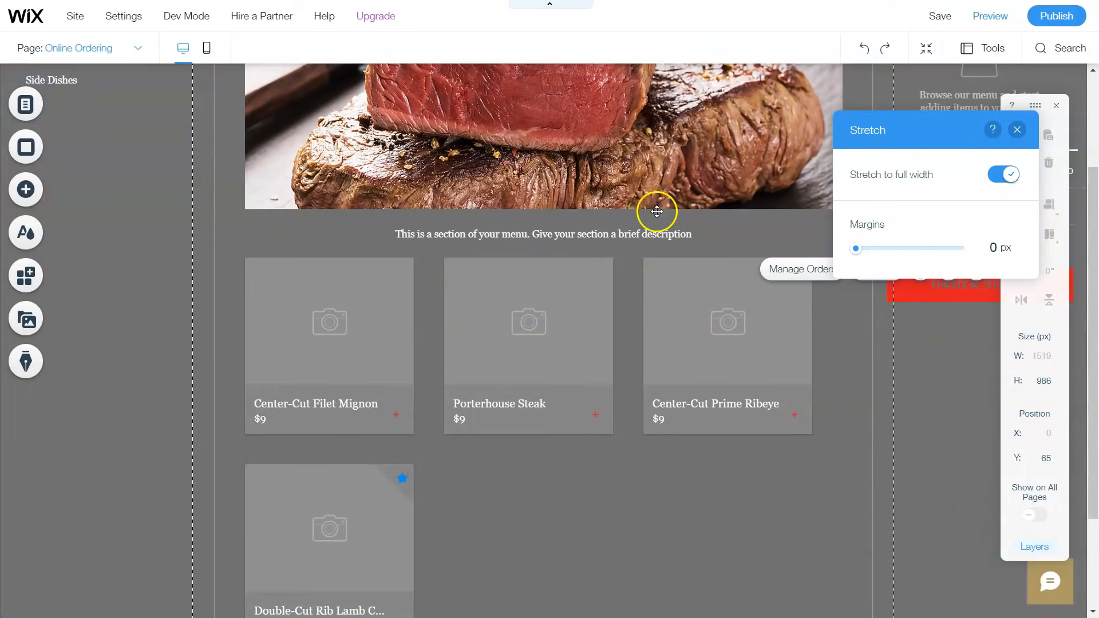
pyautogui.scroll(-2, 656, 212)
pyautogui.scroll(5, 653, 206)
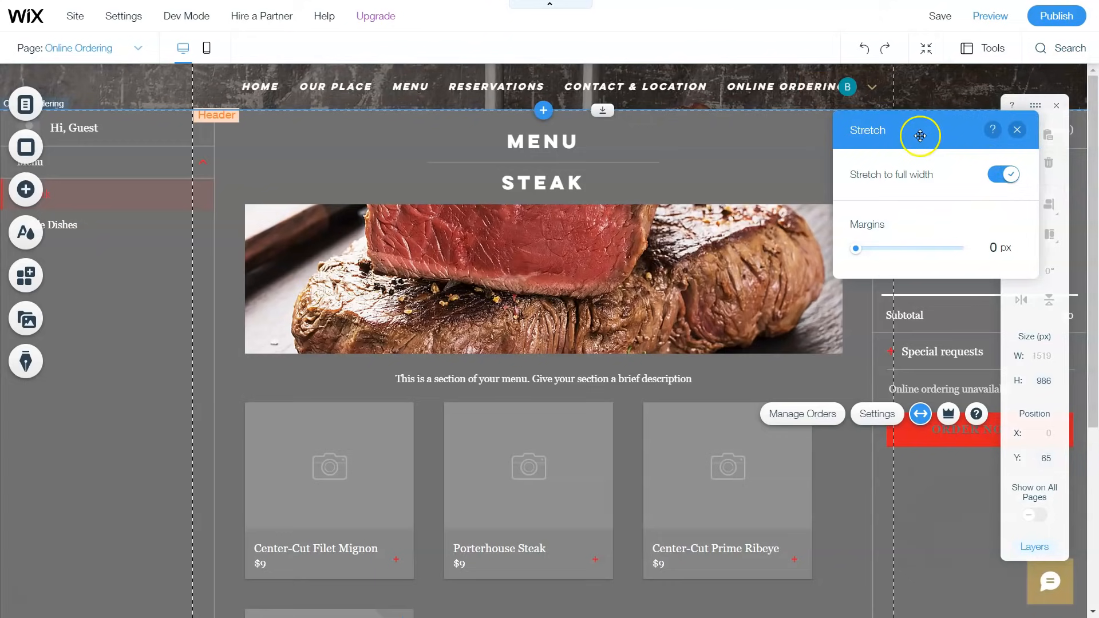
pyautogui.click(1003, 171)
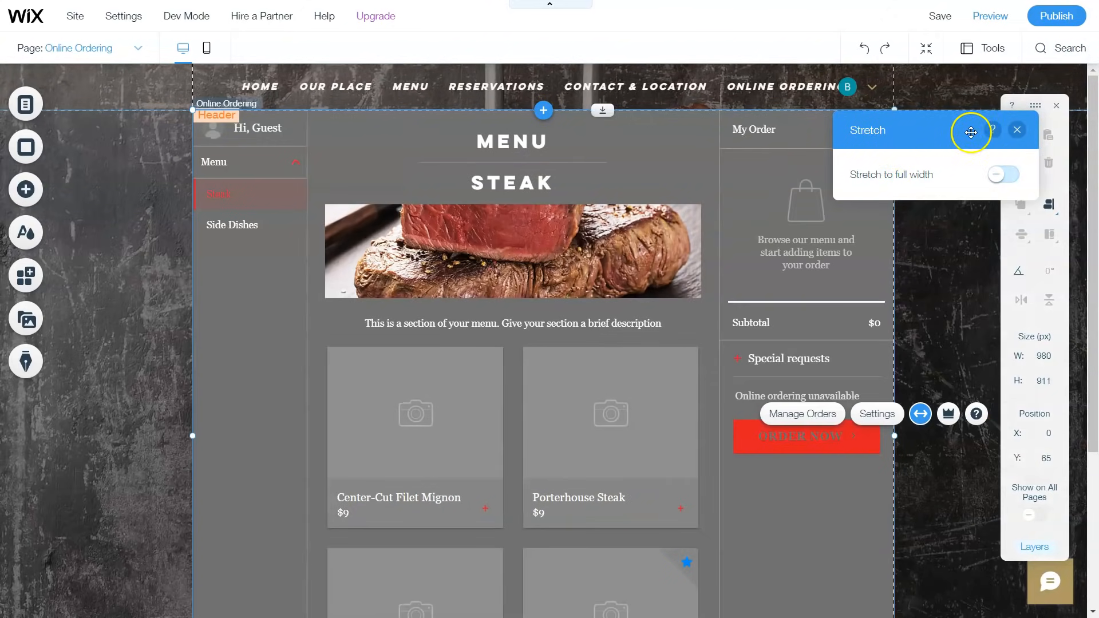
pyautogui.click(1017, 130)
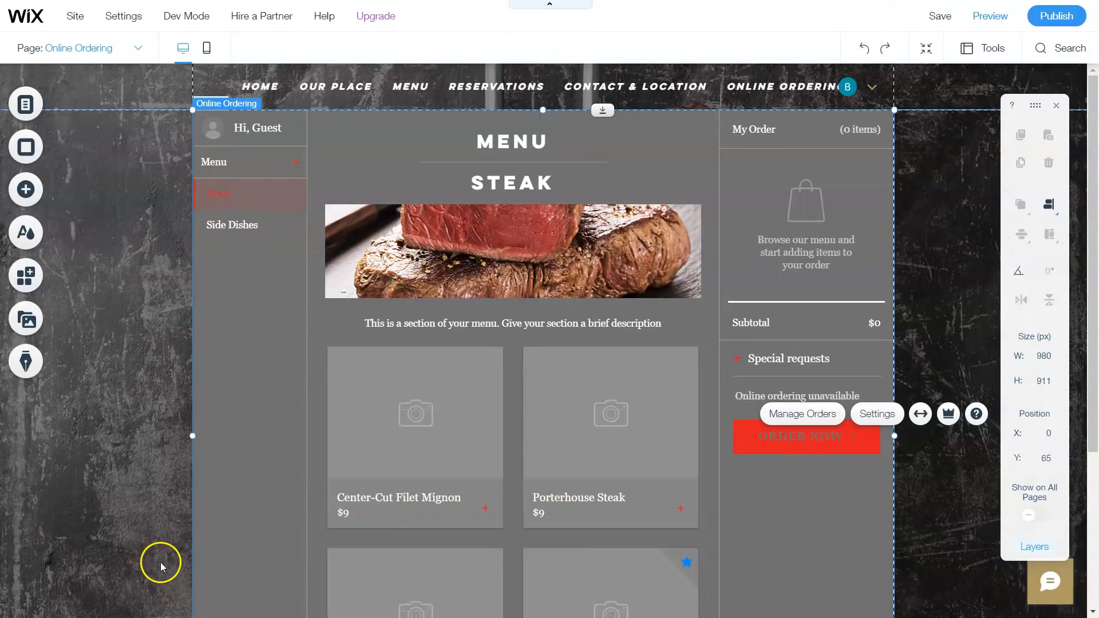
pyautogui.click(823, 414)
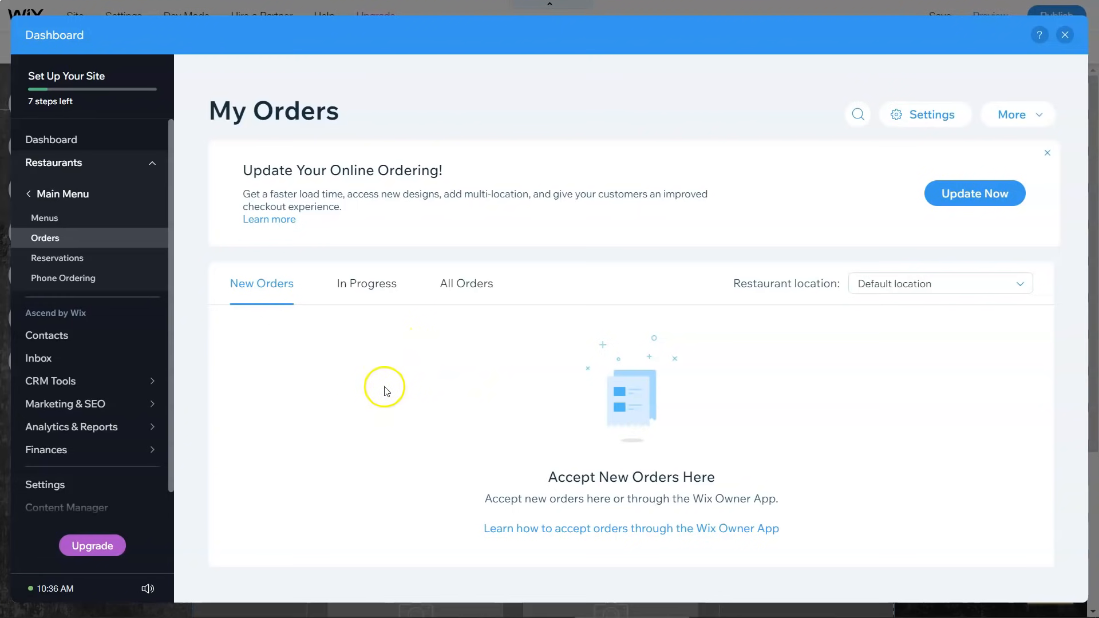
# Step: Collapse and re-expand the Restaurants section in the dashboard sidebar
pyautogui.moveTo(42, 176)
pyautogui.click(150, 168)
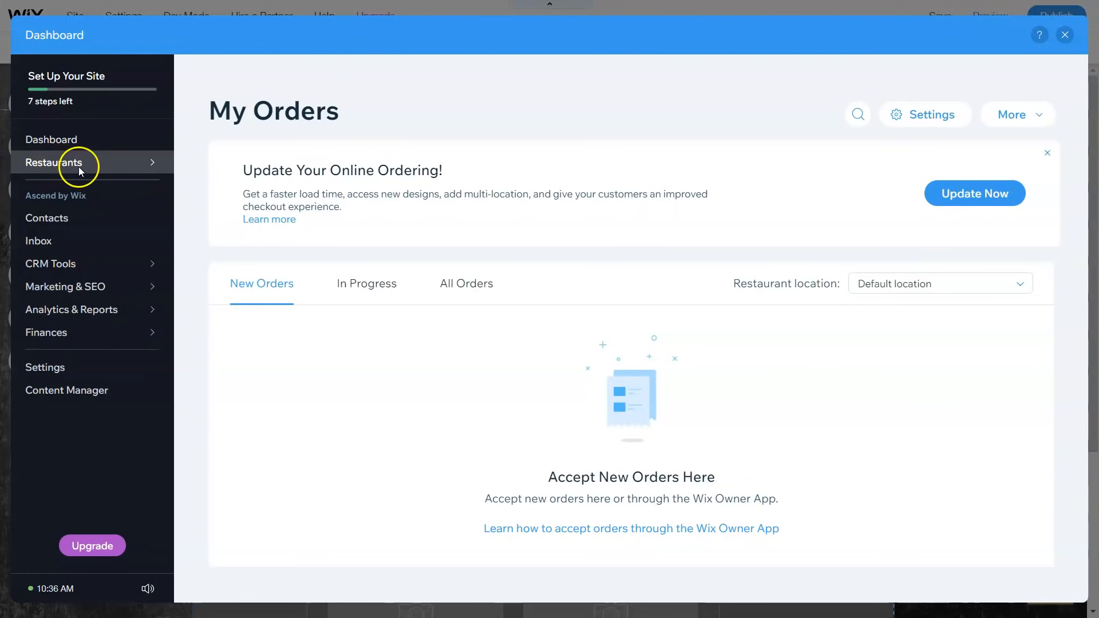
pyautogui.moveTo(124, 188)
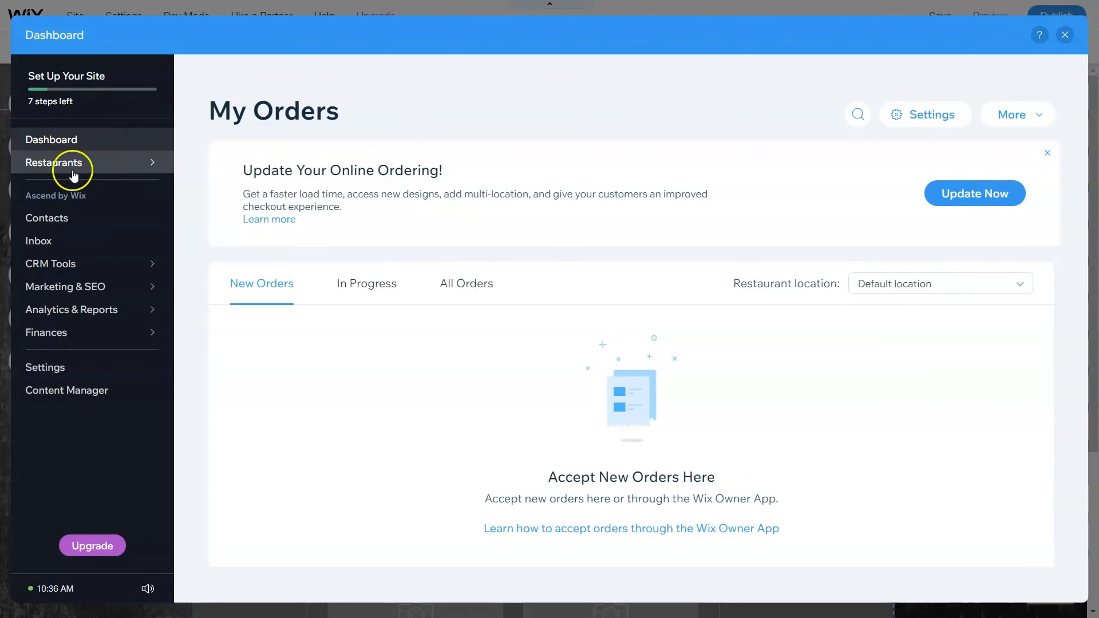
pyautogui.click(154, 166)
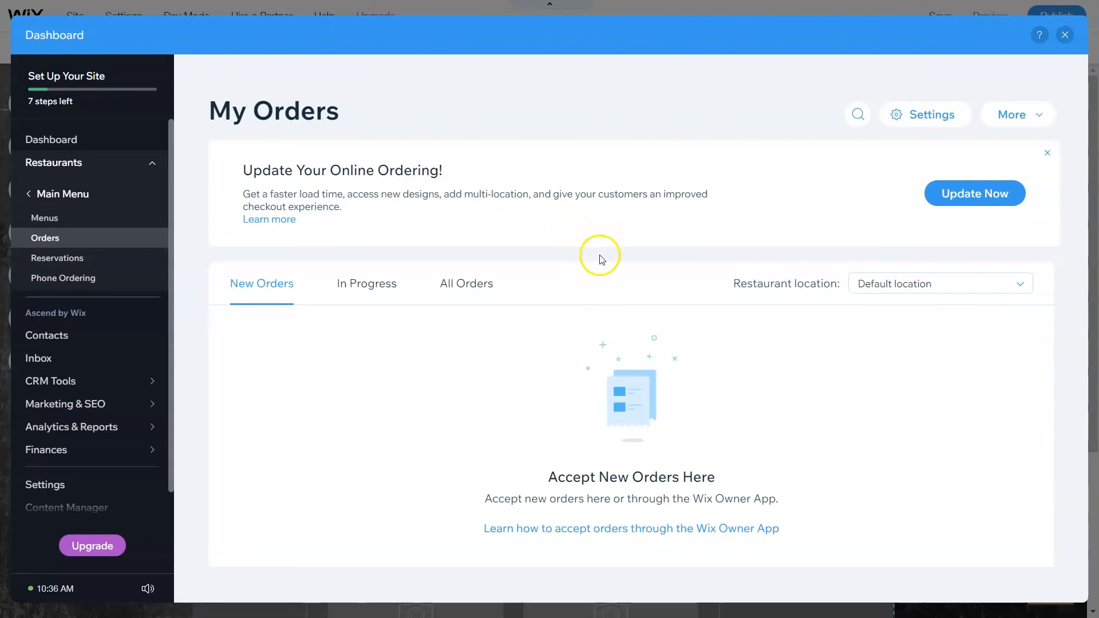
# Step: Browse the In Progress, New Orders and All Orders lists, then go to order Settings
pyautogui.click(365, 289)
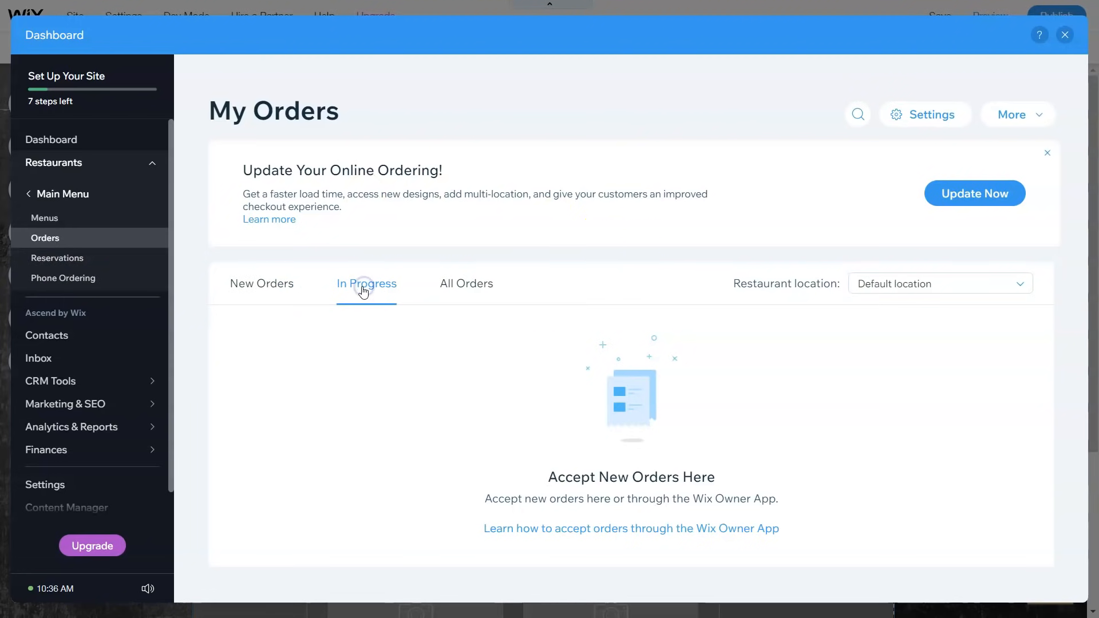
pyautogui.click(256, 283)
pyautogui.click(372, 294)
pyautogui.click(458, 286)
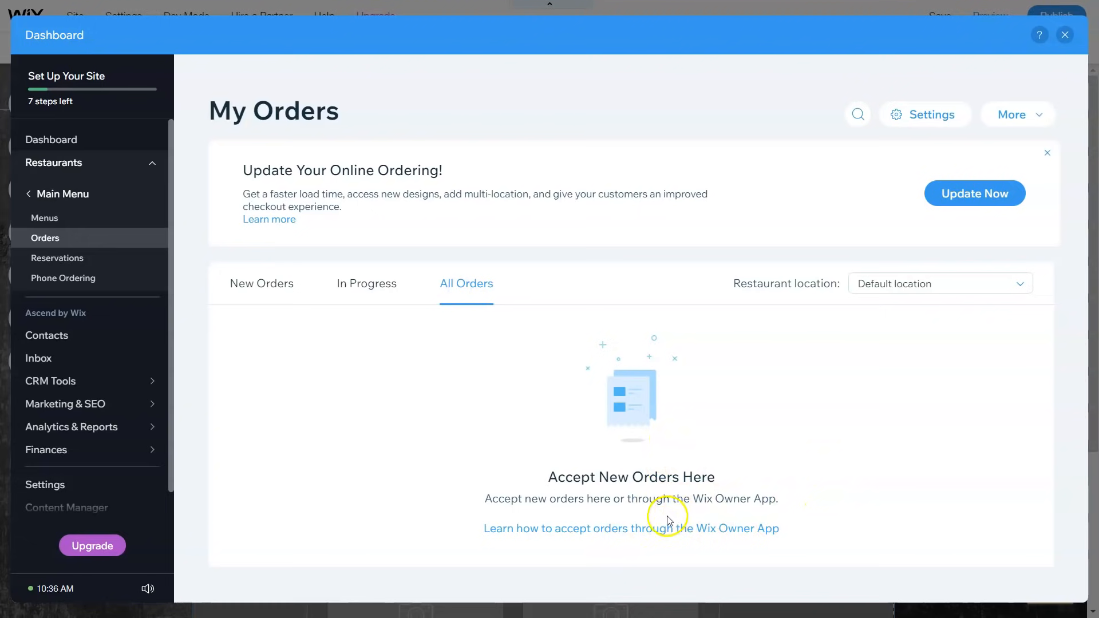
pyautogui.click(930, 123)
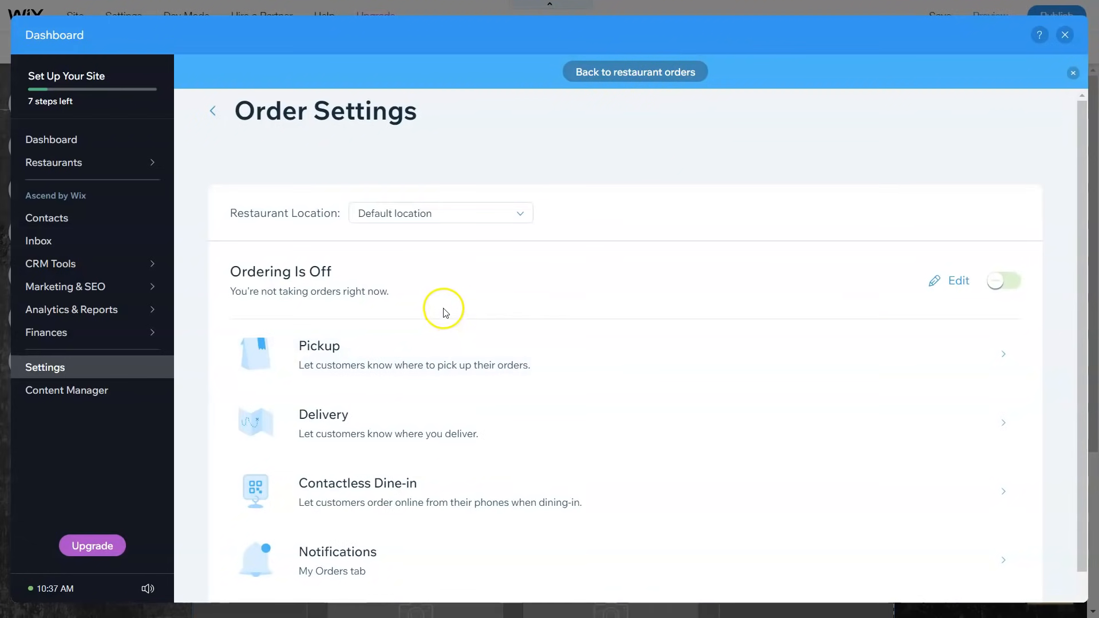
# Step: From the Pickup order settings, choose Add Location to reach the Business Info page
pyautogui.scroll(-1, 441, 304)
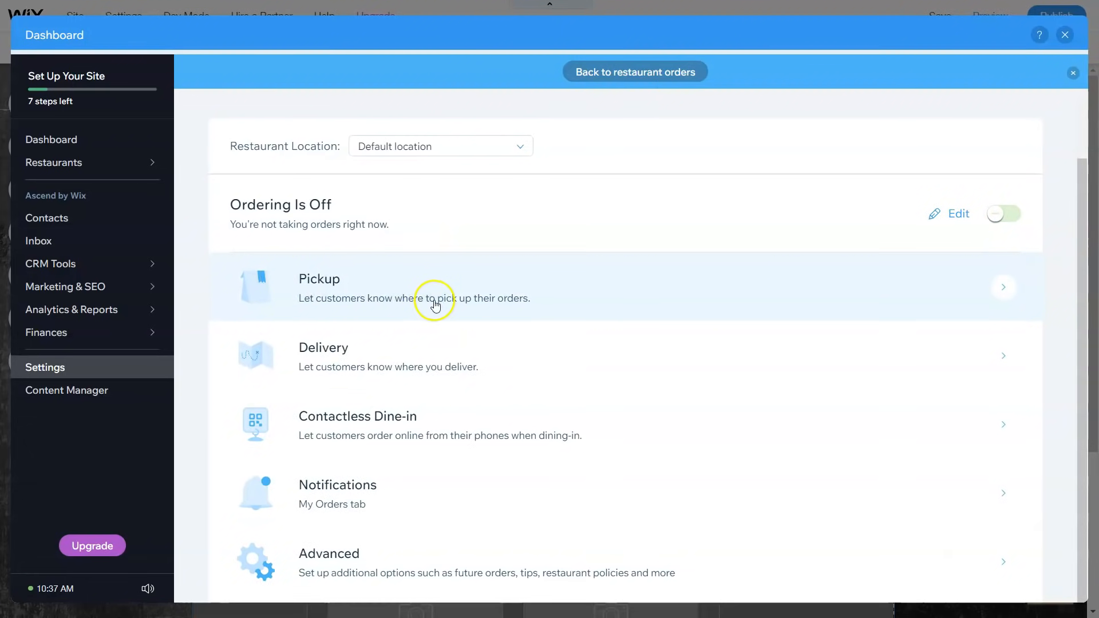
pyautogui.click(1001, 281)
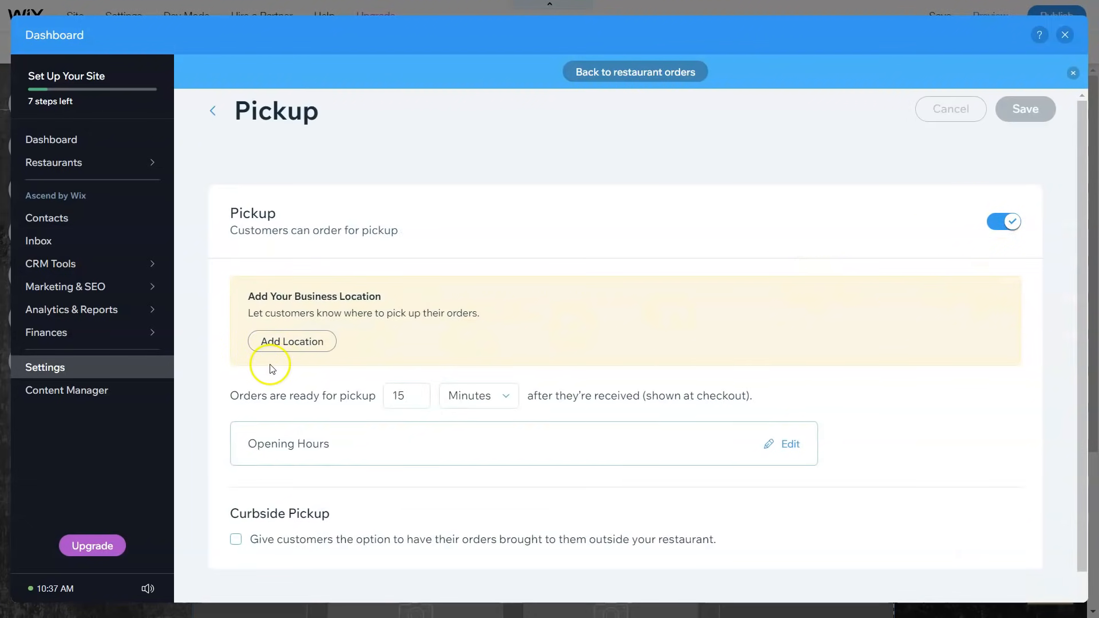
pyautogui.click(309, 338)
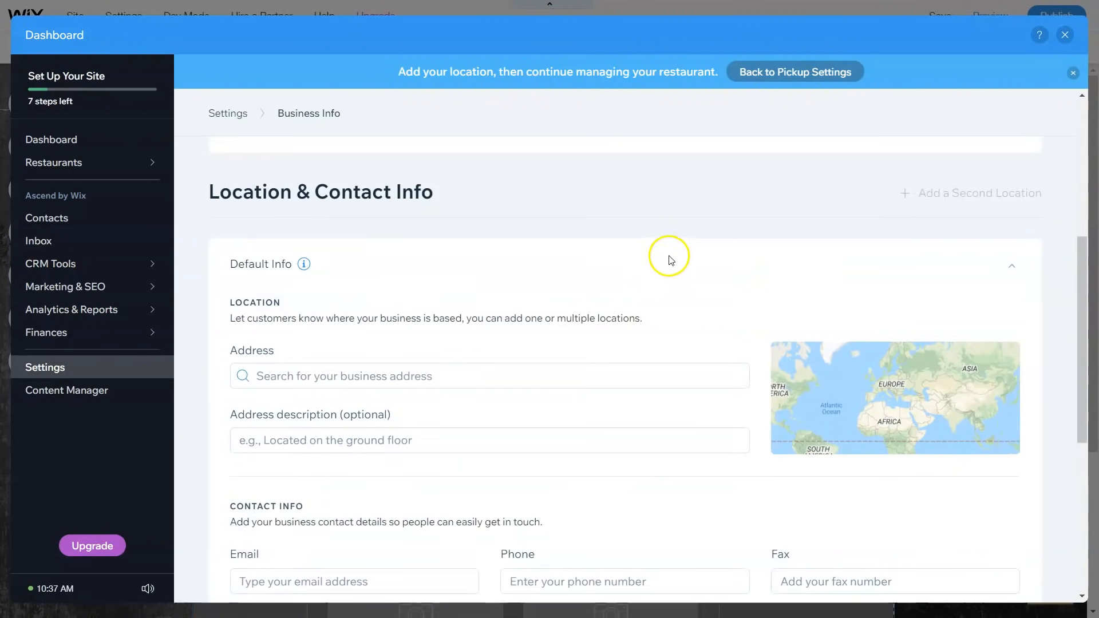
# Step: Enter the business address by picking the suggested street address
pyautogui.click(410, 220)
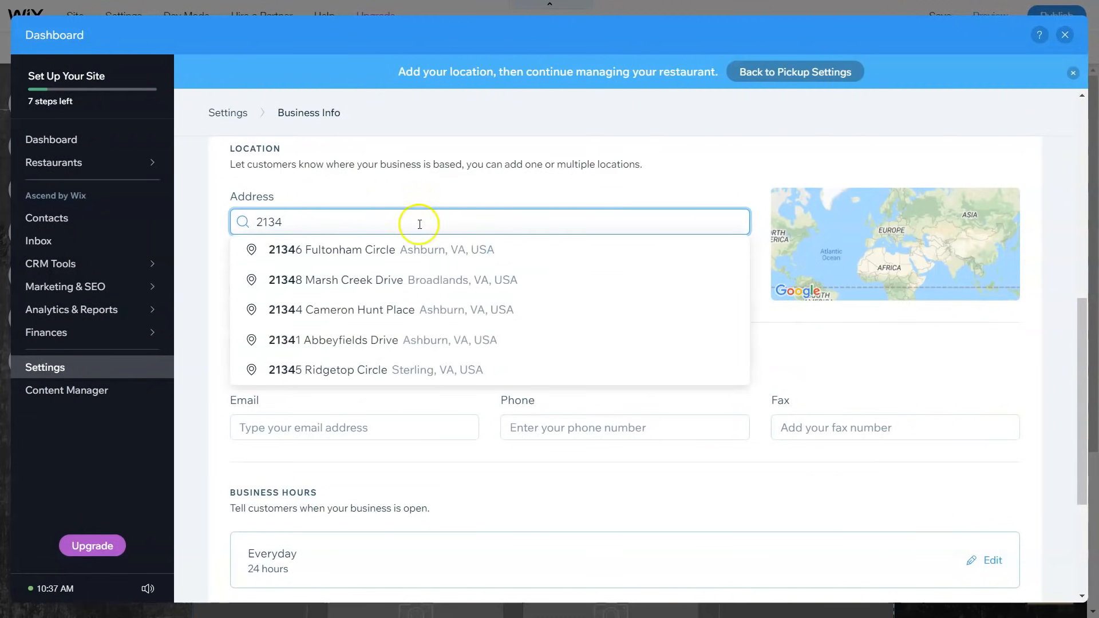
pyautogui.click(329, 340)
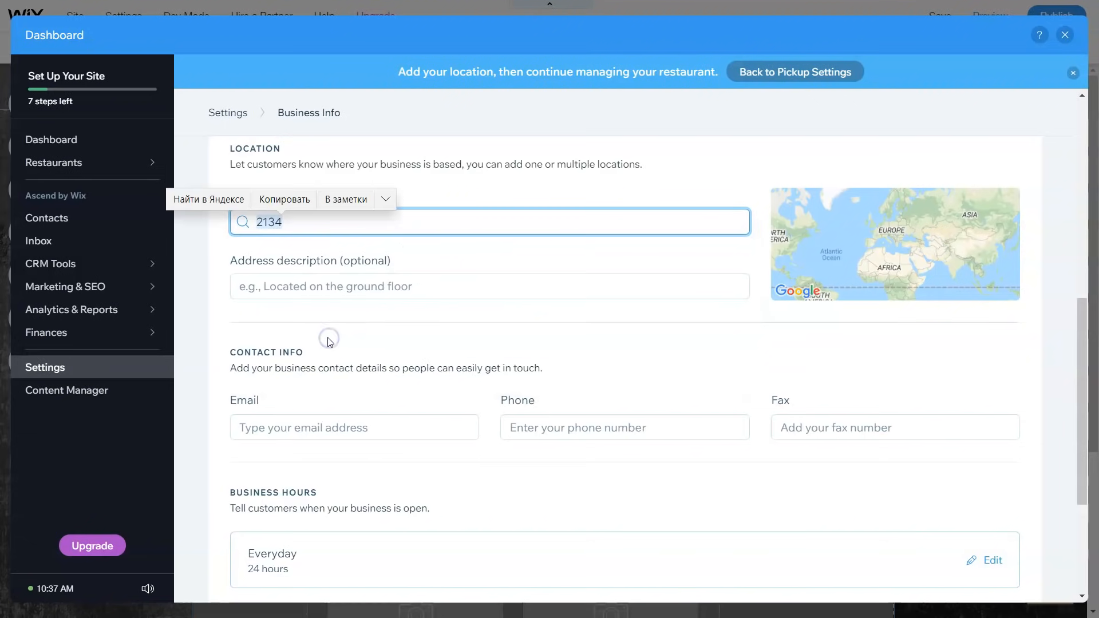
pyautogui.scroll(-1, 481, 270)
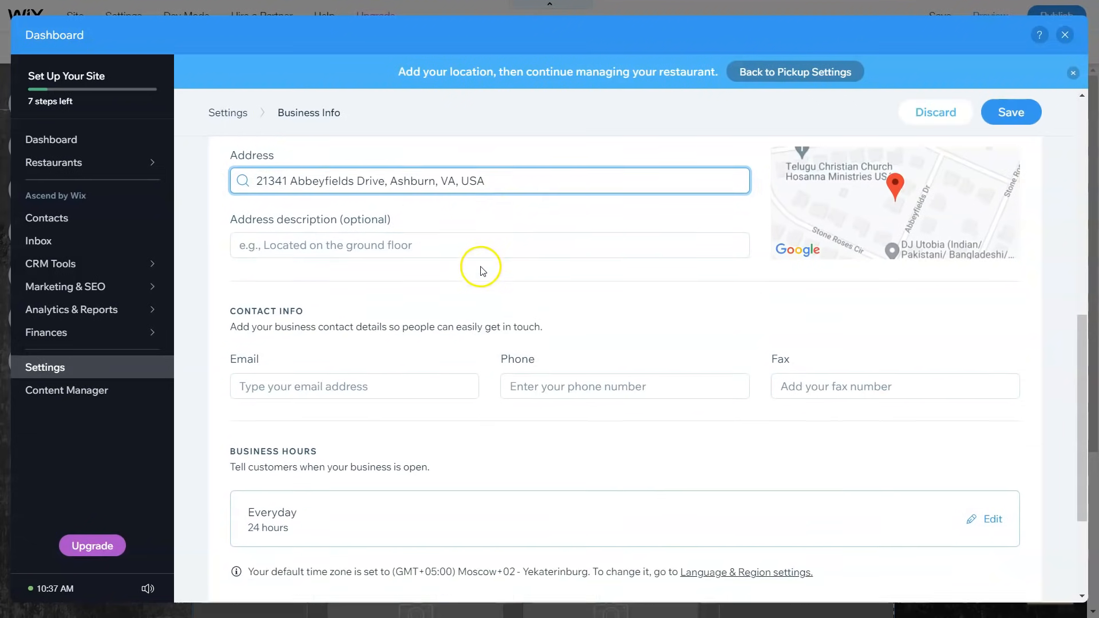
pyautogui.scroll(-1, 481, 270)
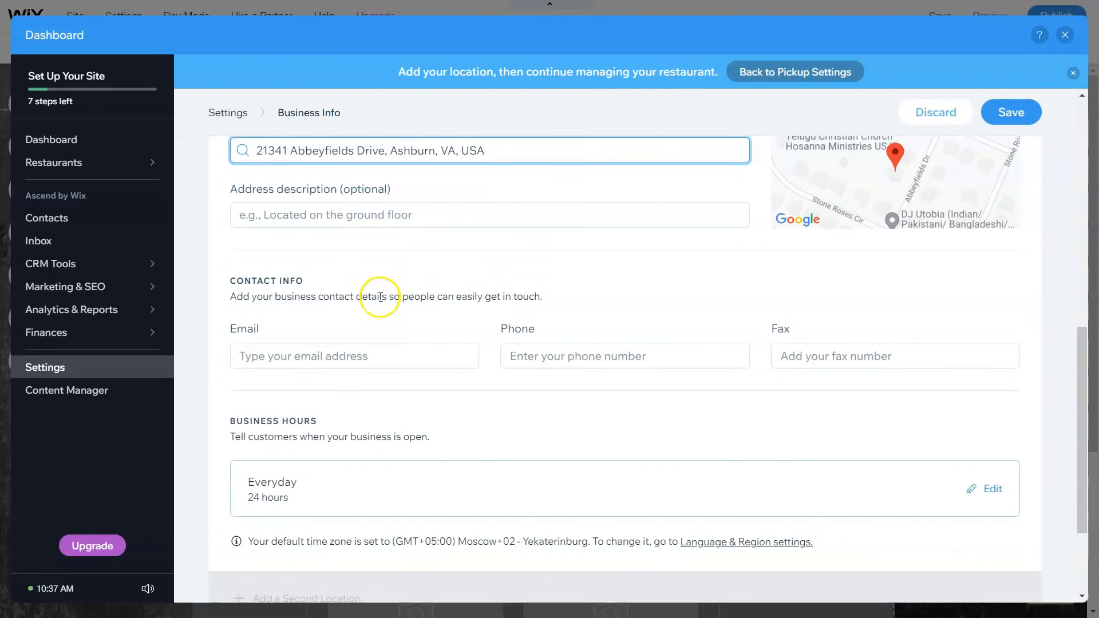
# Step: Fill in the business contact e-mail and phone number
pyautogui.click(357, 357)
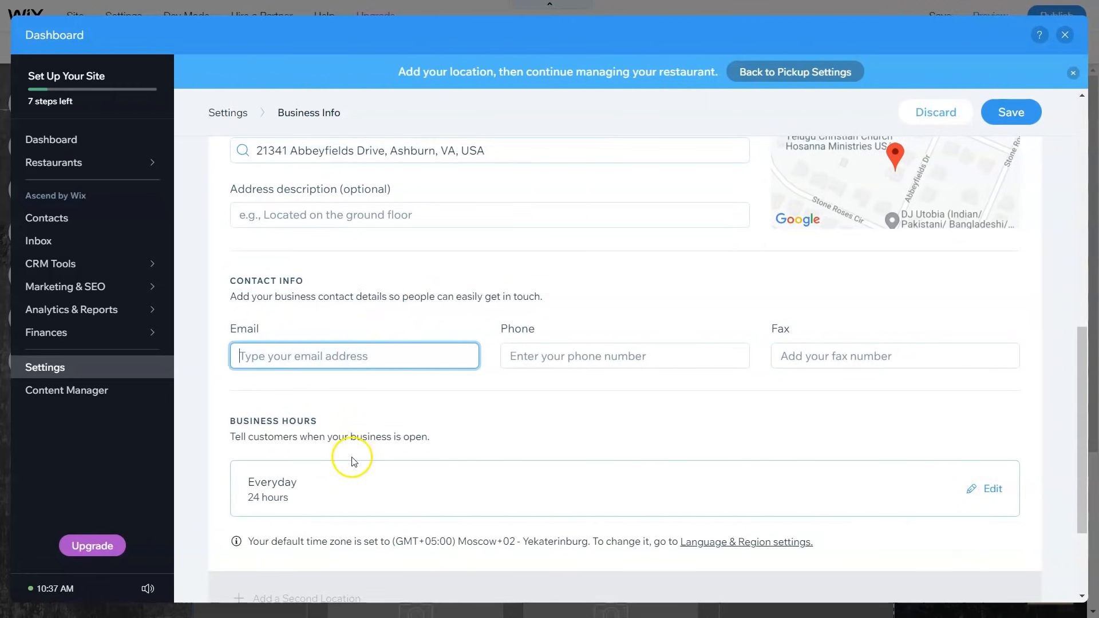
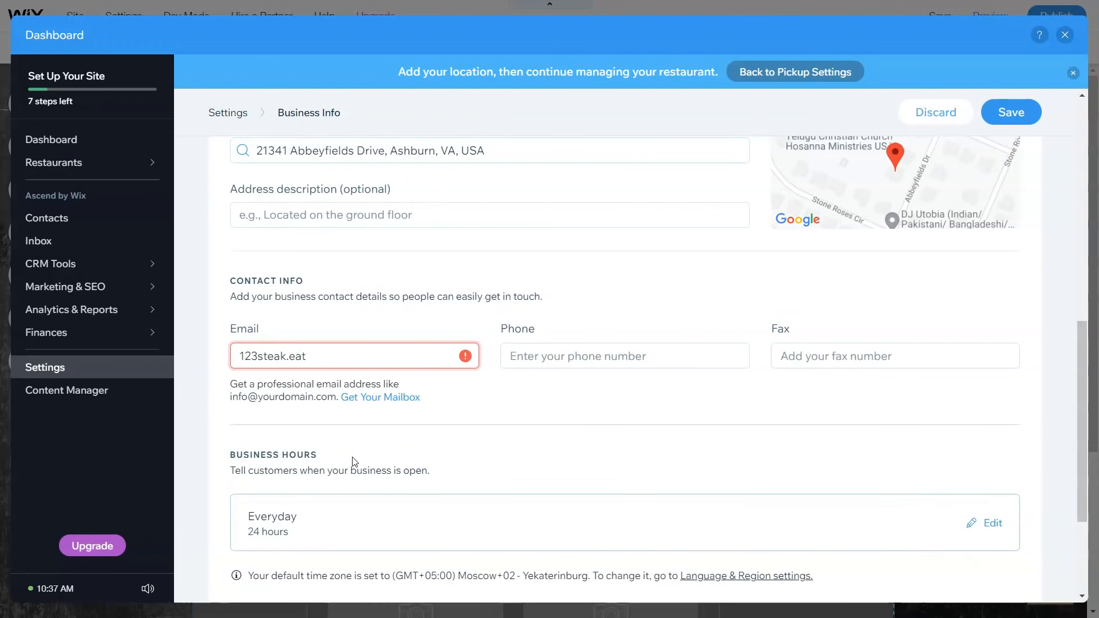
pyautogui.press('Tab')
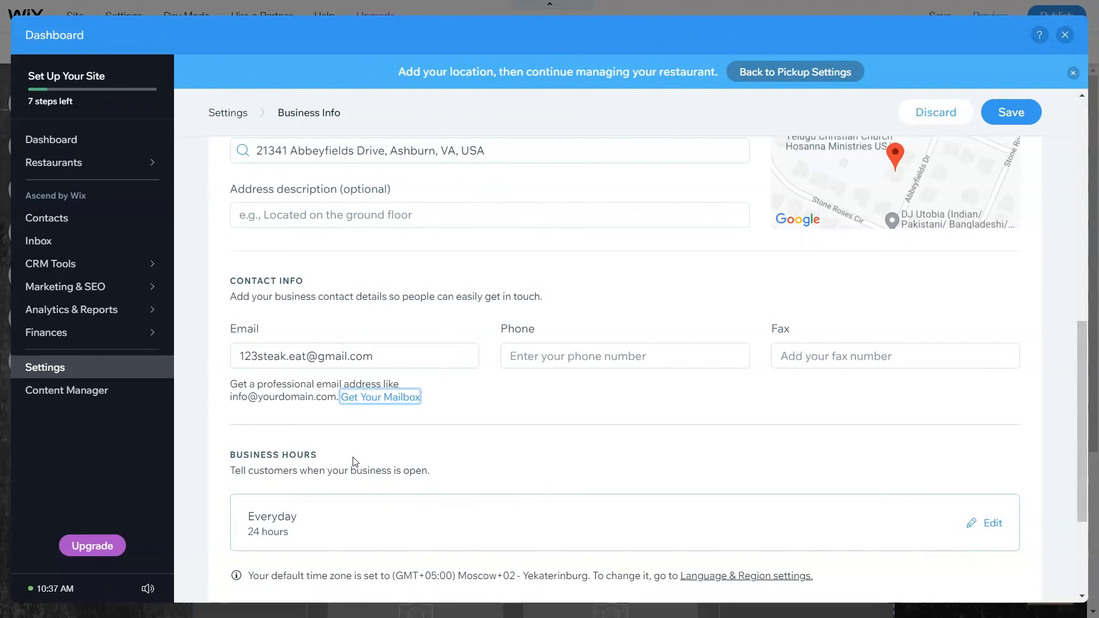
pyautogui.click(506, 355)
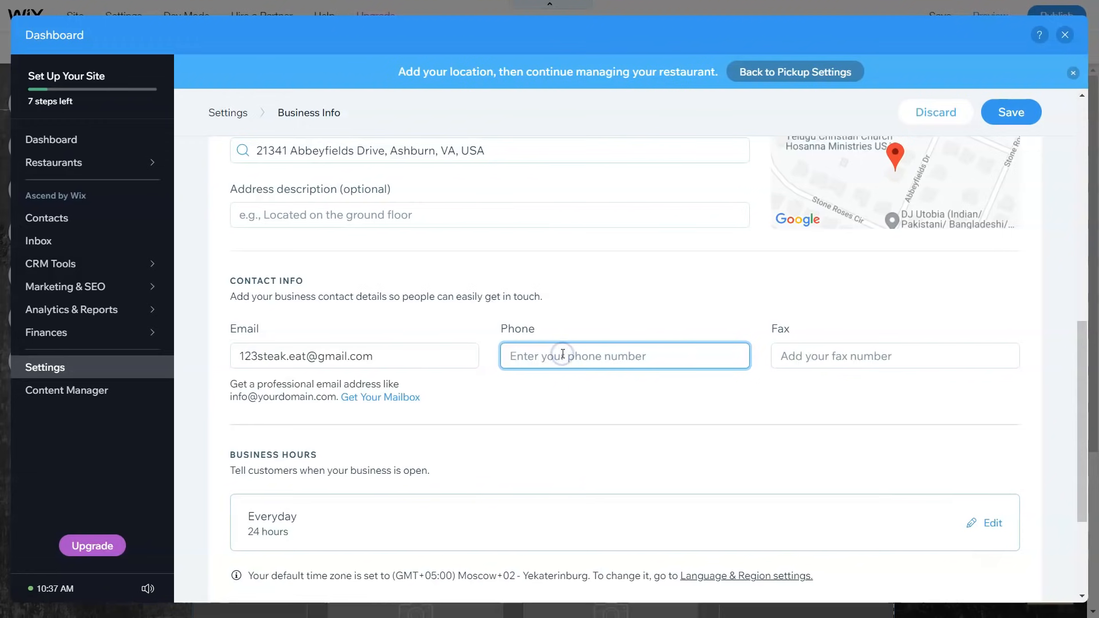
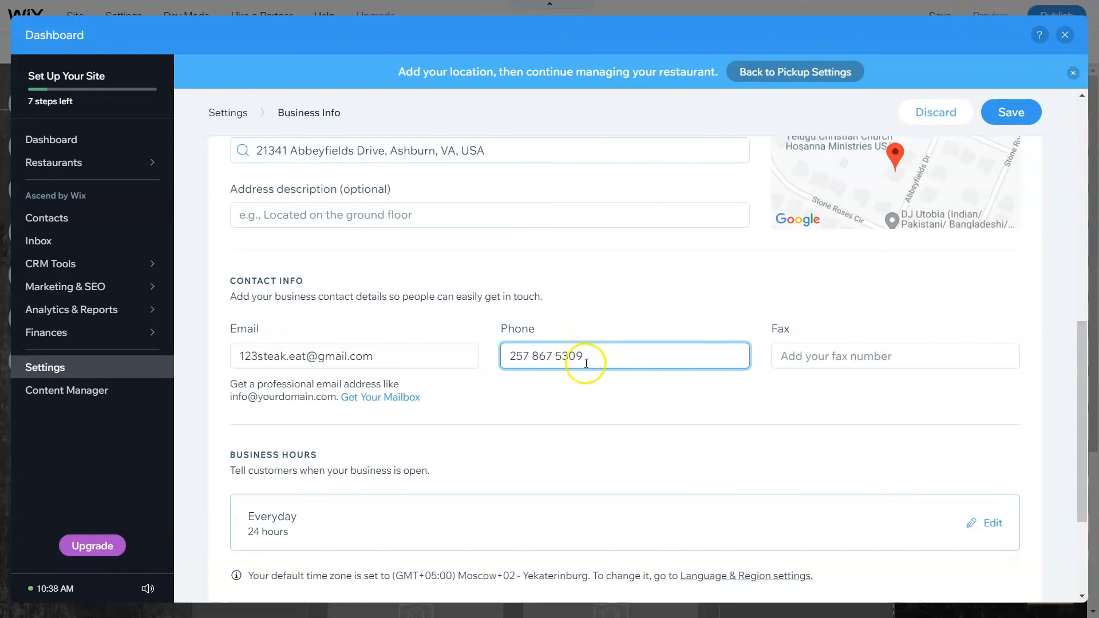
pyautogui.scroll(-3, 335, 456)
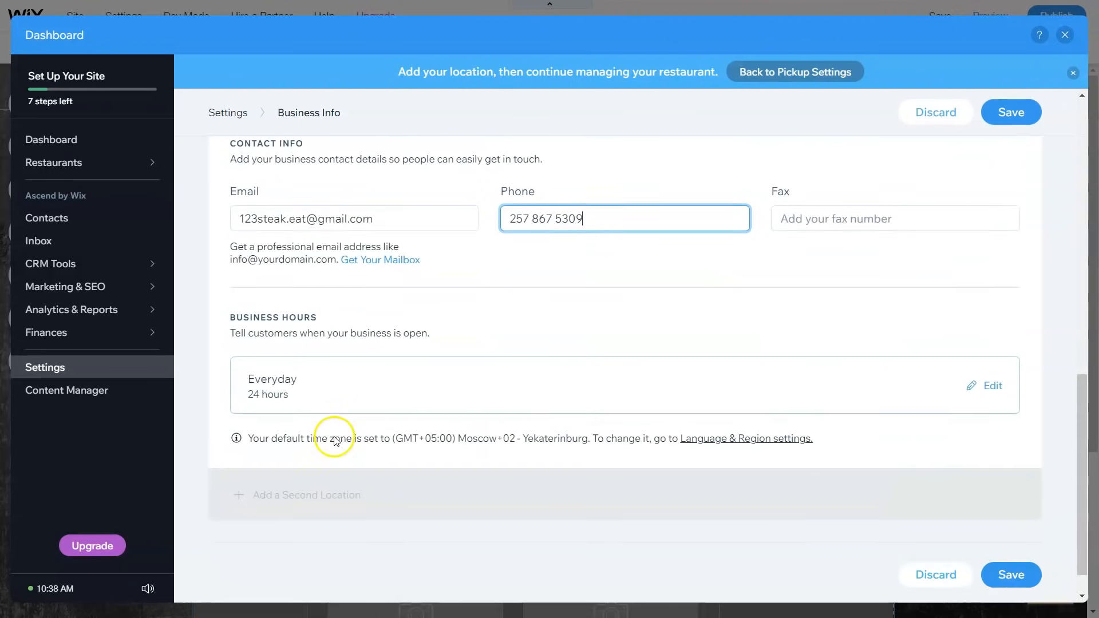
pyautogui.click(989, 387)
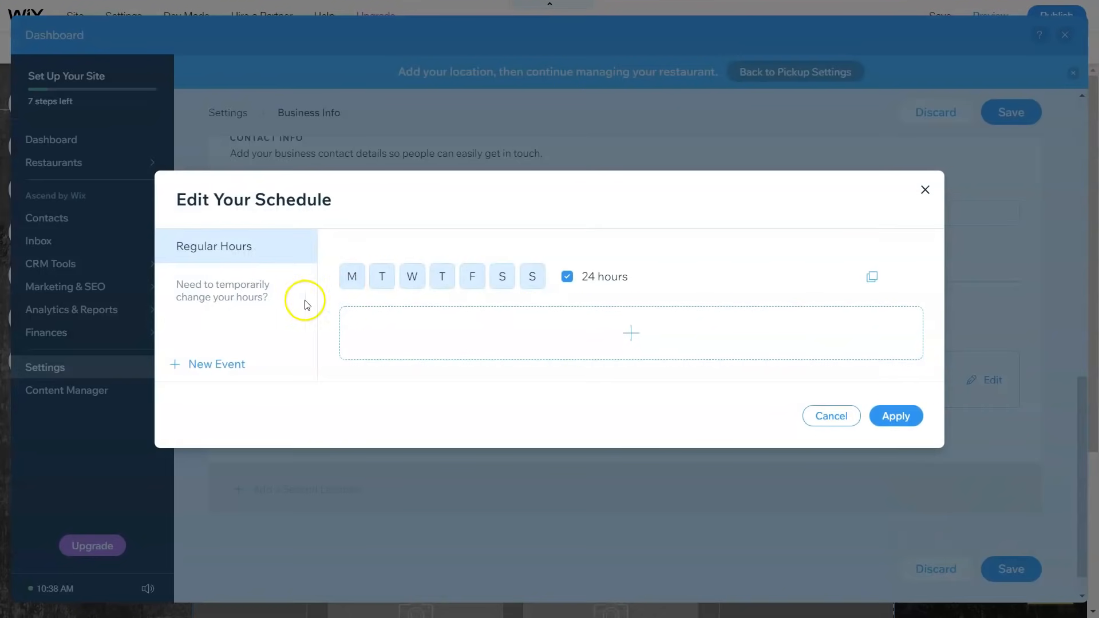
# Step: Set the open days to Tuesday and Thursday through Sunday, dropping Monday and Wednesday
pyautogui.click(368, 279)
pyautogui.click(352, 277)
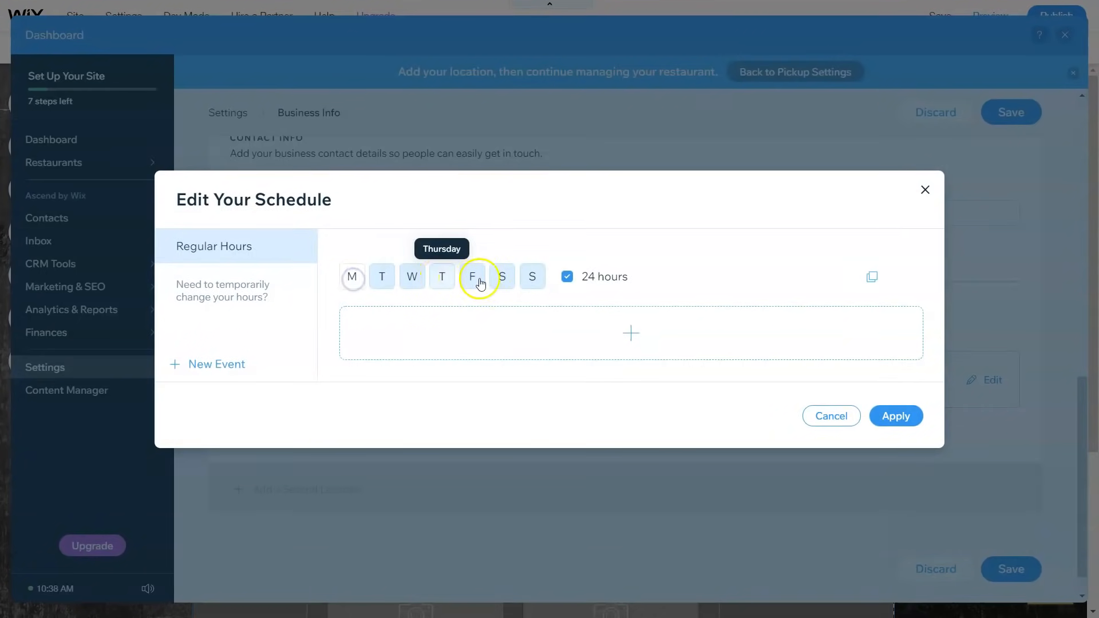
pyautogui.click(538, 278)
pyautogui.click(356, 280)
pyautogui.click(512, 282)
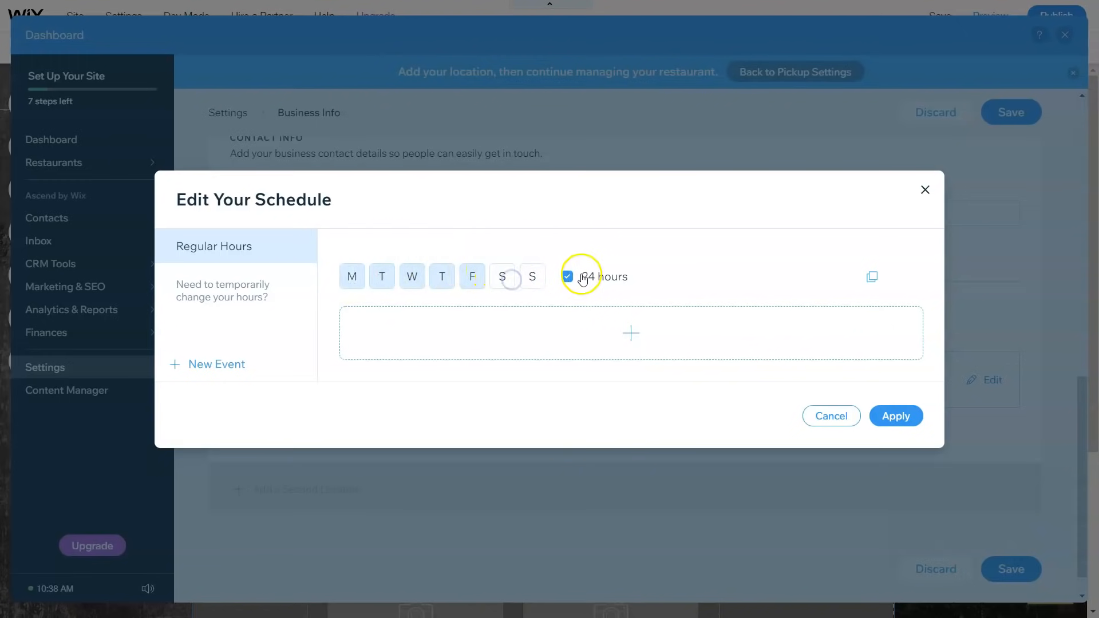
pyautogui.click(534, 276)
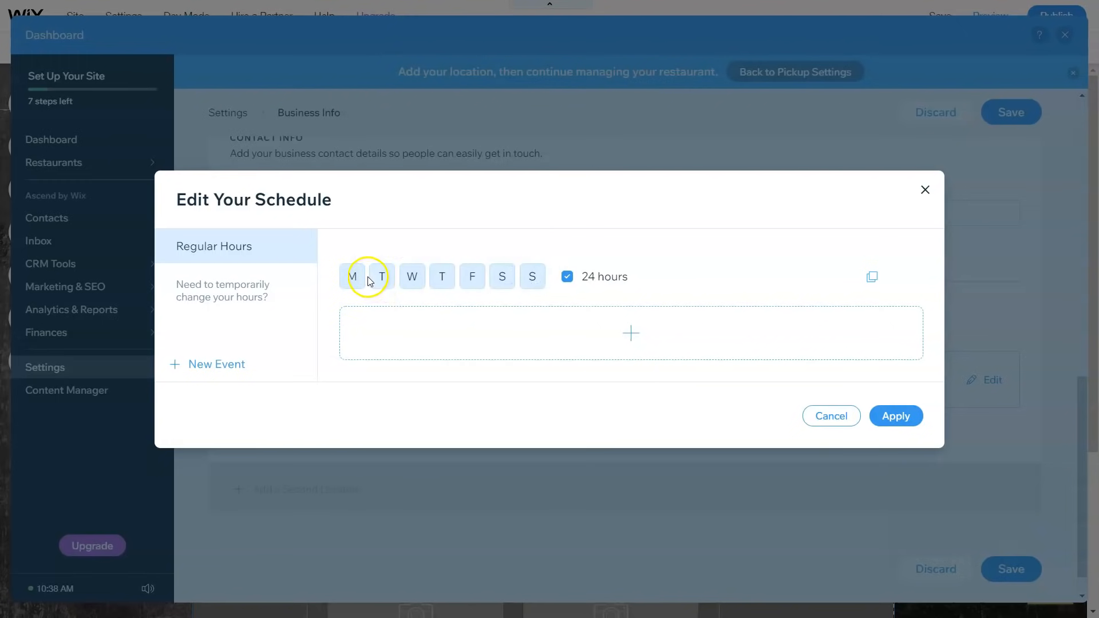
pyautogui.click(351, 281)
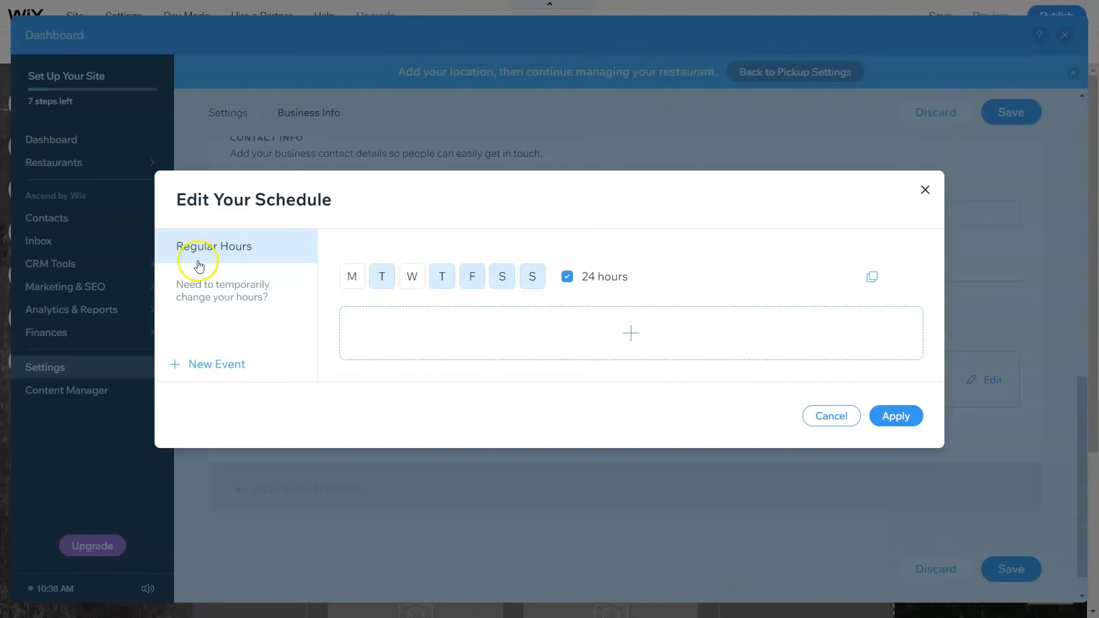
# Step: Turn off 24-hour opening and apply business hours of 8:00 to 10:00
pyautogui.click(565, 277)
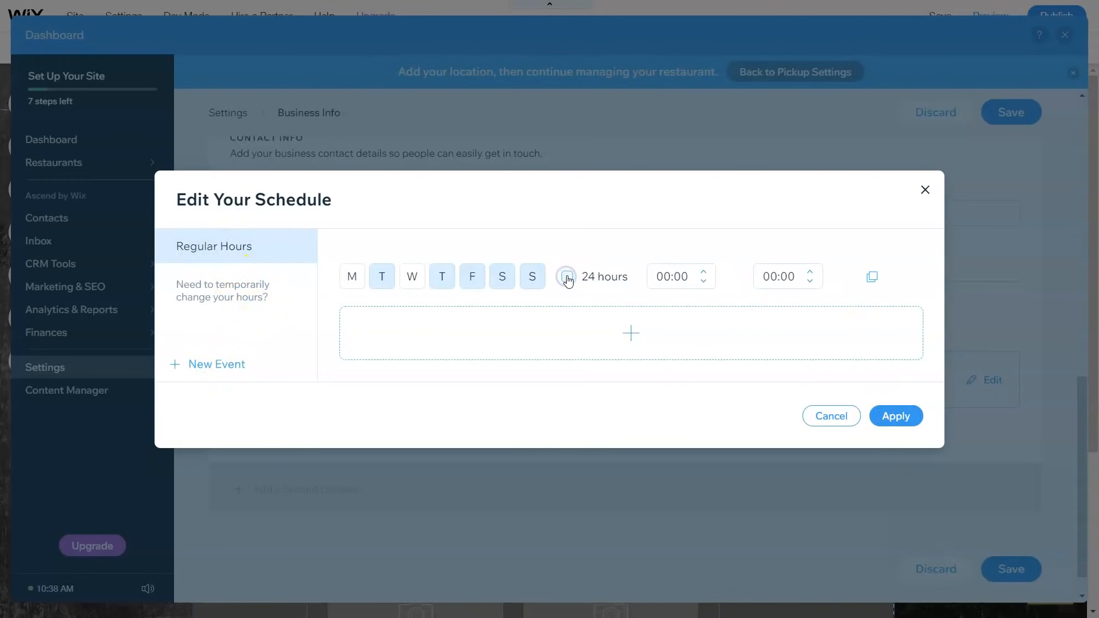
pyautogui.doubleClick(690, 280)
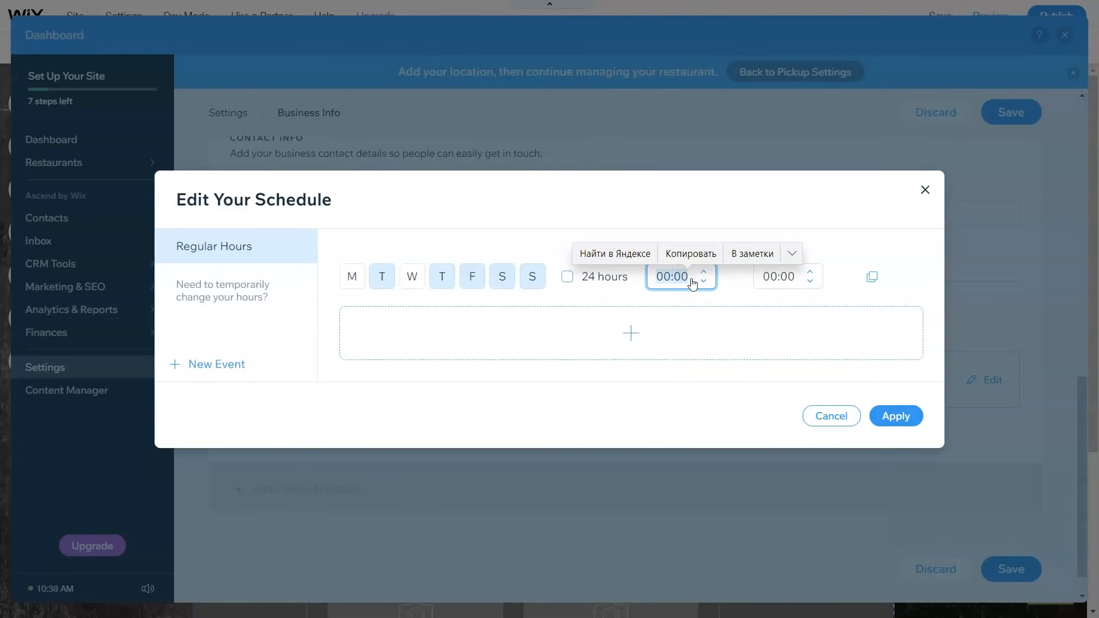
pyautogui.write('8')
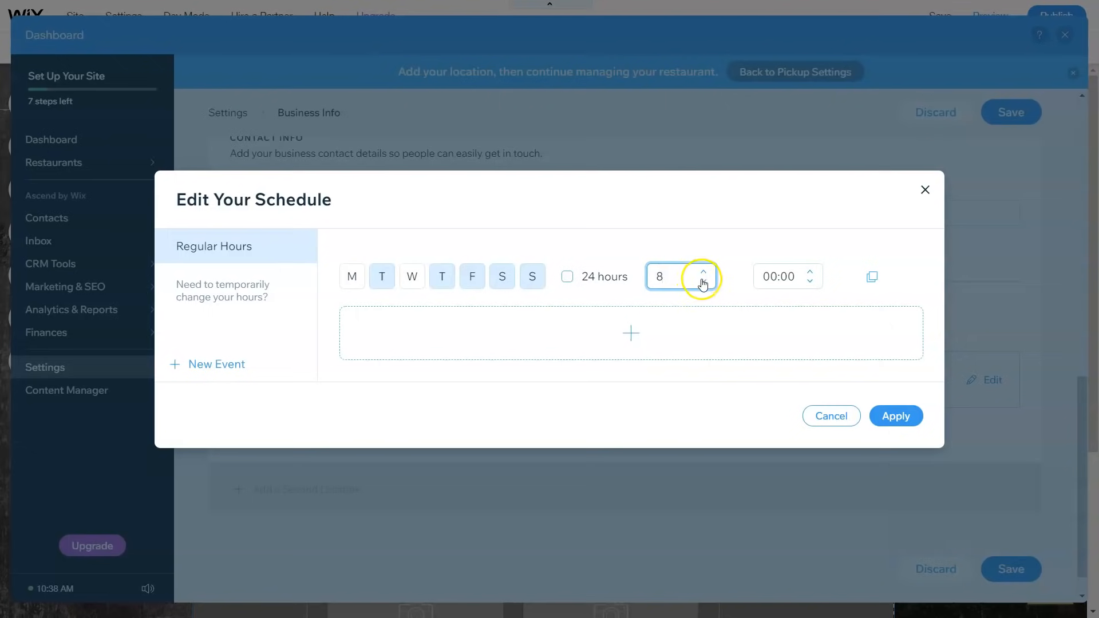
pyautogui.click(711, 309)
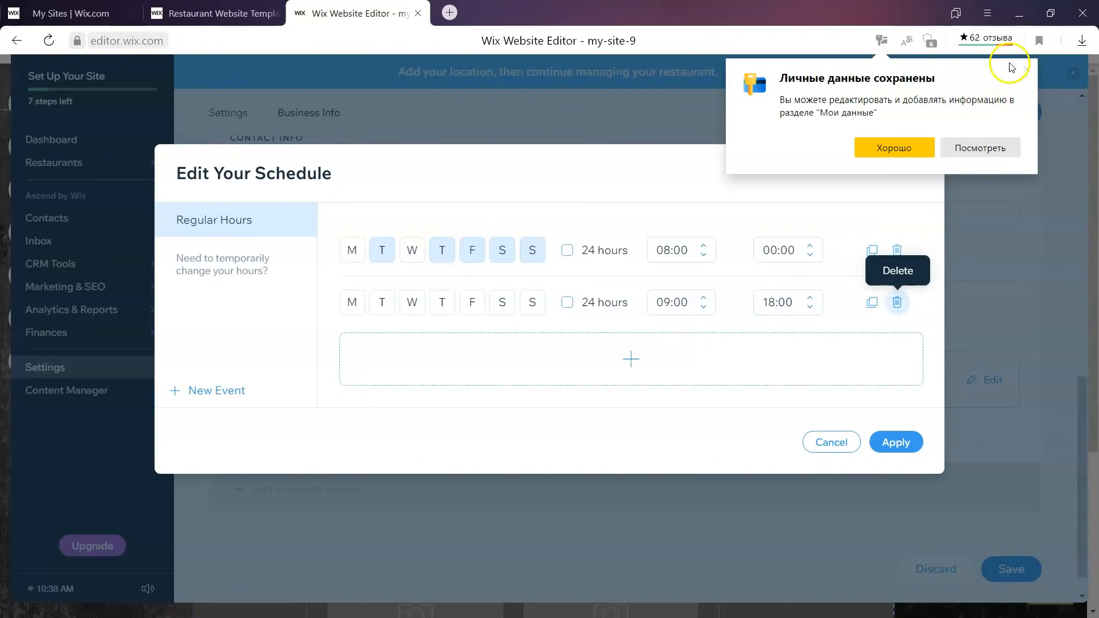
pyautogui.click(1029, 71)
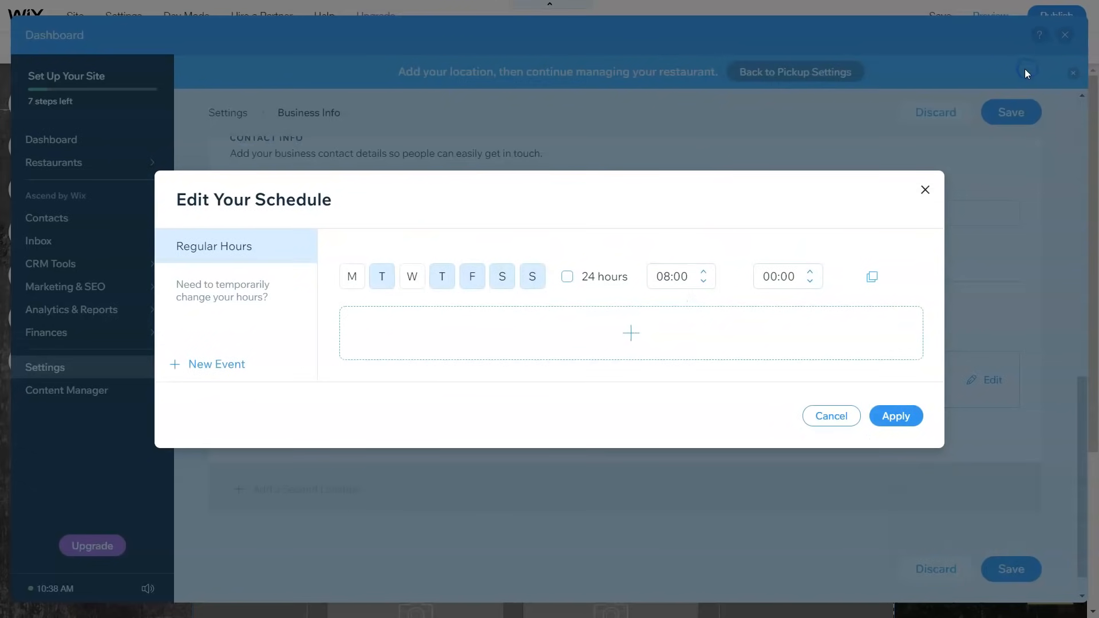
pyautogui.doubleClick(797, 279)
pyautogui.click(807, 286)
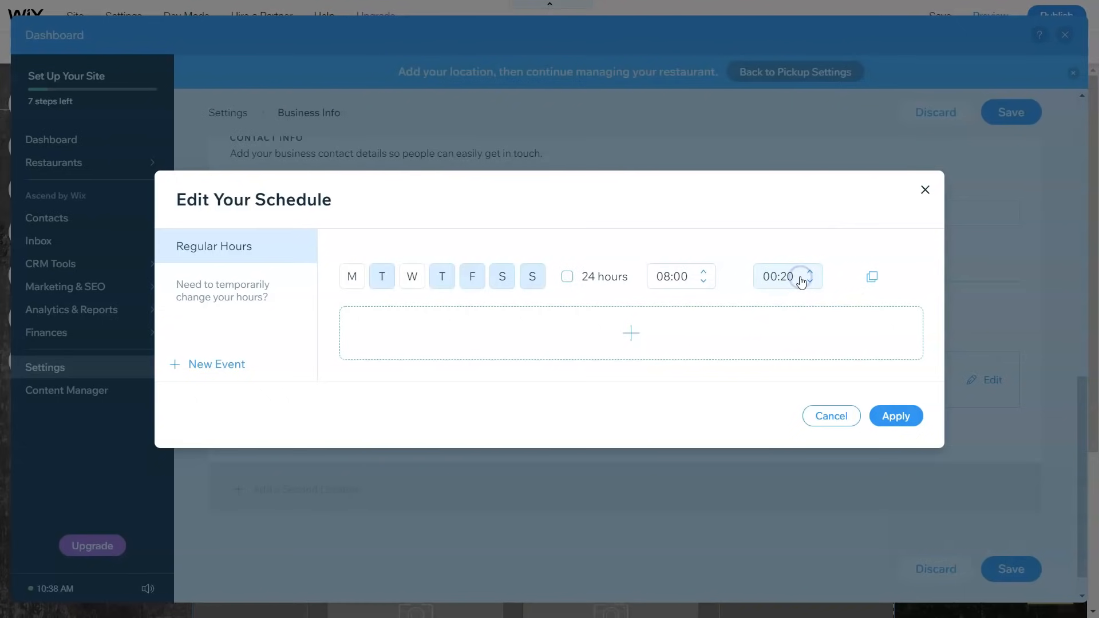
pyautogui.doubleClick(779, 273)
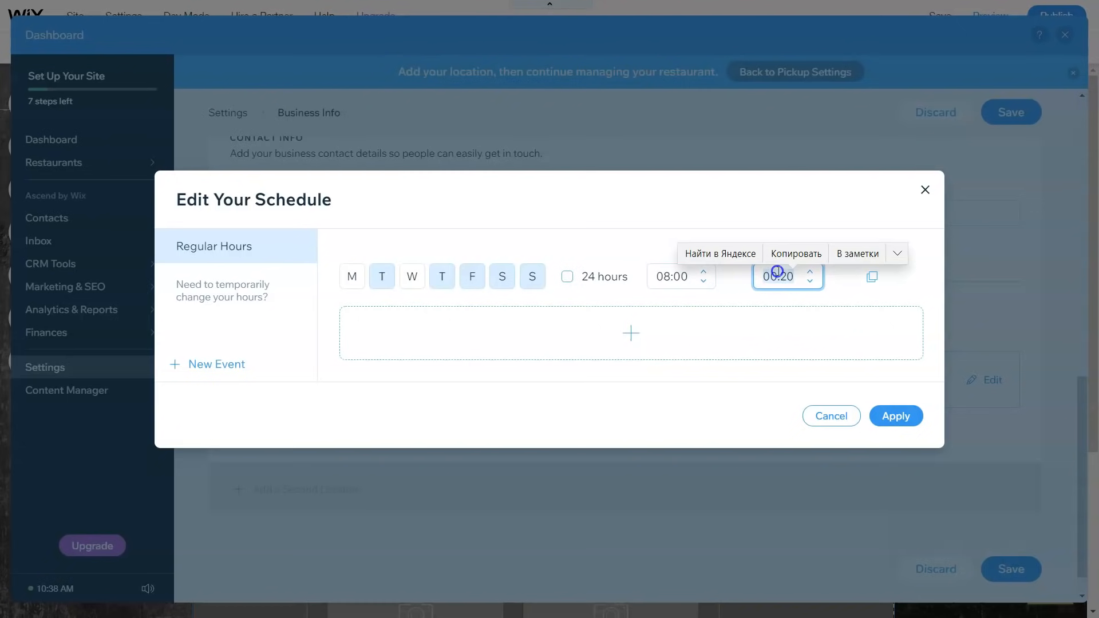
pyautogui.write('10')
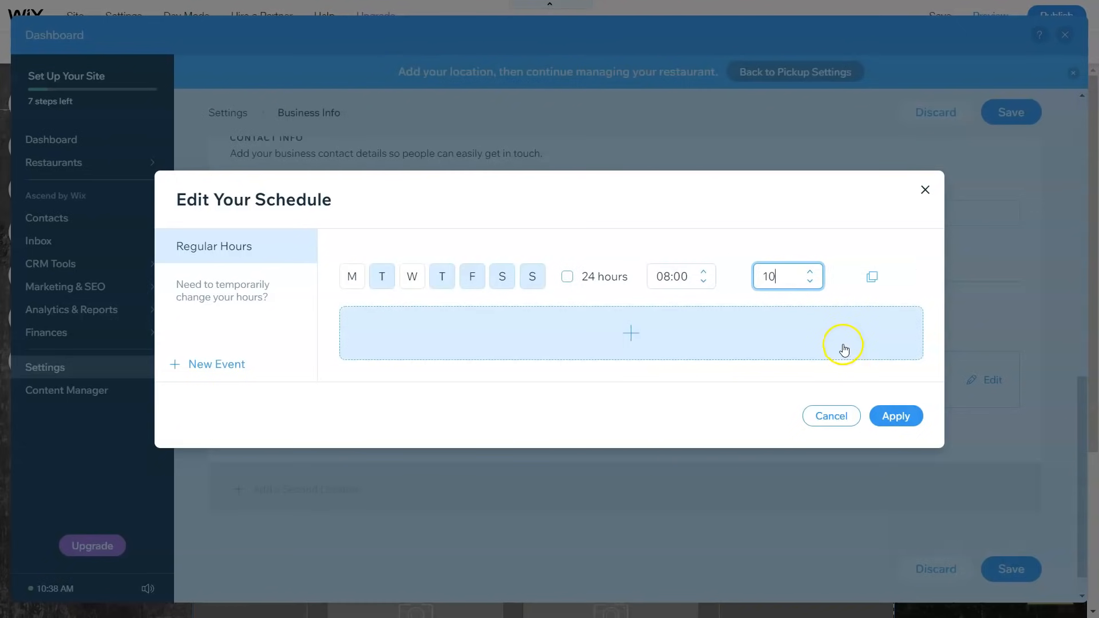
pyautogui.click(842, 285)
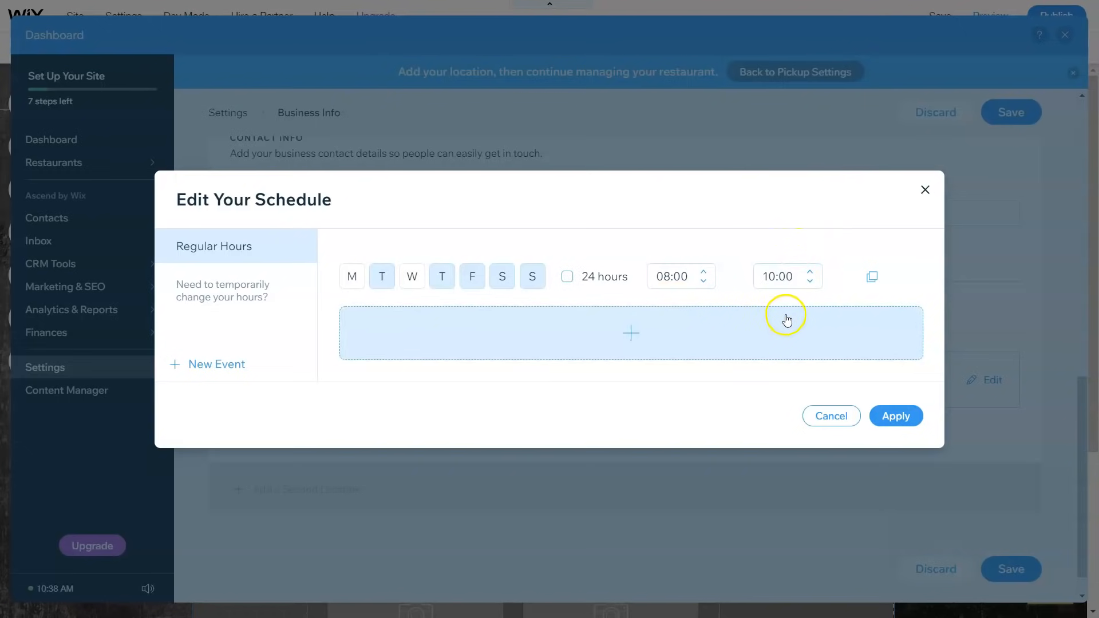
pyautogui.click(905, 416)
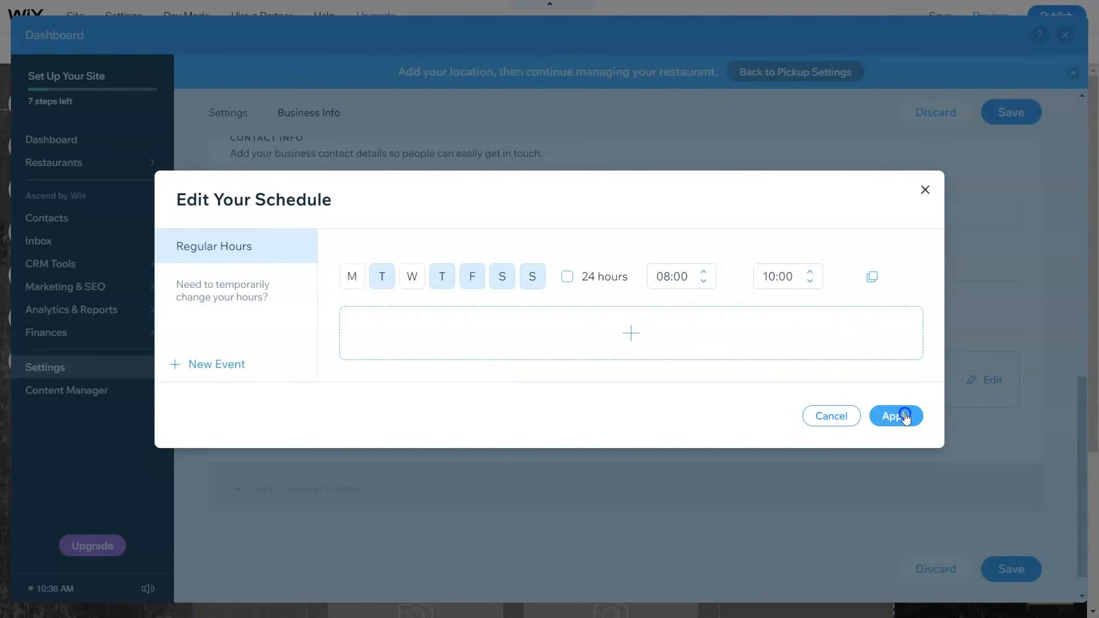
# Step: Save the updated business info
pyautogui.scroll(-1, 789, 302)
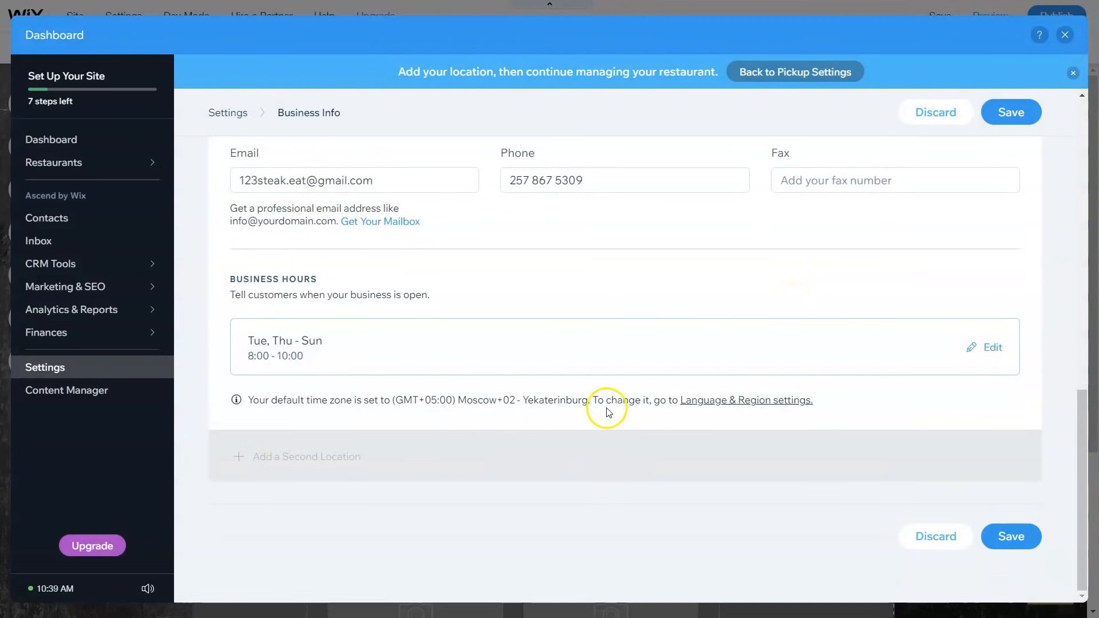
pyautogui.scroll(6, 667, 355)
pyautogui.scroll(-7, 684, 352)
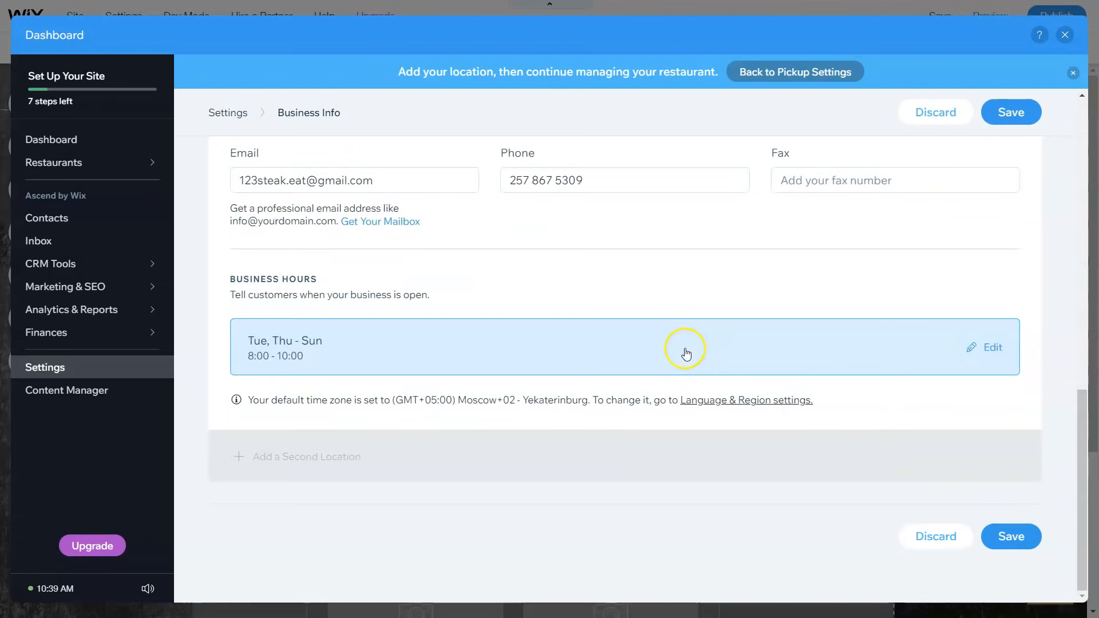
pyautogui.click(691, 367)
pyautogui.click(1007, 111)
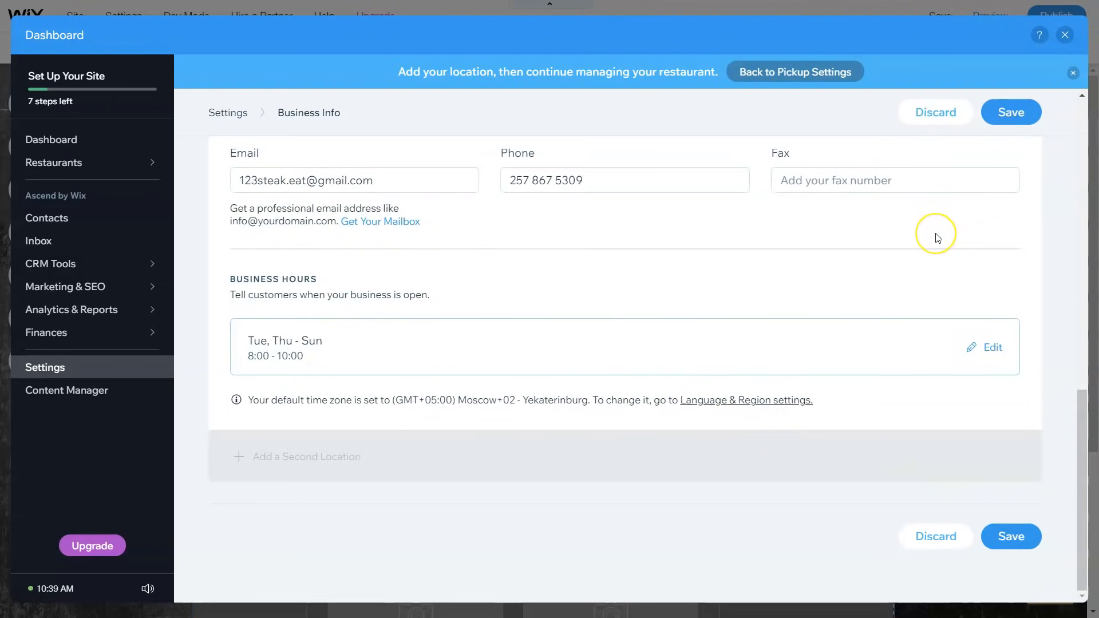
# Step: Choose Add a Dish in the next-step popup to reach the Restaurants Menus page
pyautogui.scroll(2, 938, 238)
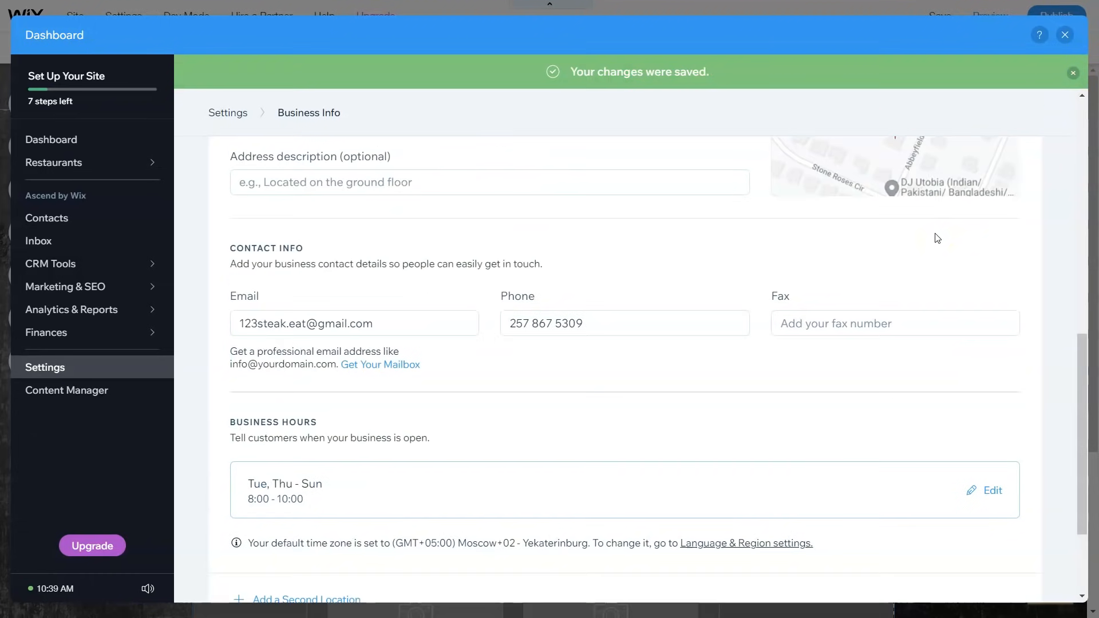
pyautogui.scroll(3, 928, 241)
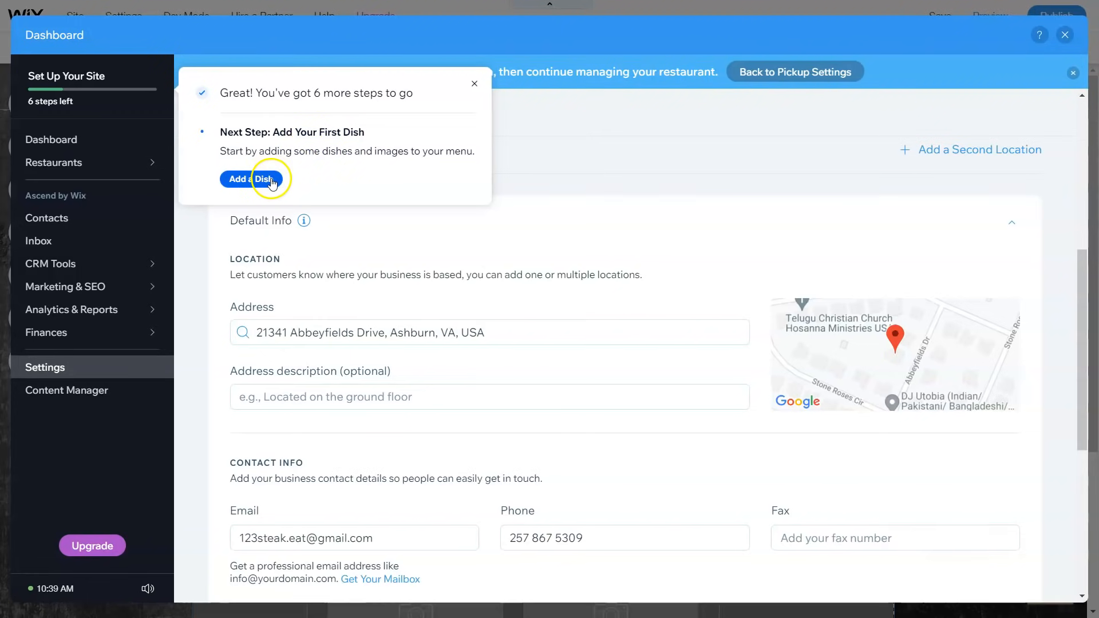
pyautogui.click(284, 194)
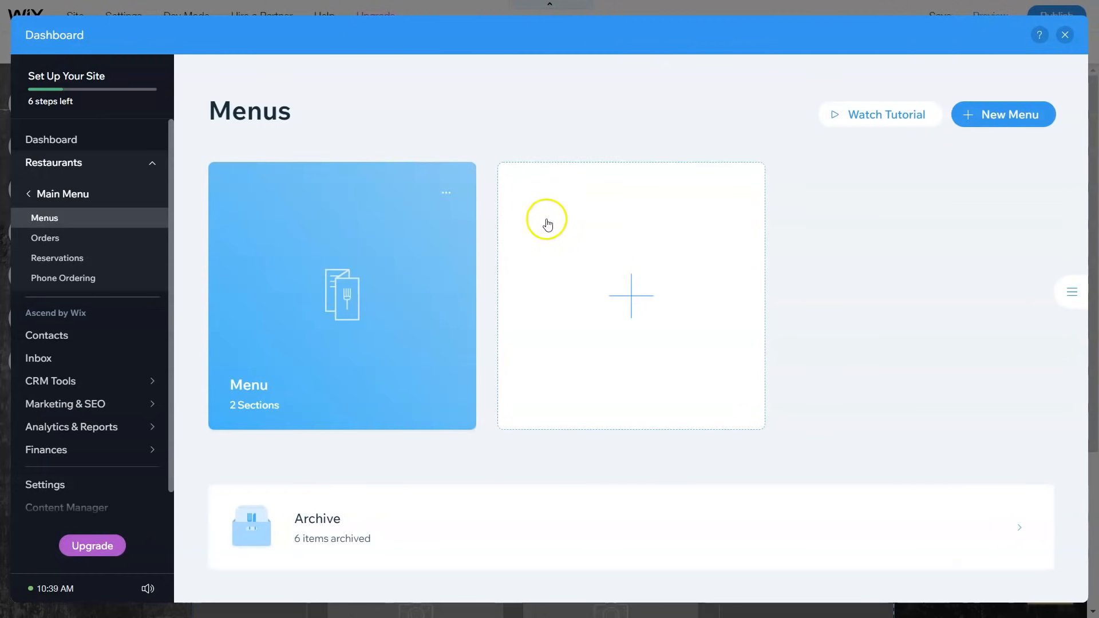
# Step: Dismiss the Menu card's more-actions list and open the Menu to see its Steak and Side Dishes sections
pyautogui.moveTo(390, 265)
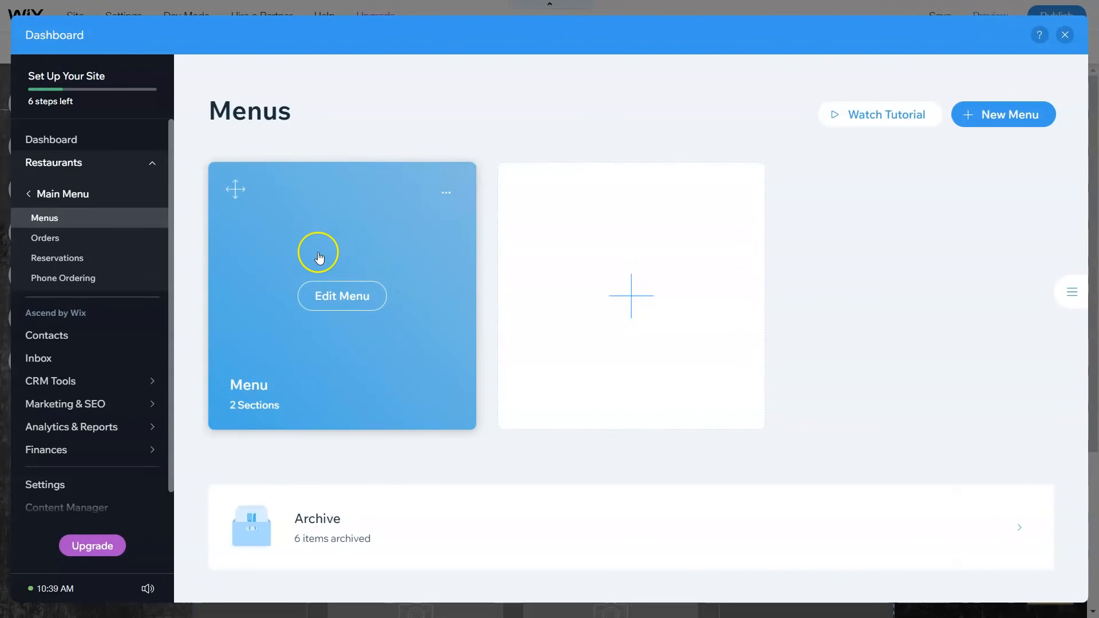
pyautogui.click(446, 195)
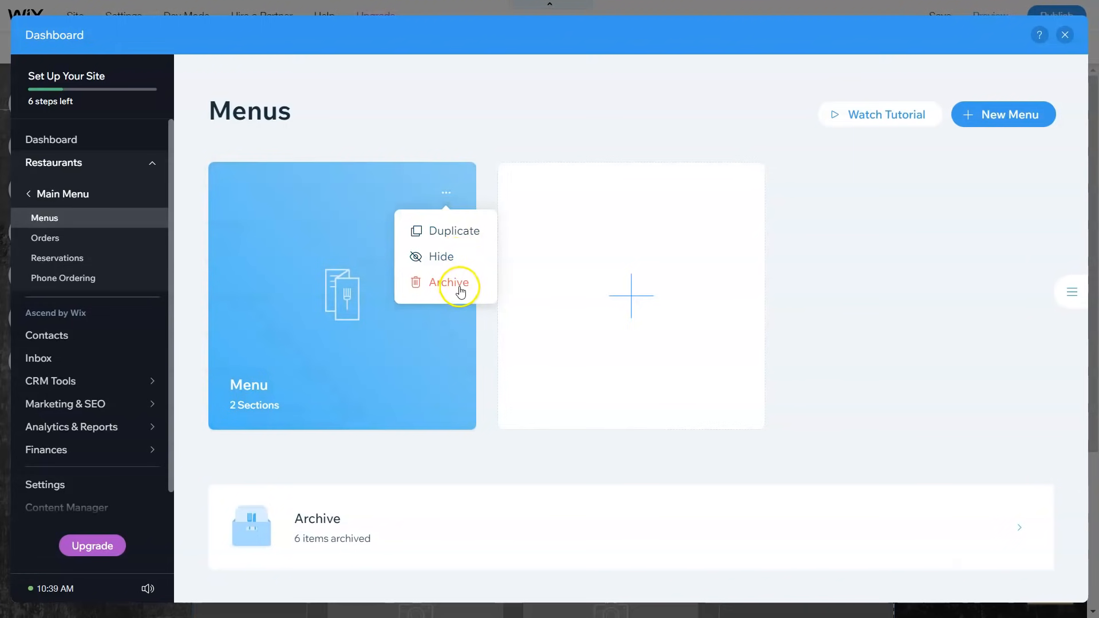
pyautogui.click(595, 103)
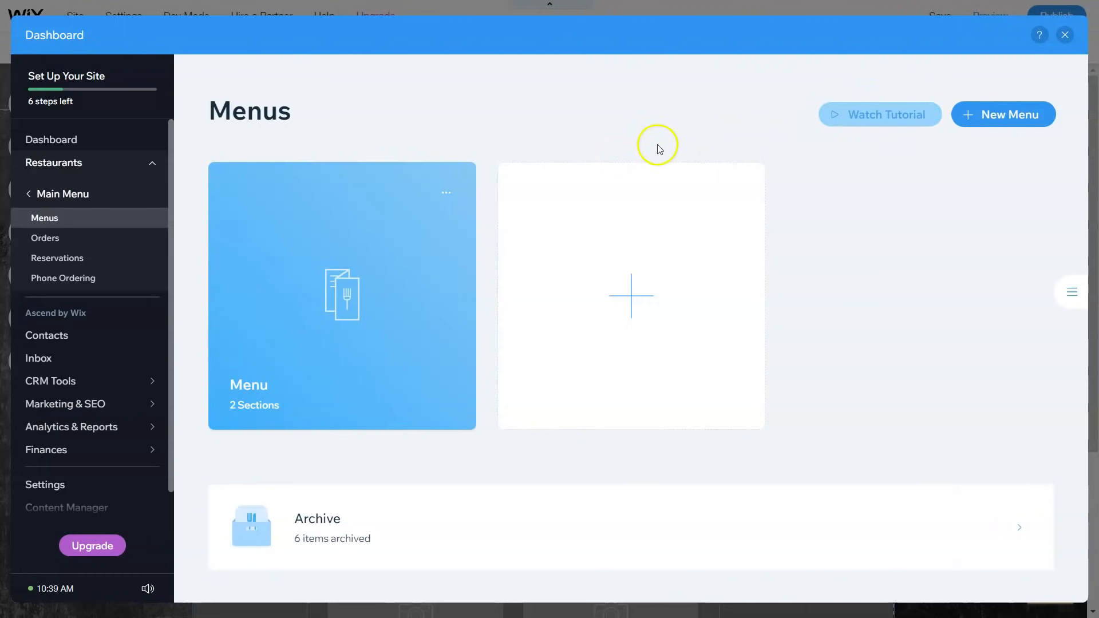
pyautogui.moveTo(314, 264)
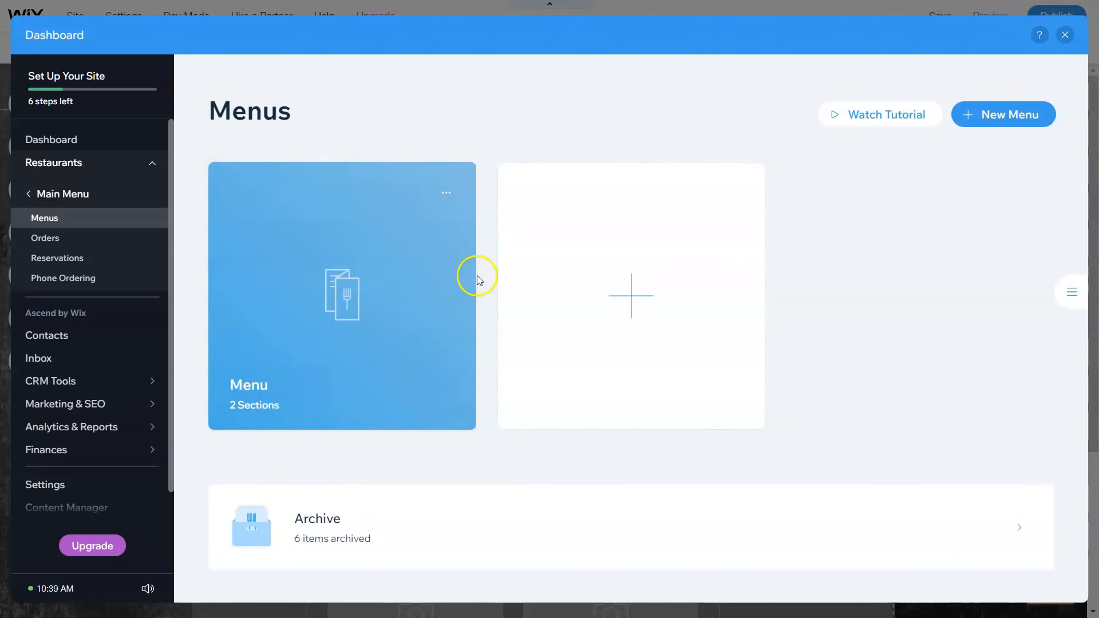
pyautogui.click(367, 293)
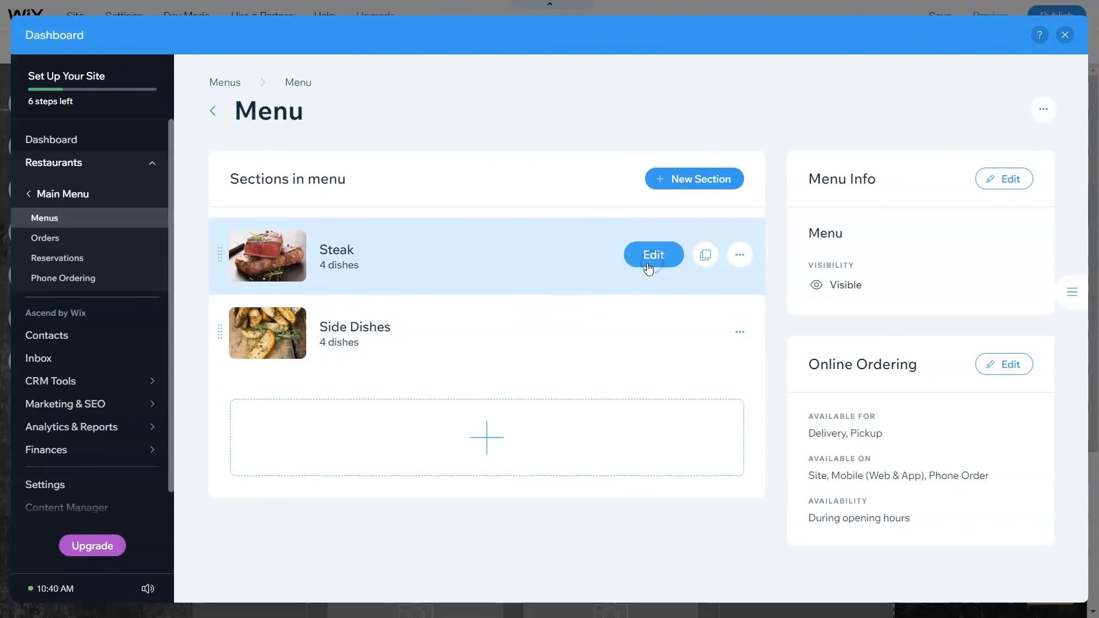
# Step: Open the Center-Cut Filet Mignon dish in the Steak section and start editing its Dish Info
pyautogui.click(648, 268)
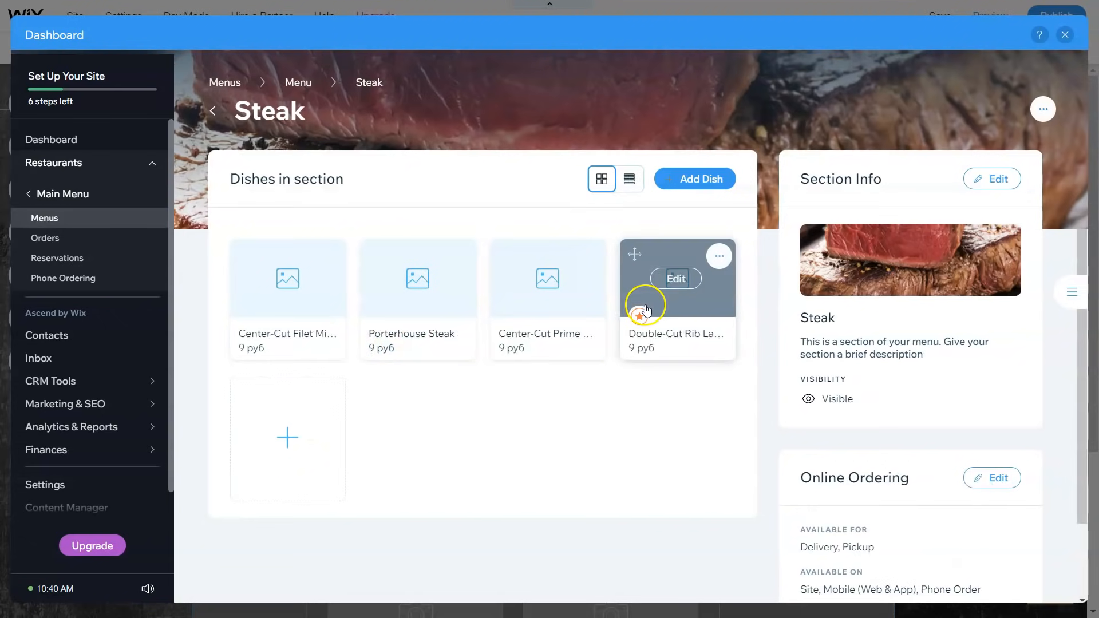
pyautogui.scroll(-1, 515, 375)
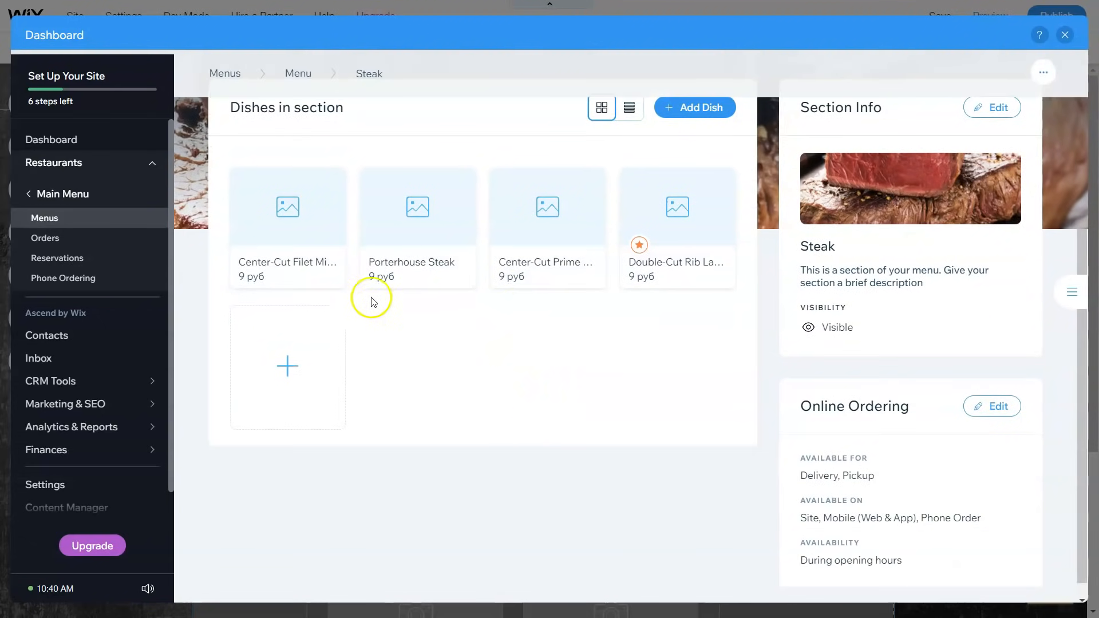
pyautogui.moveTo(337, 318)
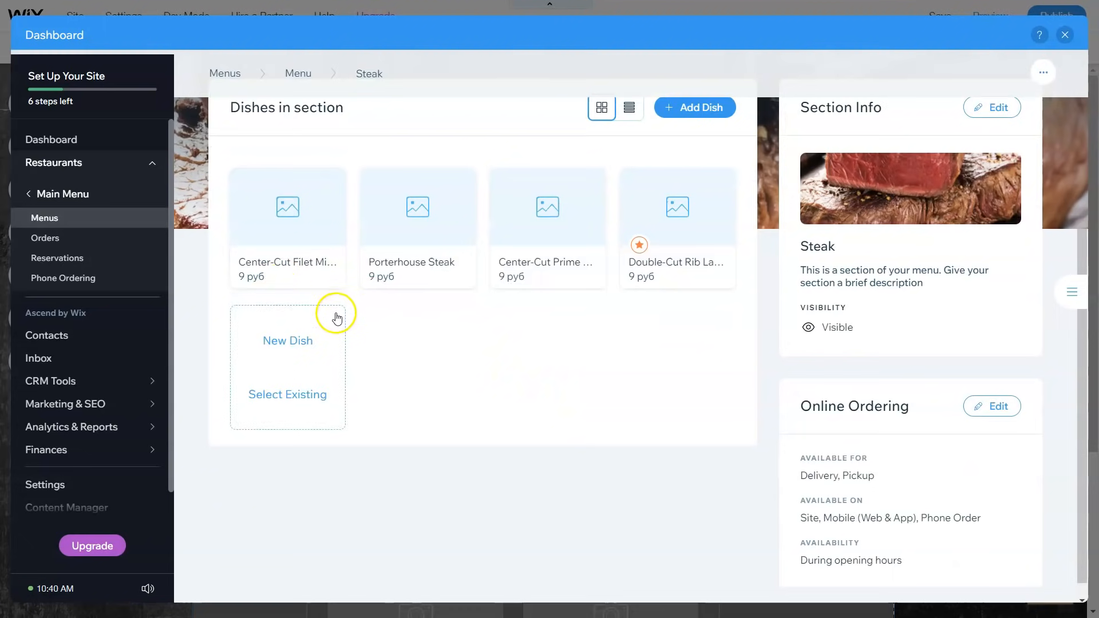
pyautogui.scroll(1, 337, 314)
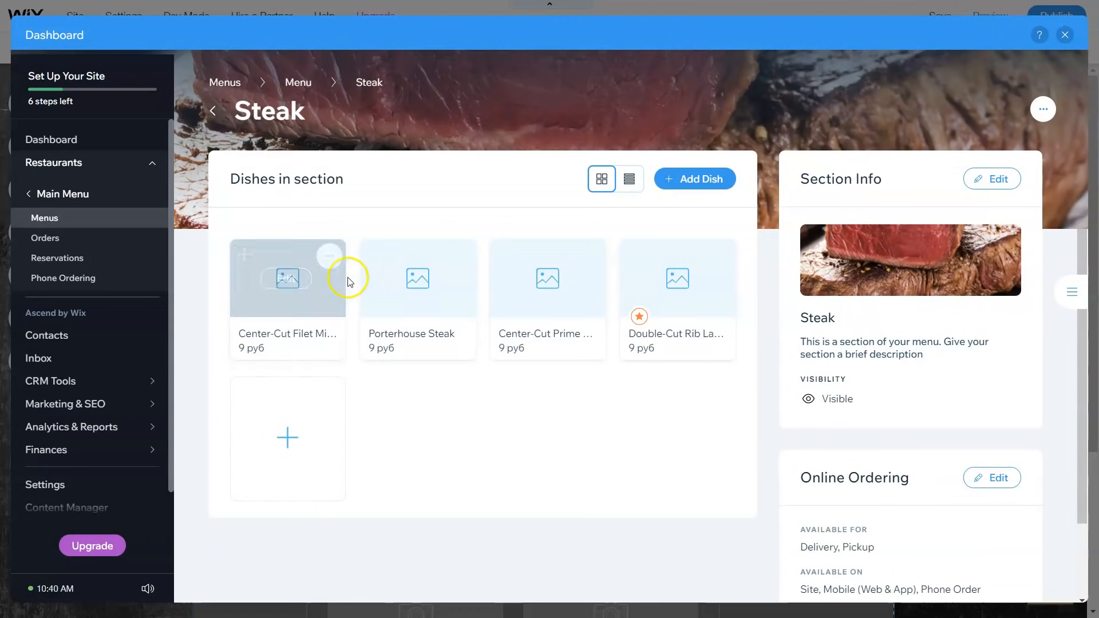
pyautogui.click(308, 284)
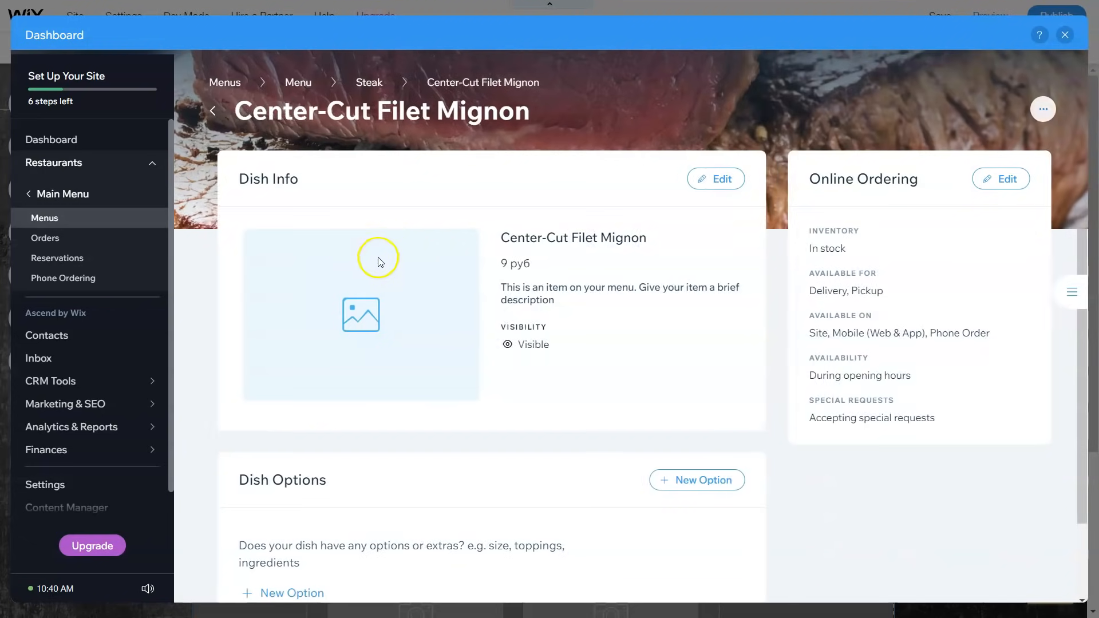
pyautogui.scroll(-1, 518, 274)
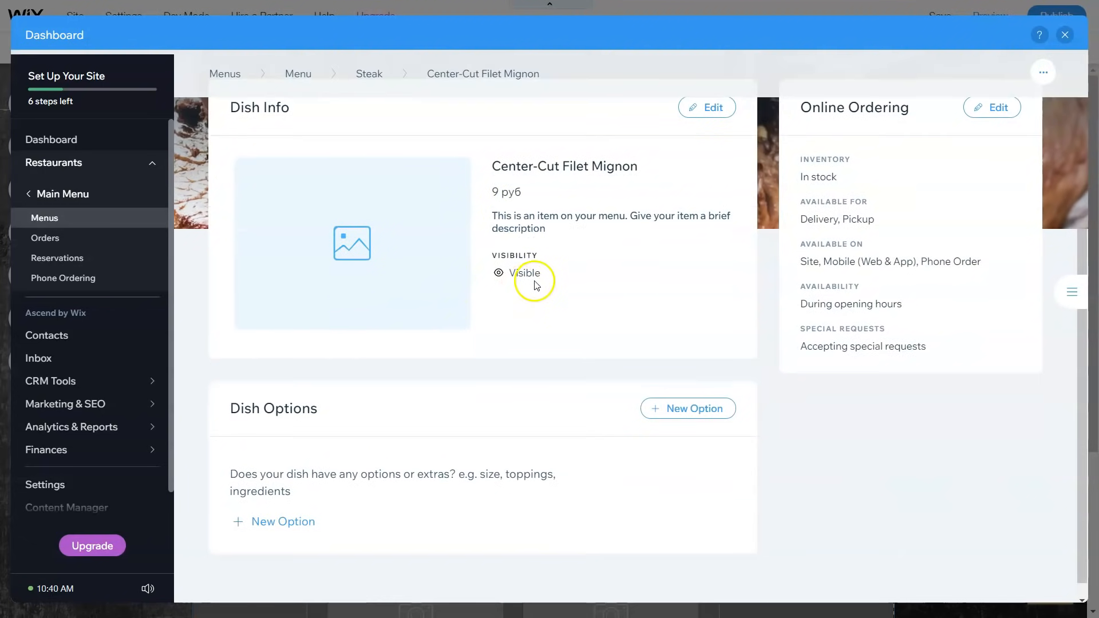
pyautogui.click(598, 234)
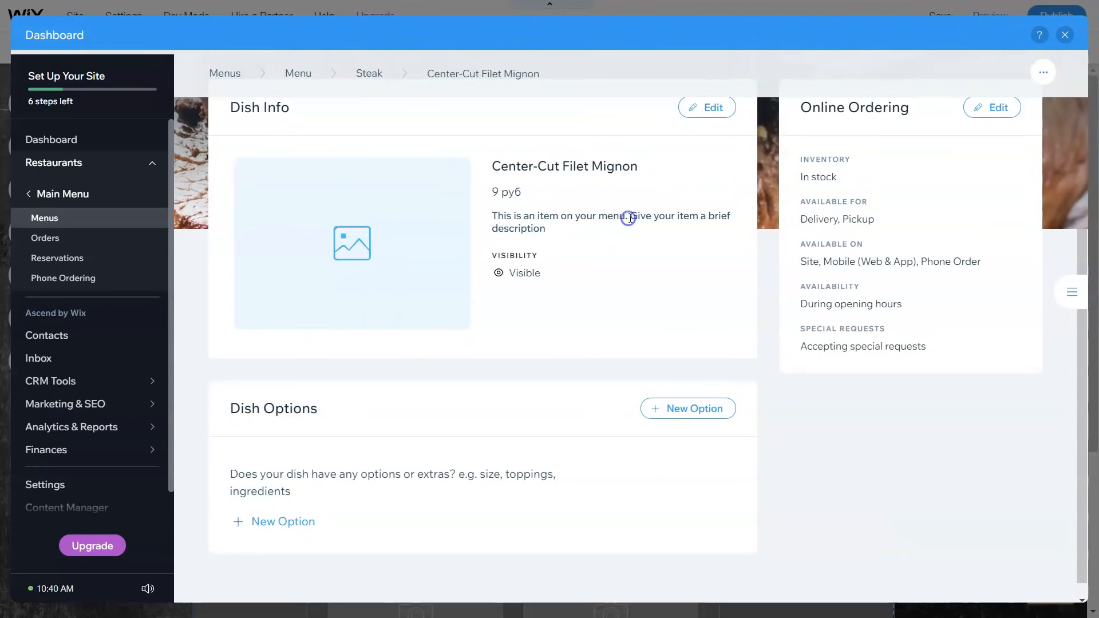
pyautogui.click(702, 108)
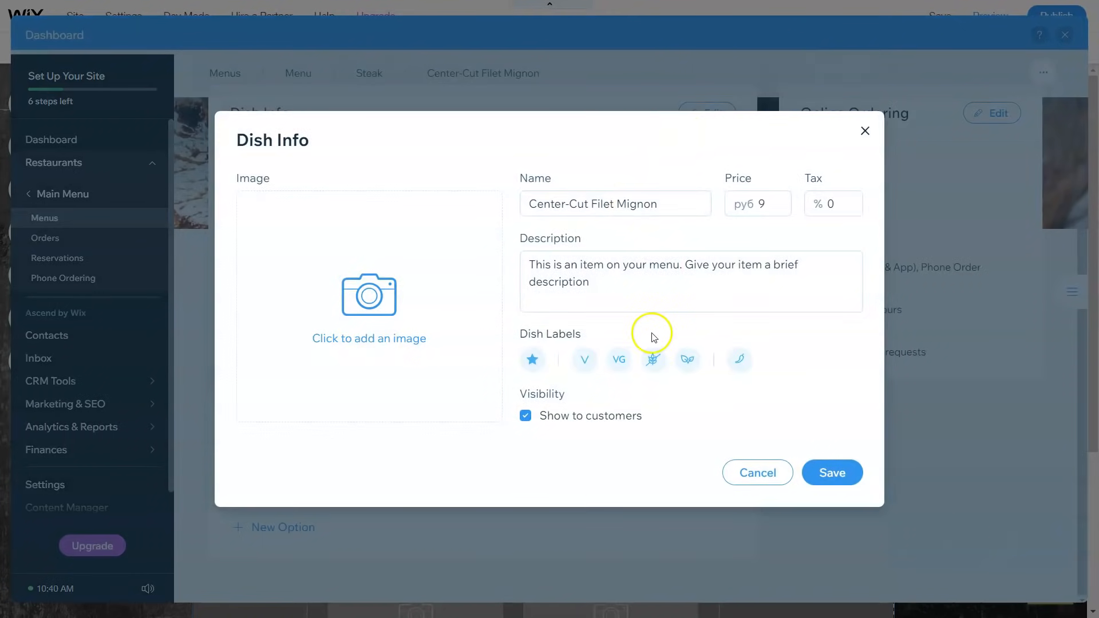
# Step: Give the dish Special, Gluten Free, Organic and single-chili Spicy labels, then start adding a photo
pyautogui.click(531, 372)
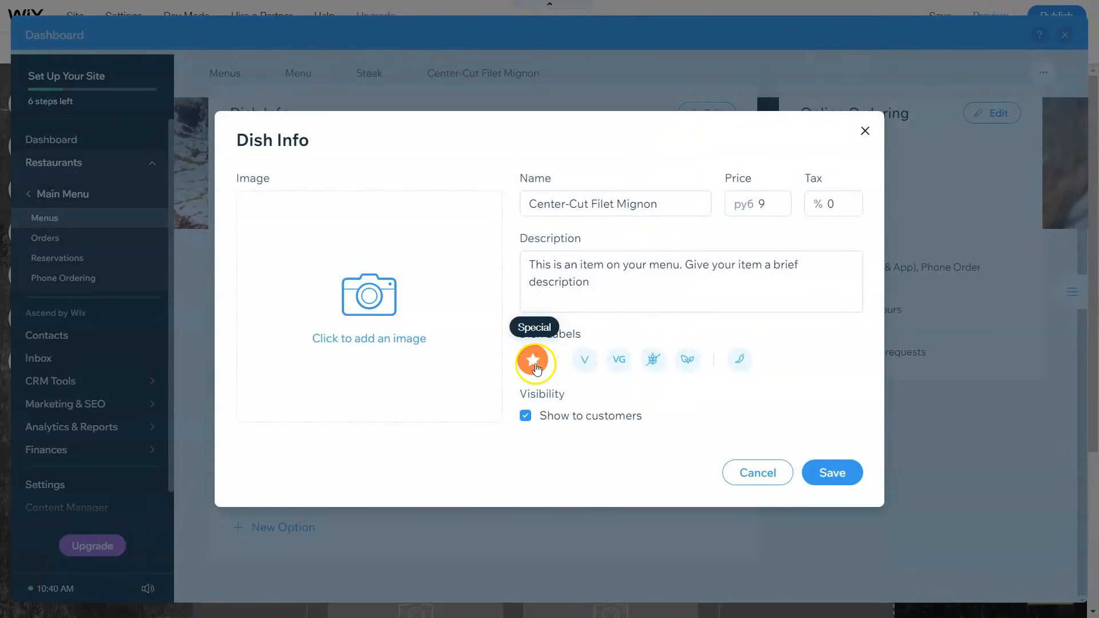
pyautogui.click(535, 369)
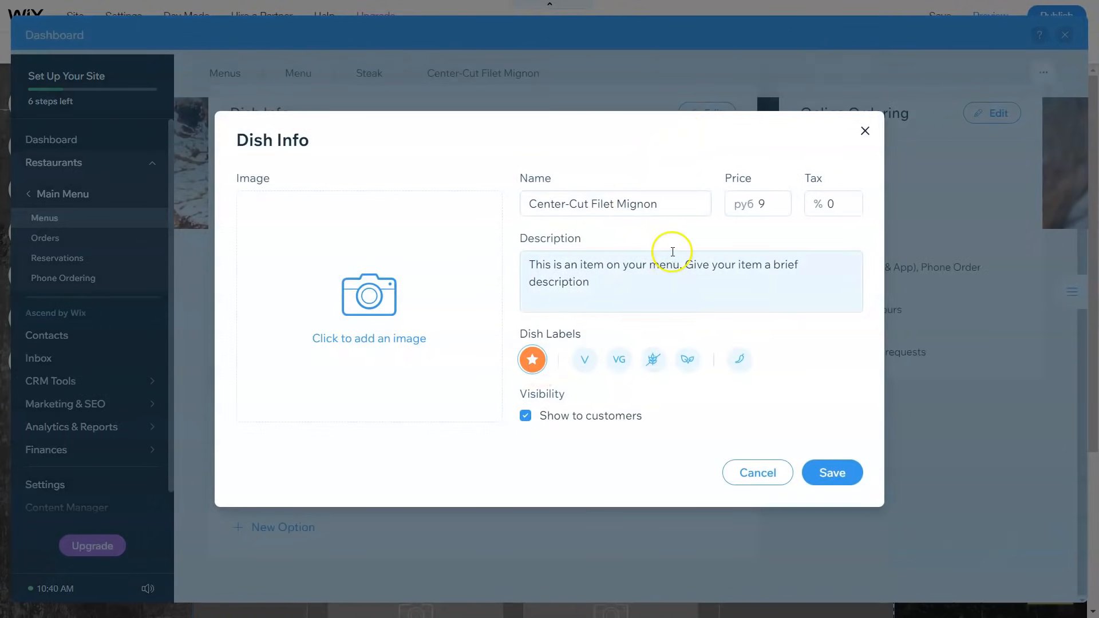
pyautogui.tripleClick(659, 200)
pyautogui.click(641, 248)
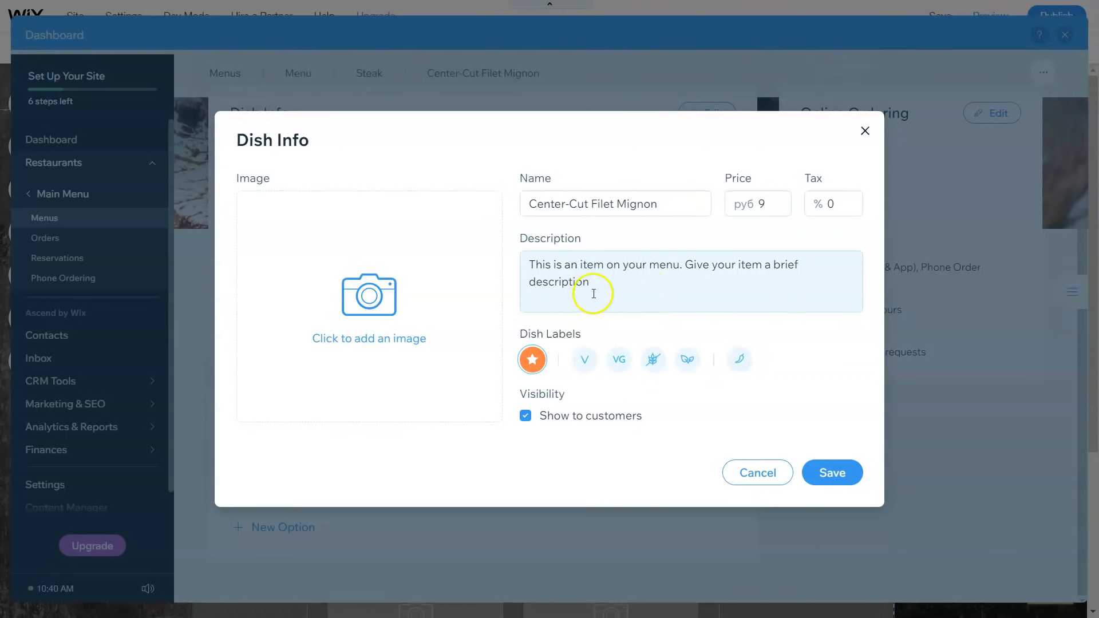
pyautogui.click(664, 369)
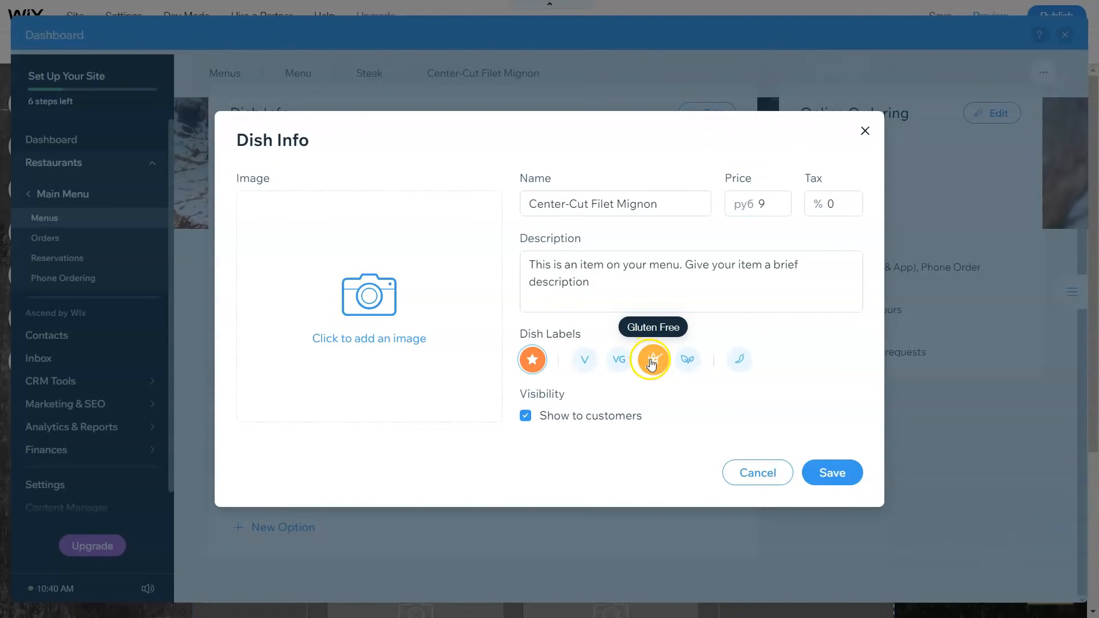
pyautogui.click(697, 361)
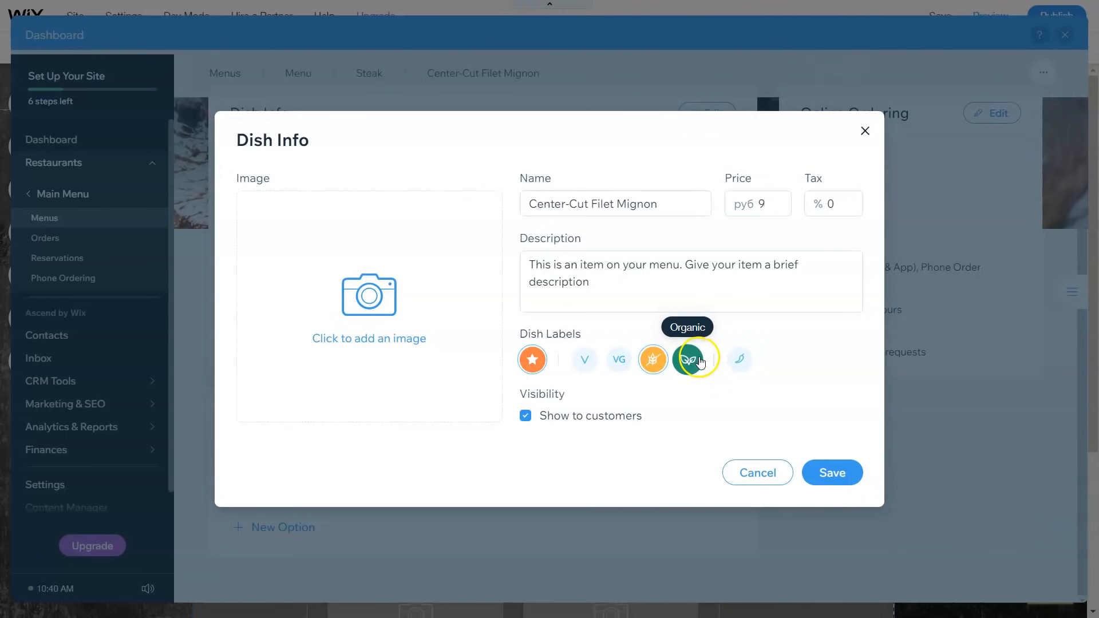
pyautogui.click(690, 360)
pyautogui.click(738, 360)
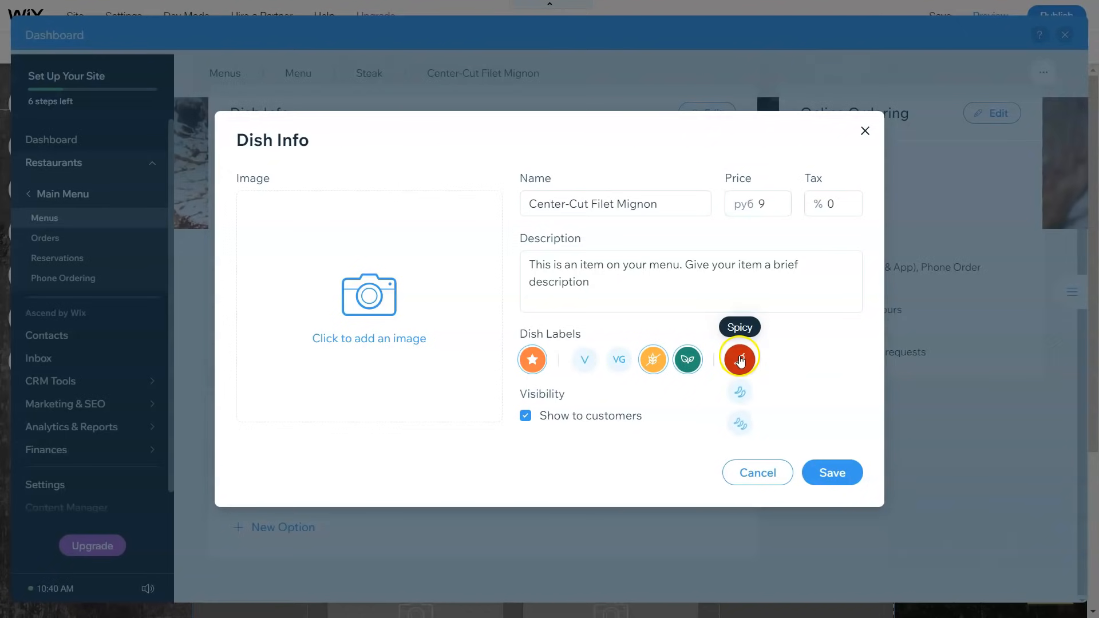
pyautogui.click(738, 365)
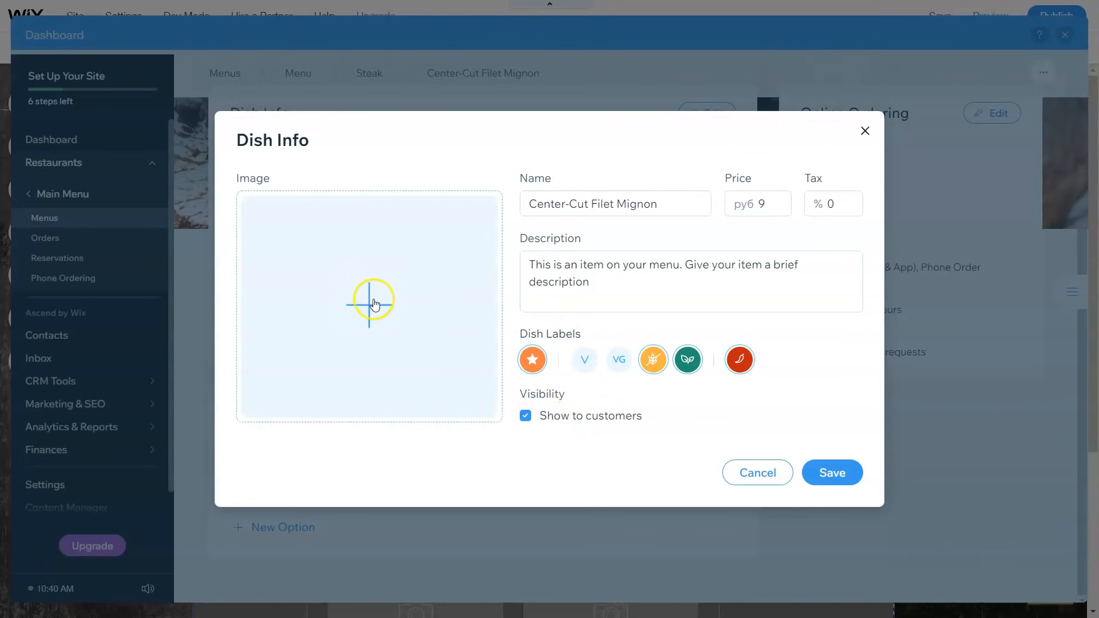
pyautogui.click(375, 304)
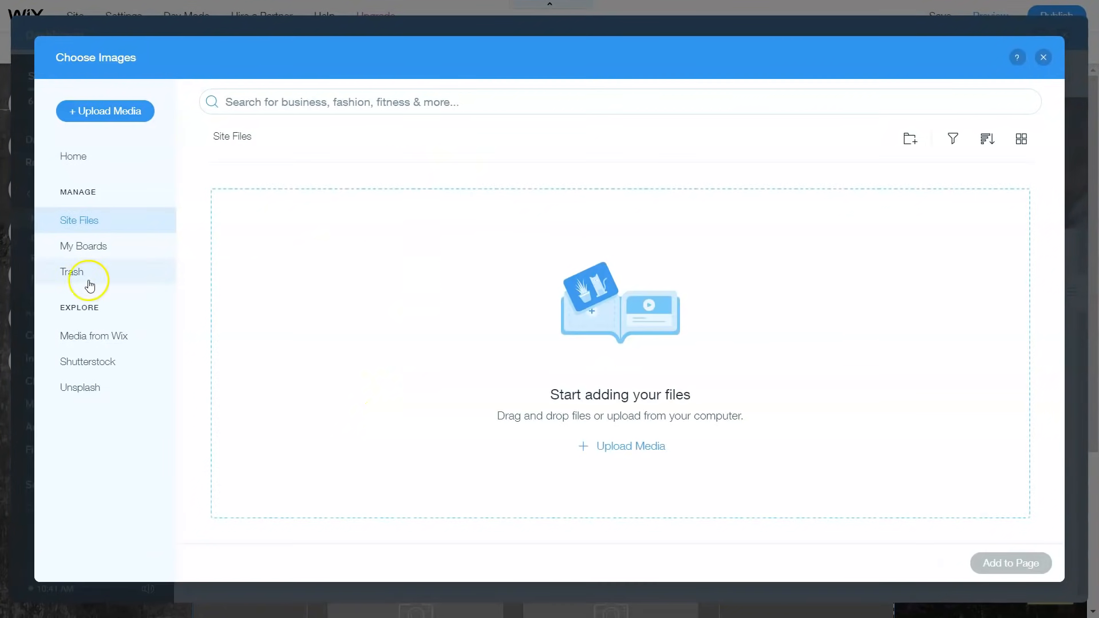
# Step: Search Wix stock media for 'steak' and set the Grilled Beef photo as the dish image
pyautogui.click(95, 339)
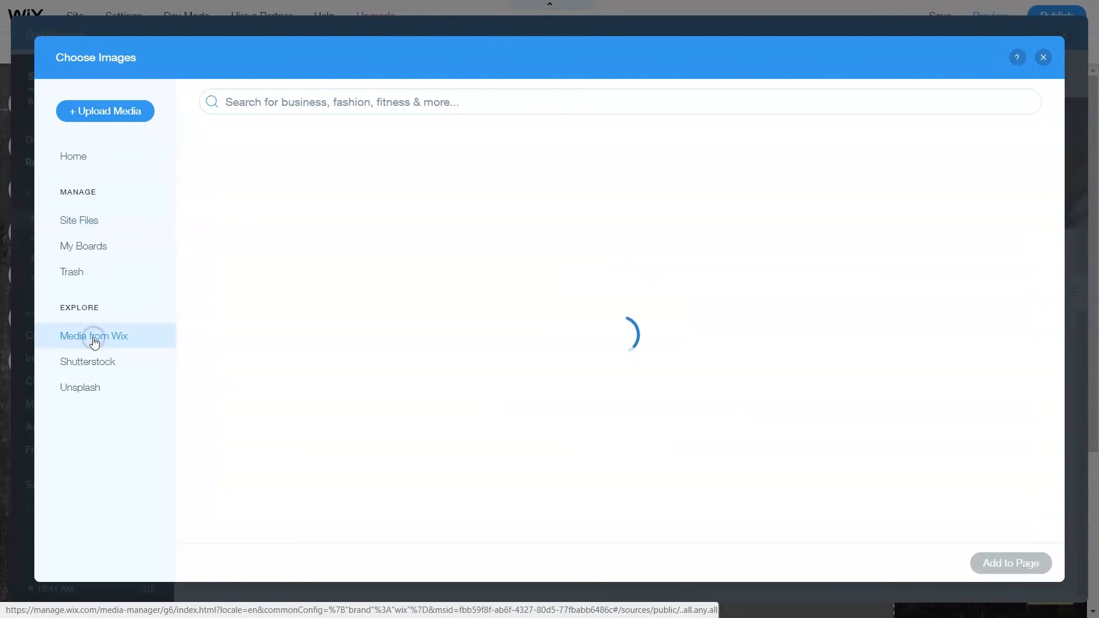
pyautogui.click(413, 94)
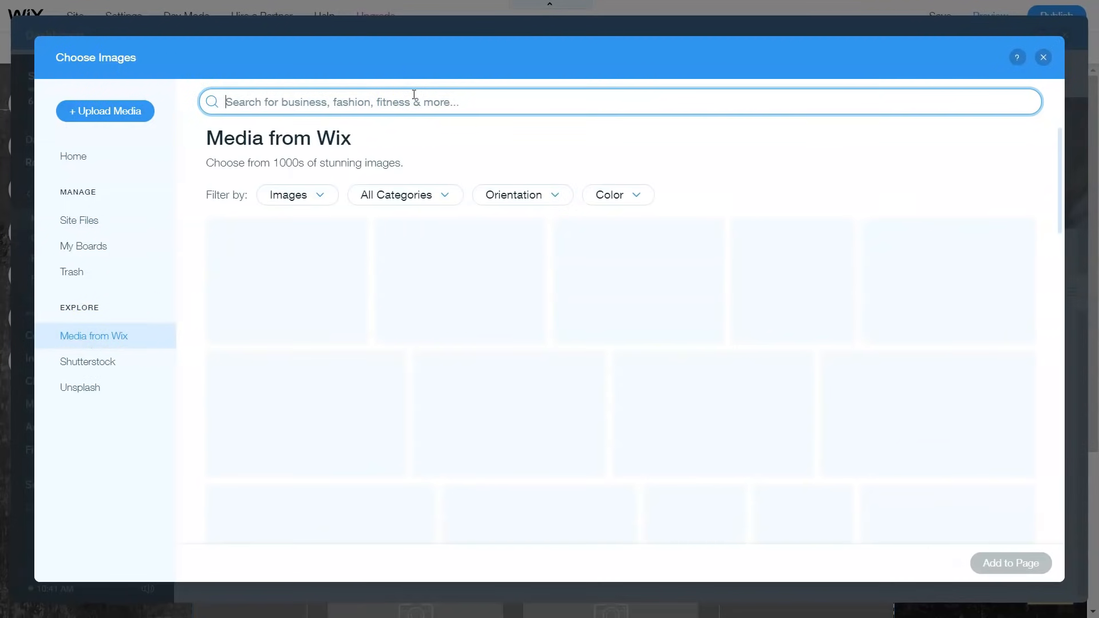
pyautogui.write('steak')
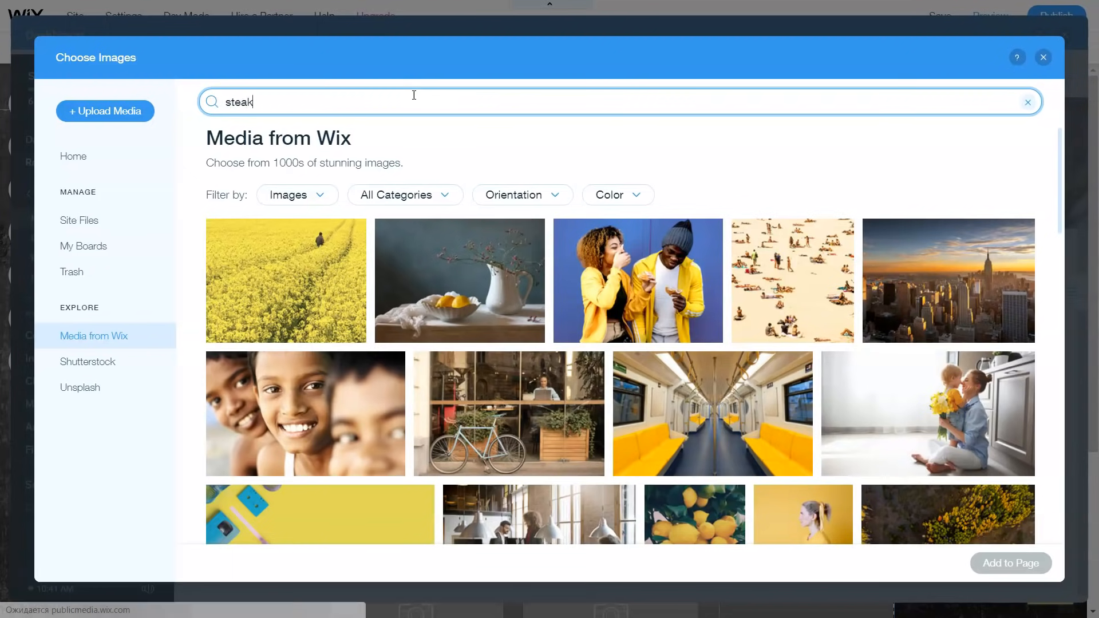
pyautogui.press('Return')
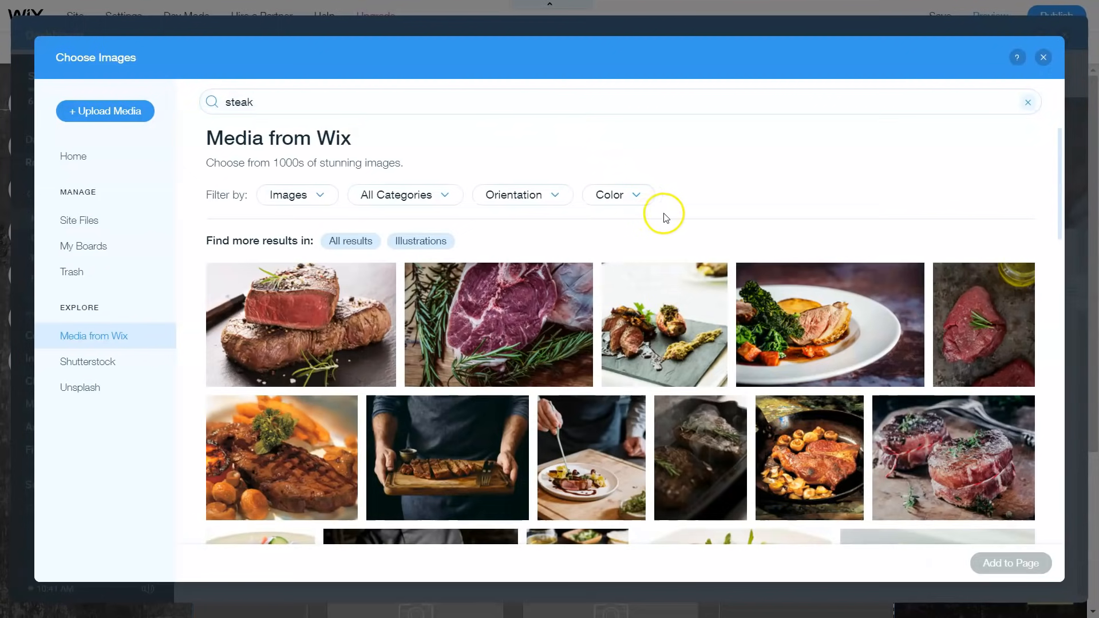
pyautogui.scroll(-1, 671, 275)
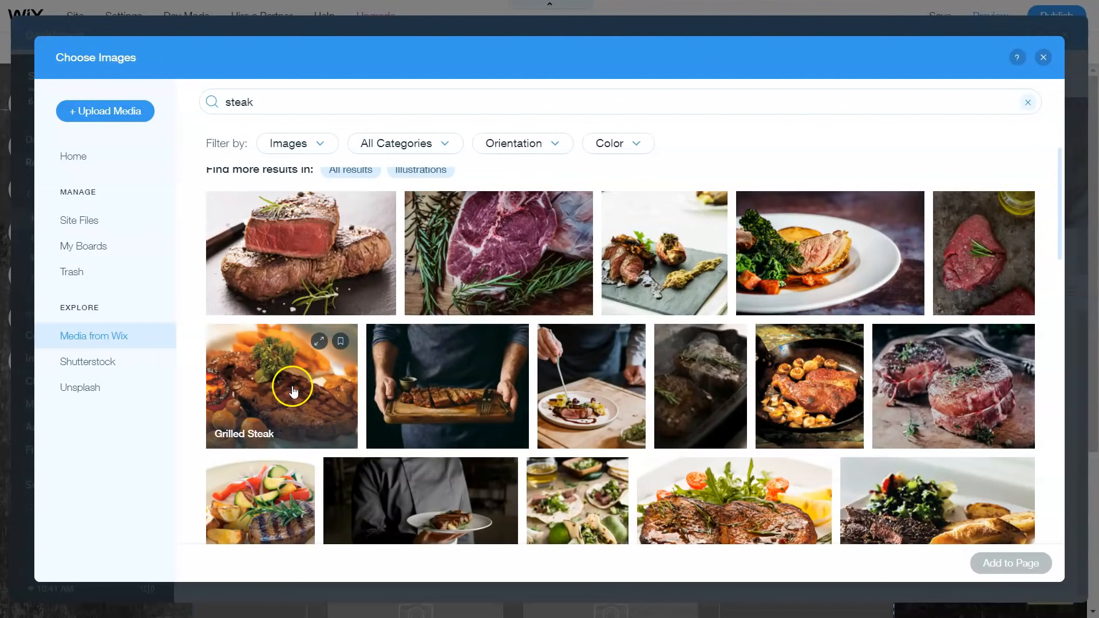
pyautogui.scroll(-2, 715, 381)
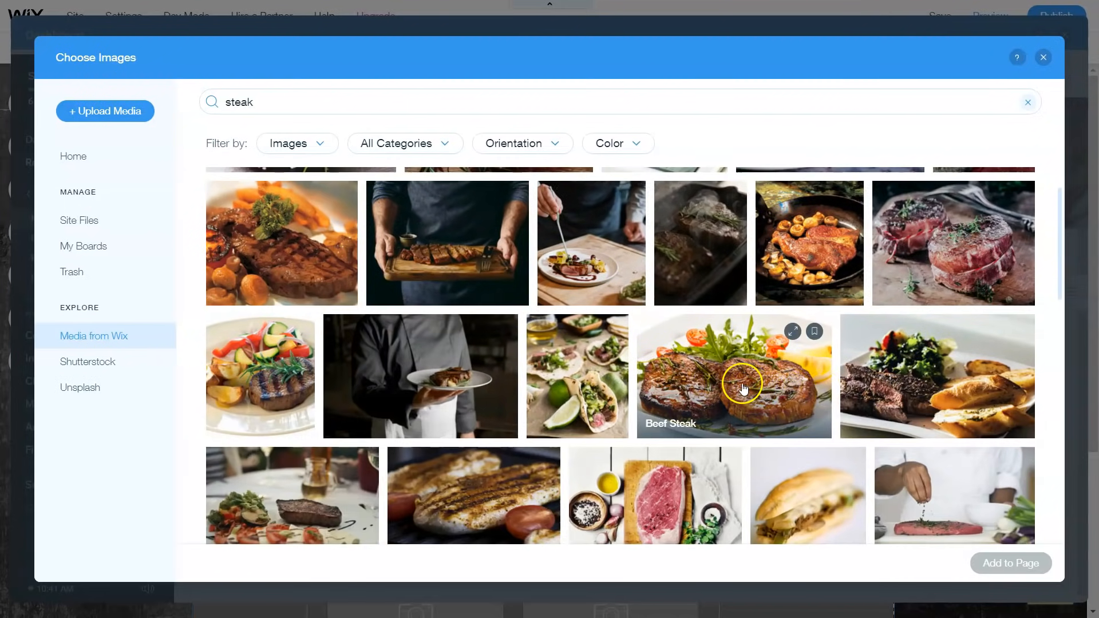
pyautogui.scroll(-2, 722, 383)
pyautogui.scroll(3, 722, 383)
pyautogui.scroll(-8, 724, 368)
pyautogui.scroll(-5, 734, 368)
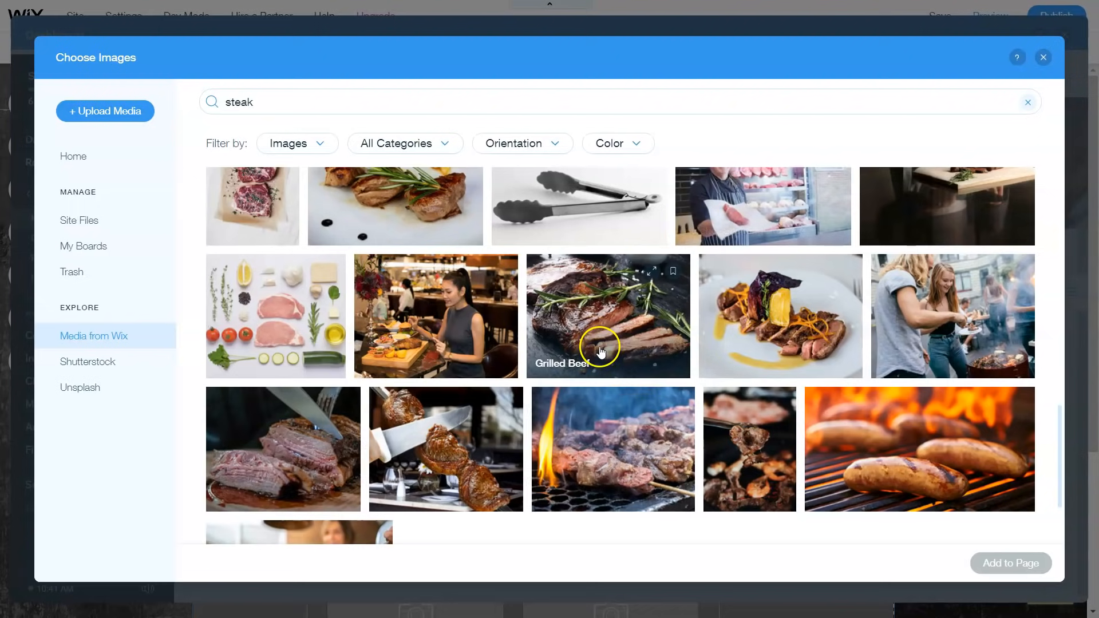
pyautogui.click(613, 335)
pyautogui.doubleClick(614, 336)
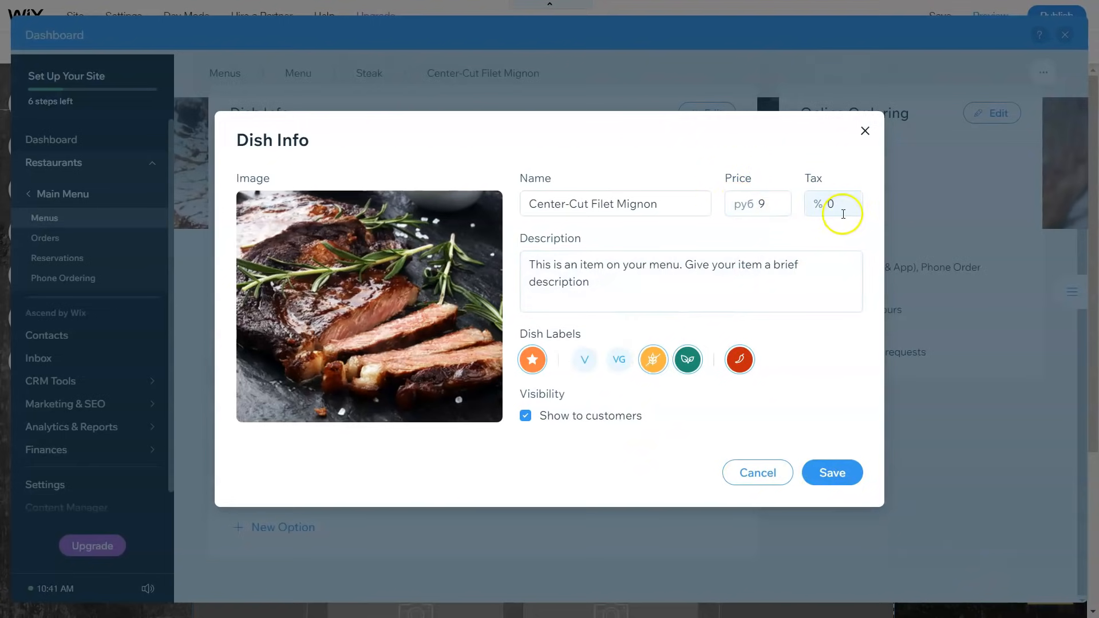
# Step: Save the dish info and choose to add an existing dish option
pyautogui.click(833, 472)
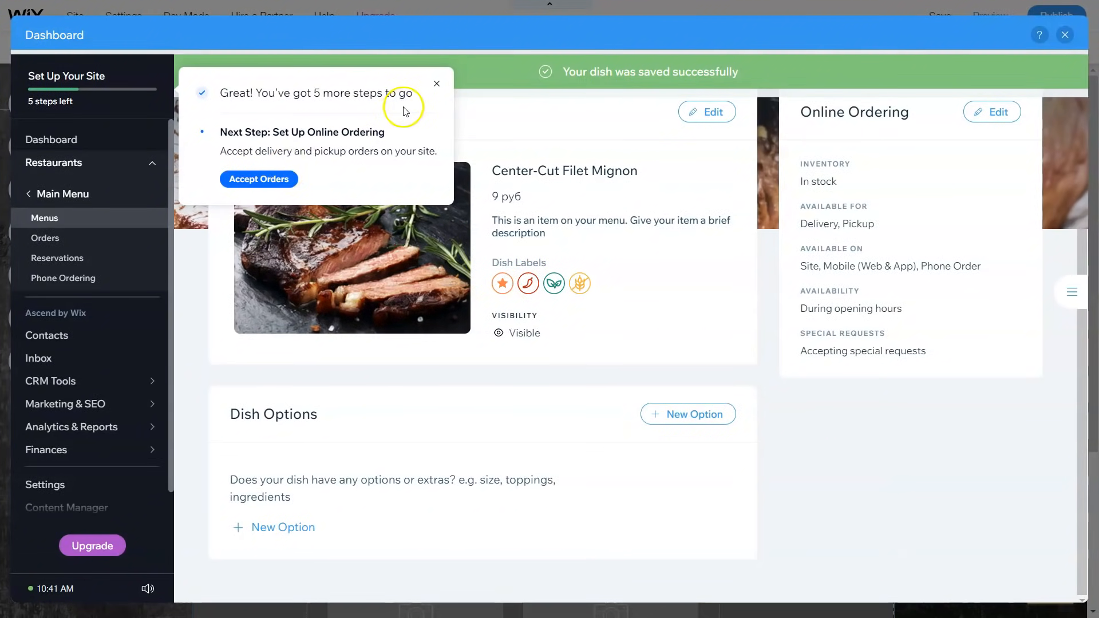
pyautogui.click(438, 84)
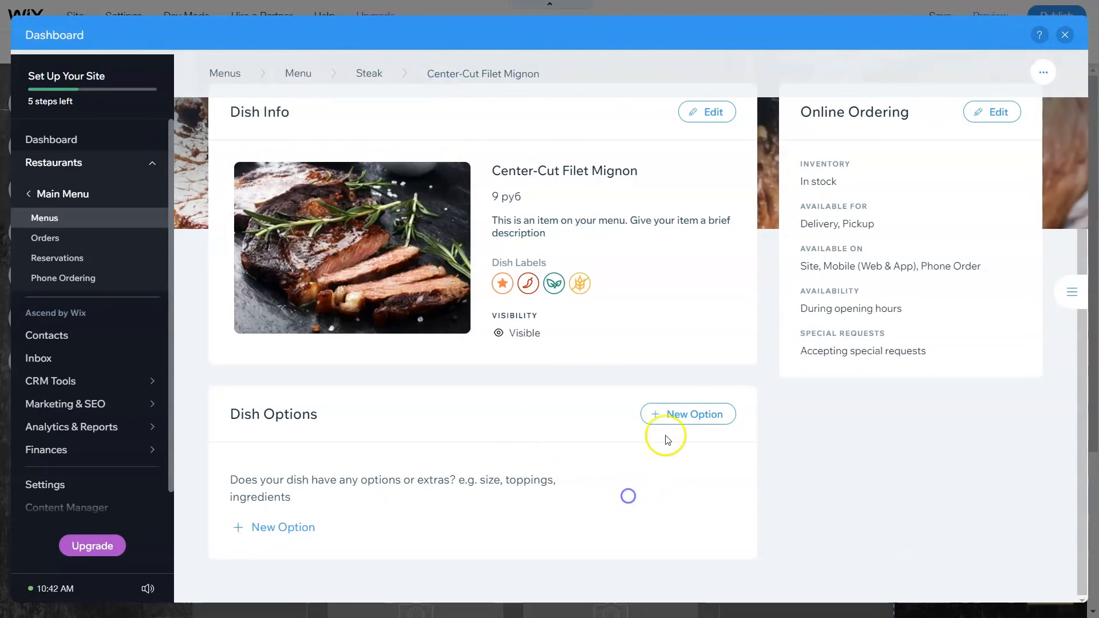
pyautogui.click(687, 413)
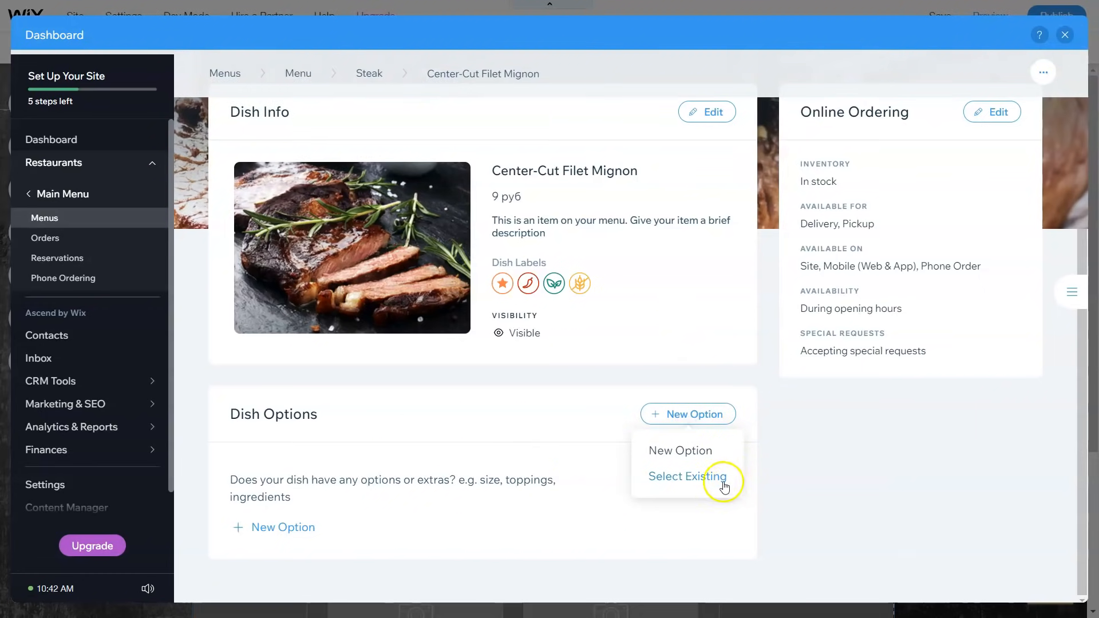
pyautogui.click(688, 479)
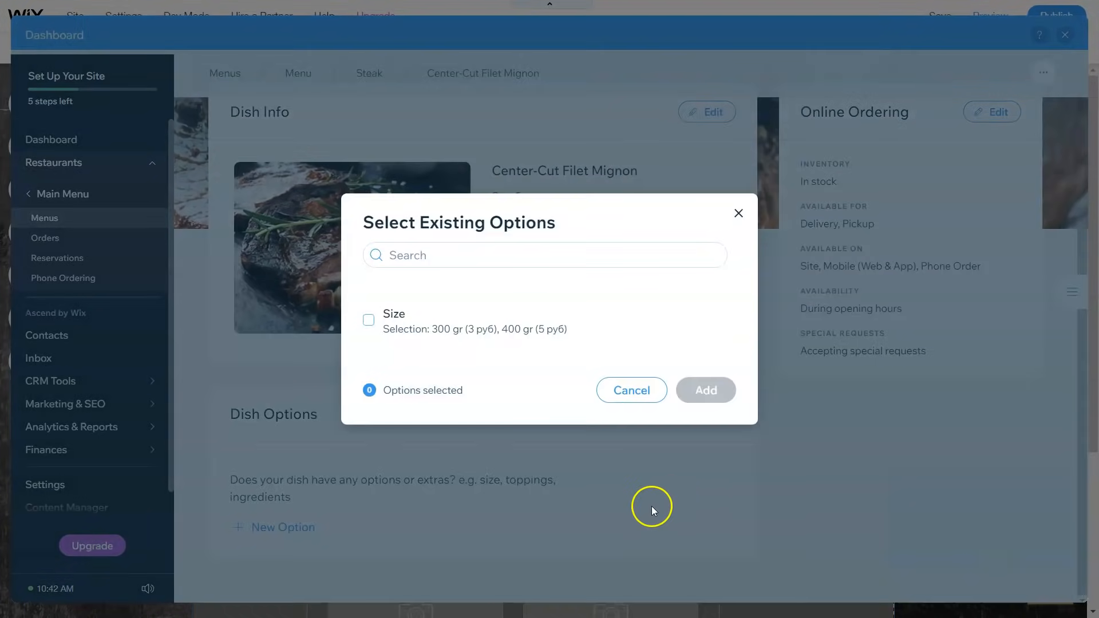
# Step: Add the existing Size option with 300 gr and 400 gr choices to the dish
pyautogui.click(367, 322)
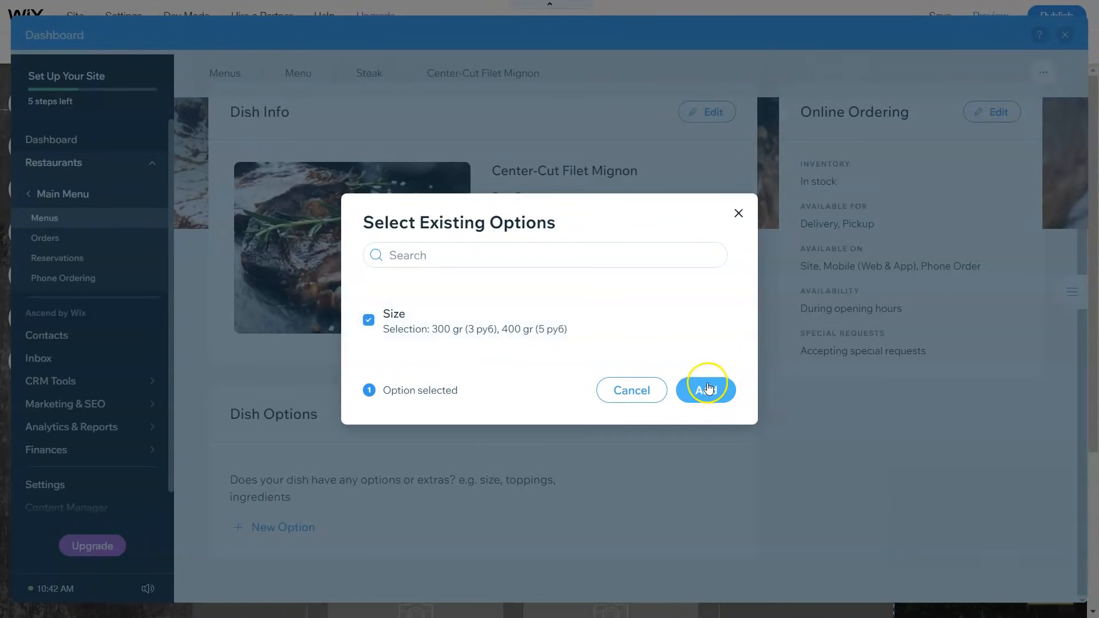
pyautogui.click(407, 345)
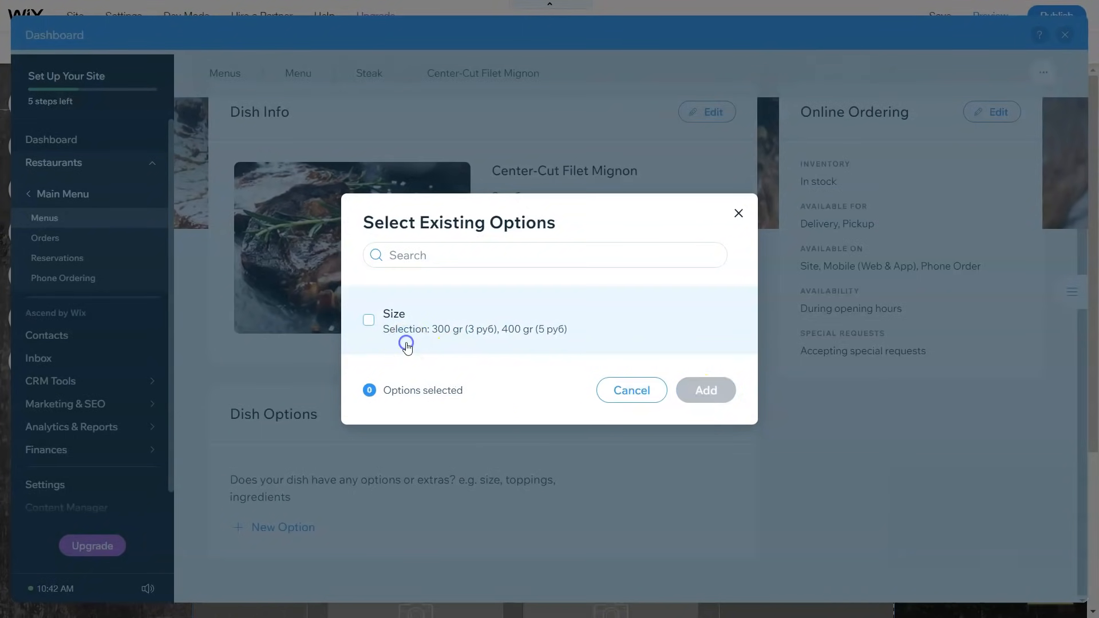
pyautogui.click(382, 333)
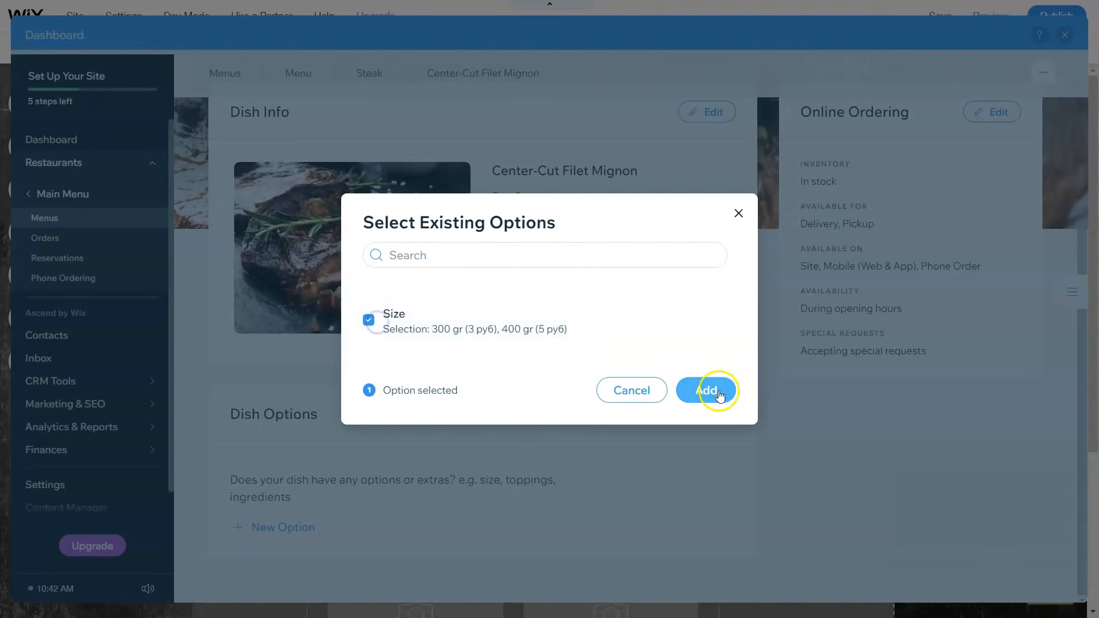
pyautogui.click(539, 244)
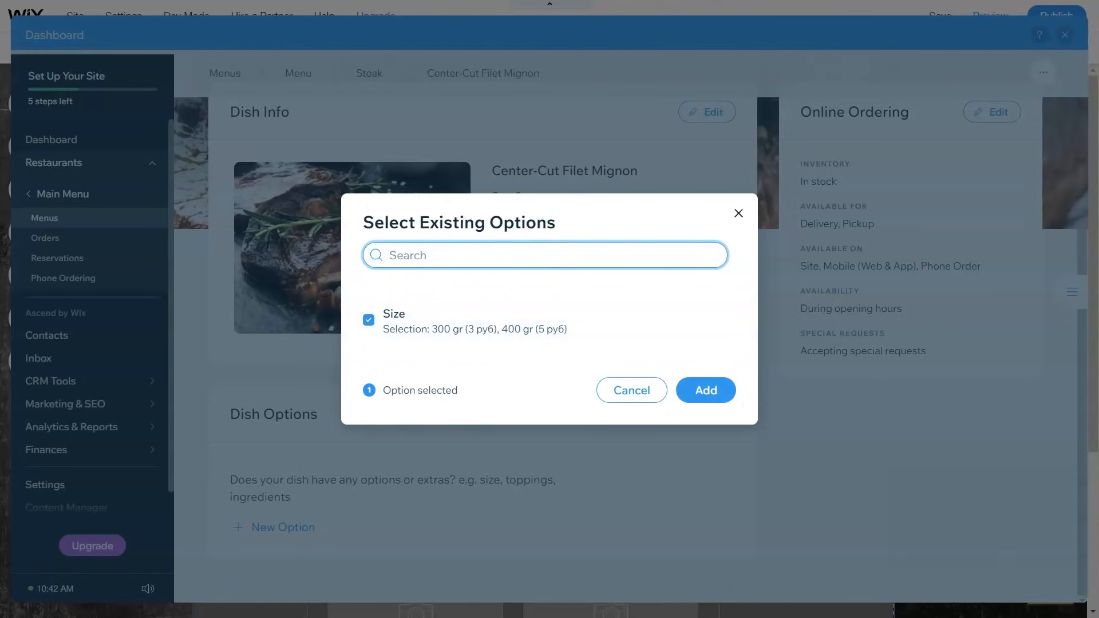
pyautogui.write('500 grams')
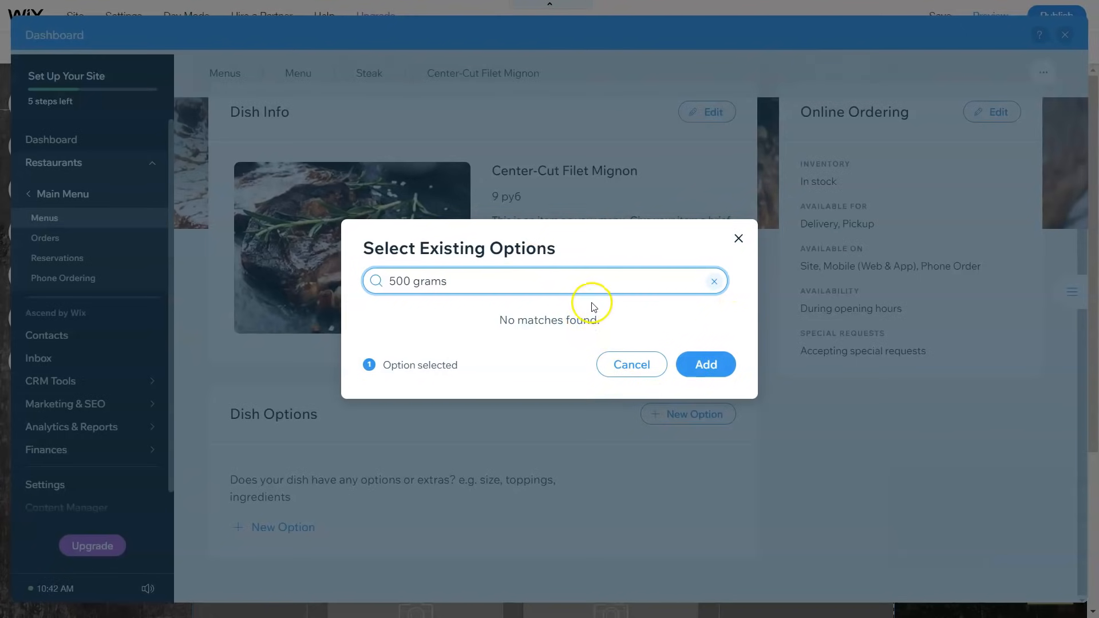
pyautogui.moveTo(527, 284); pyautogui.dragTo(380, 278)
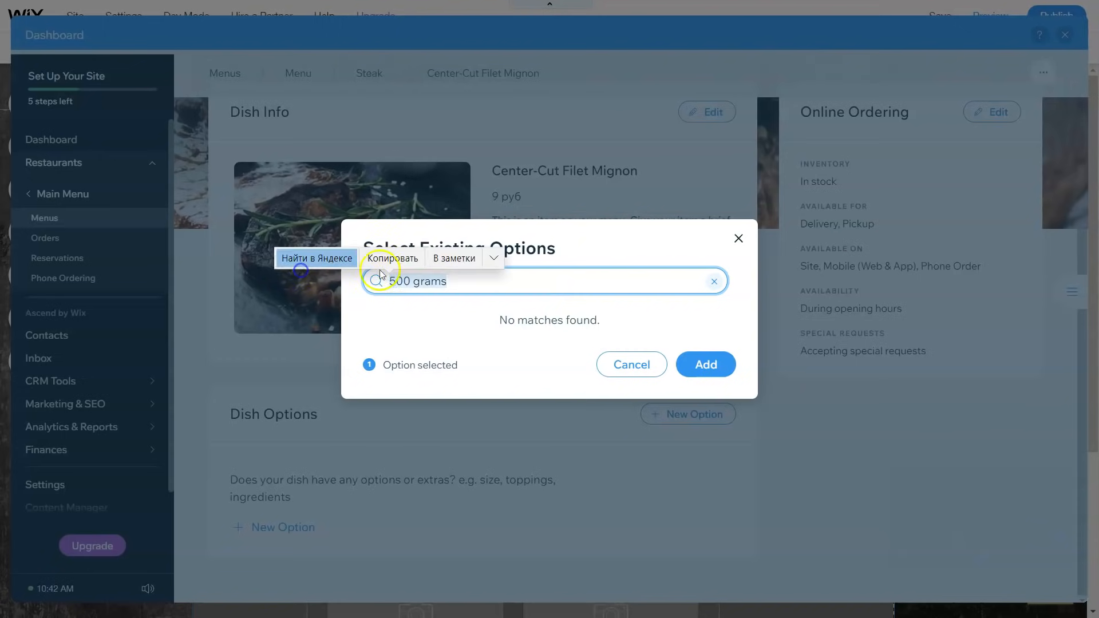
pyautogui.click(713, 282)
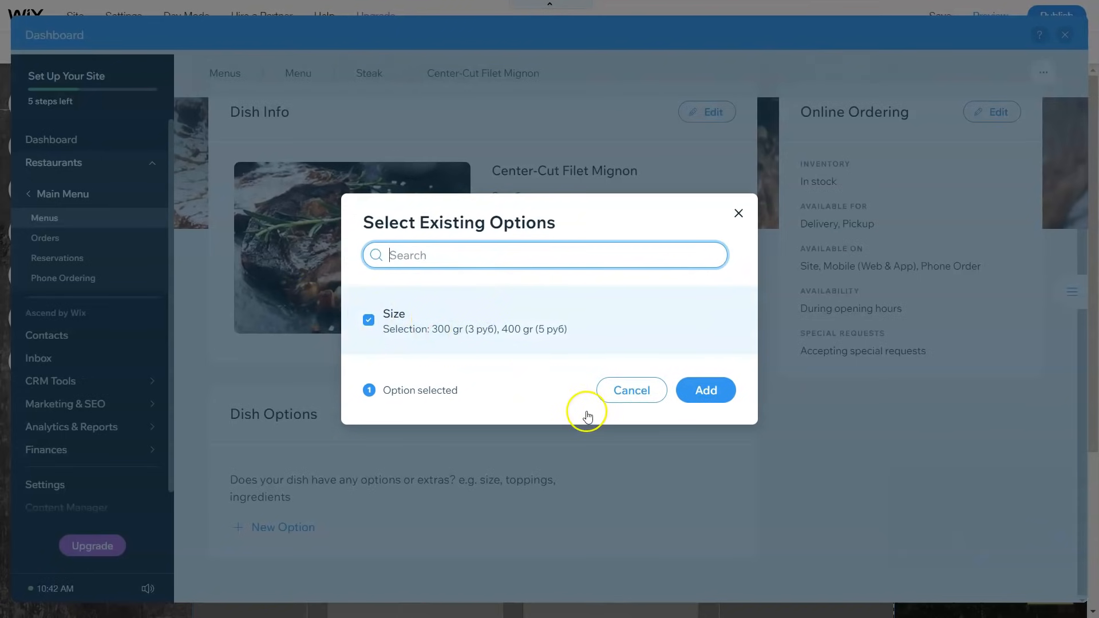
pyautogui.click(698, 391)
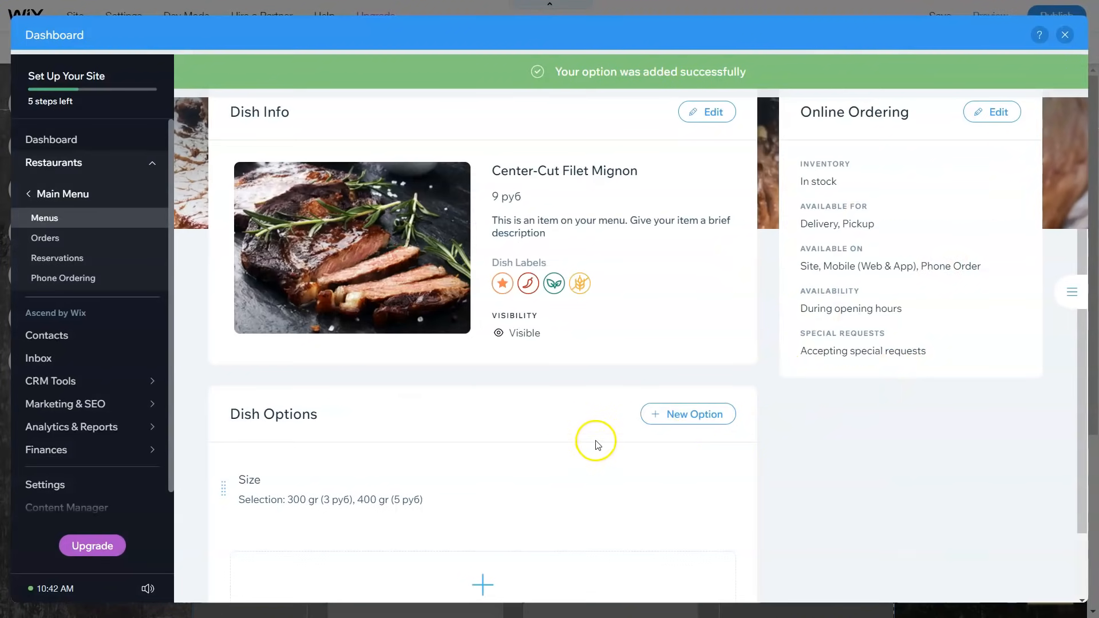
# Step: Keep Size as a single-choice Selection, make 400 gr the default, and save it
pyautogui.click(221, 496)
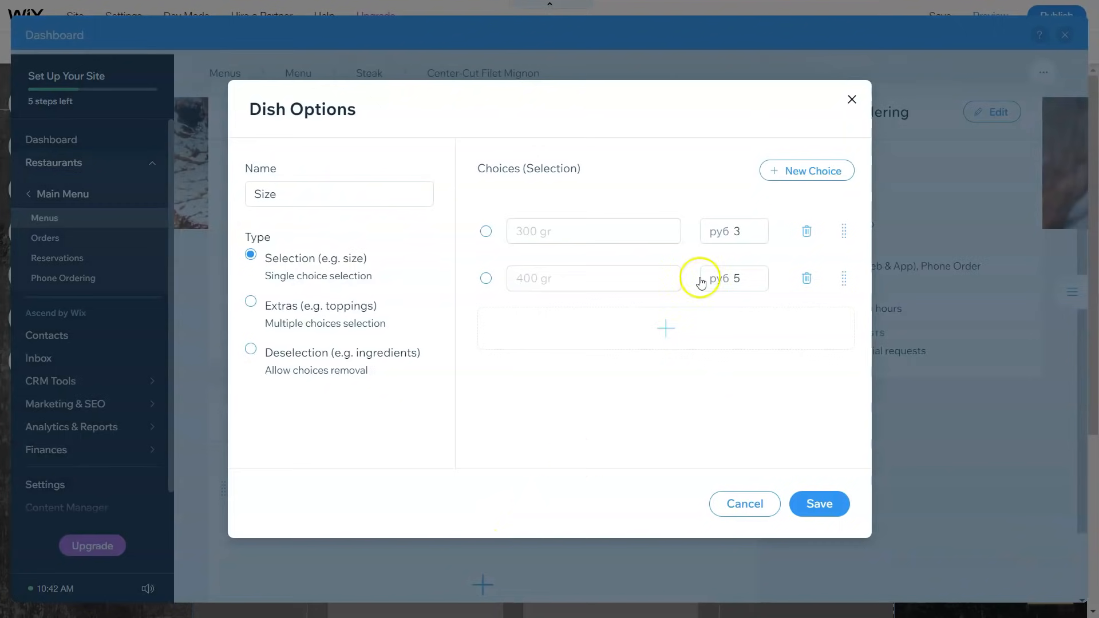
pyautogui.click(252, 309)
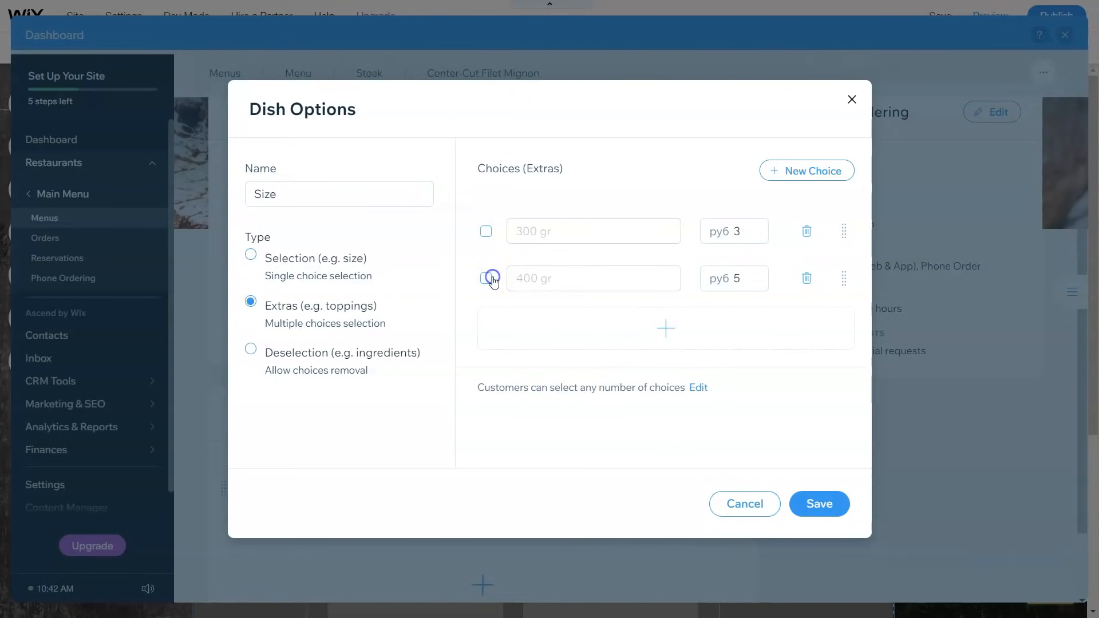
pyautogui.click(250, 255)
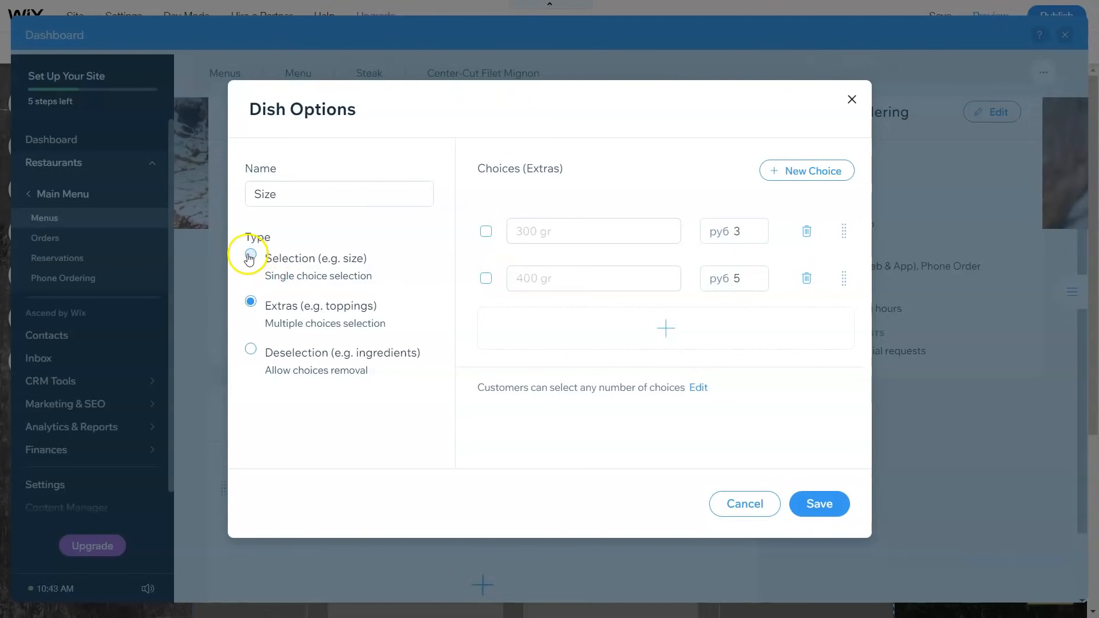
pyautogui.click(484, 279)
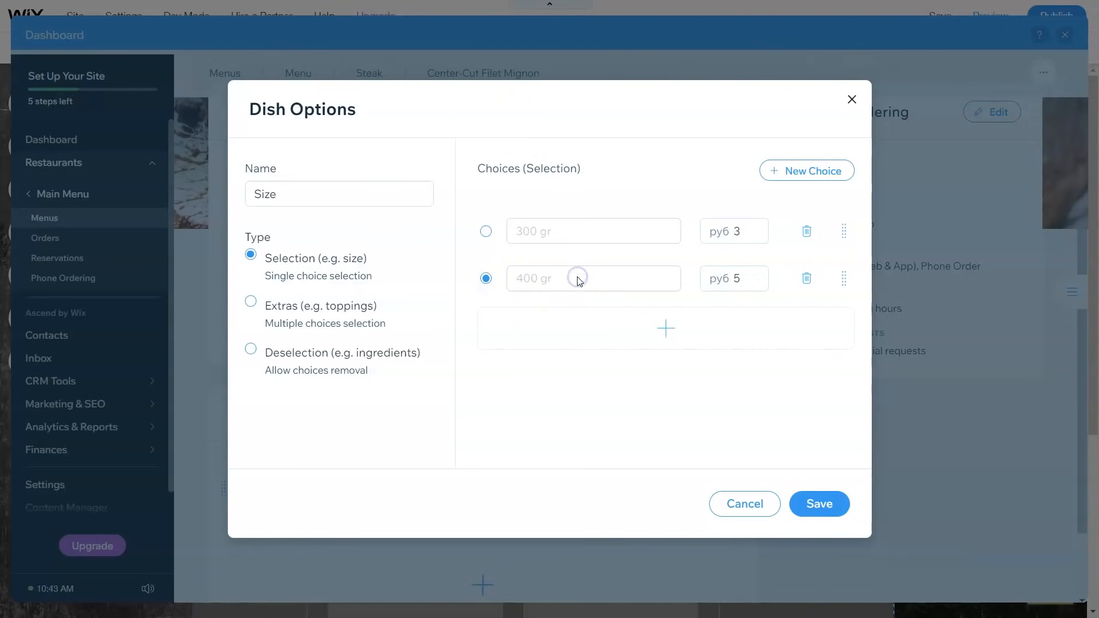
pyautogui.click(810, 504)
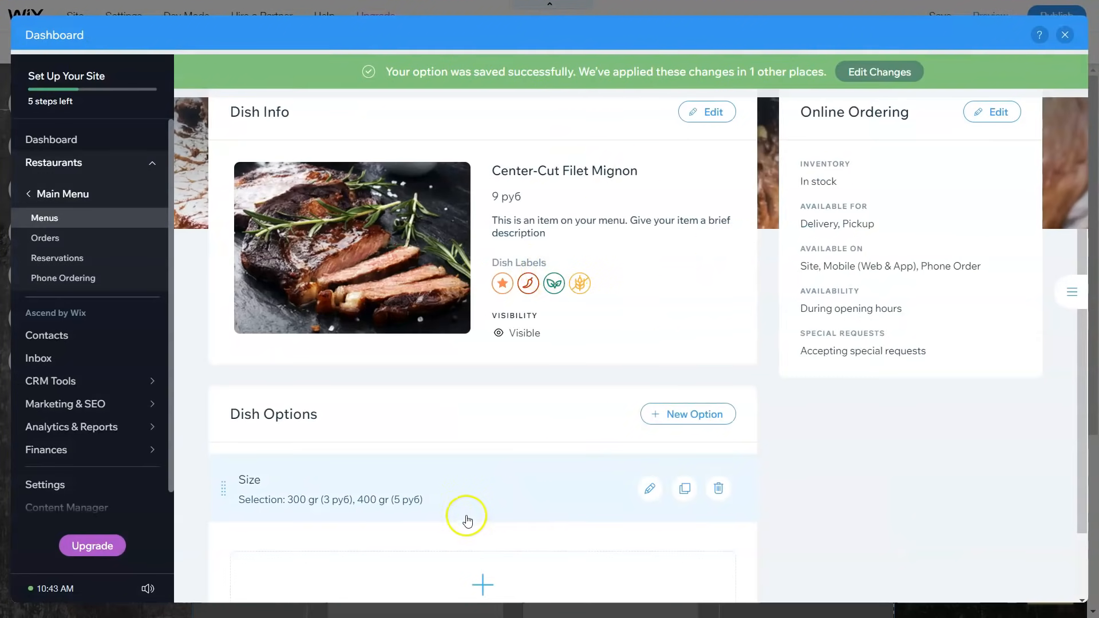
pyautogui.click(676, 425)
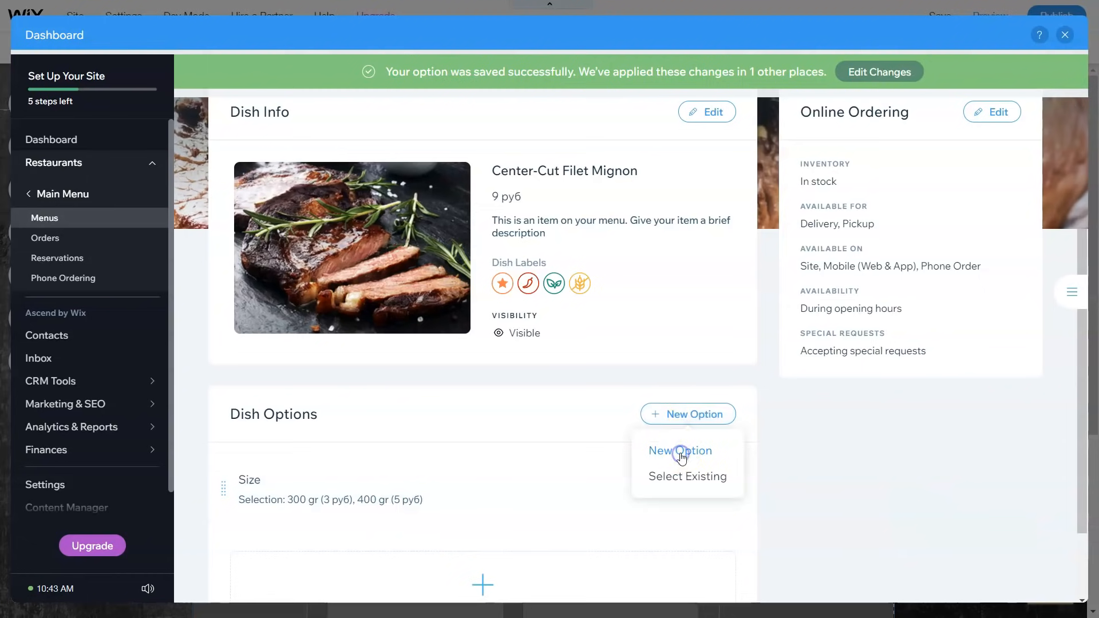
# Step: Create an Extras option named 'spicy sauce' with a 'mild' choice priced 5 руб
pyautogui.click(681, 452)
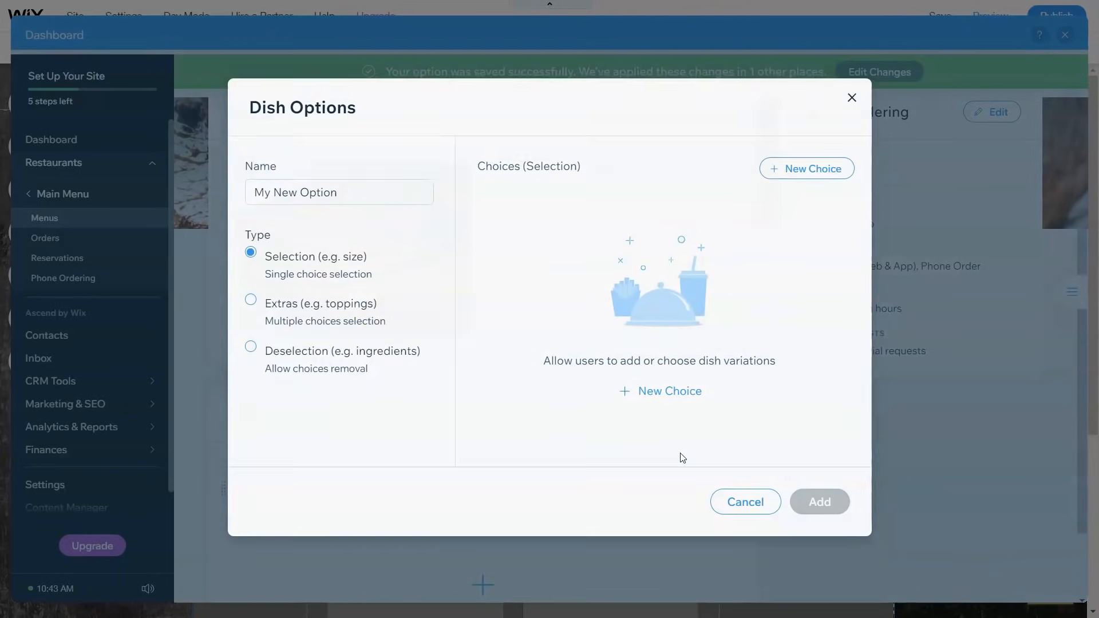
pyautogui.tripleClick(381, 203)
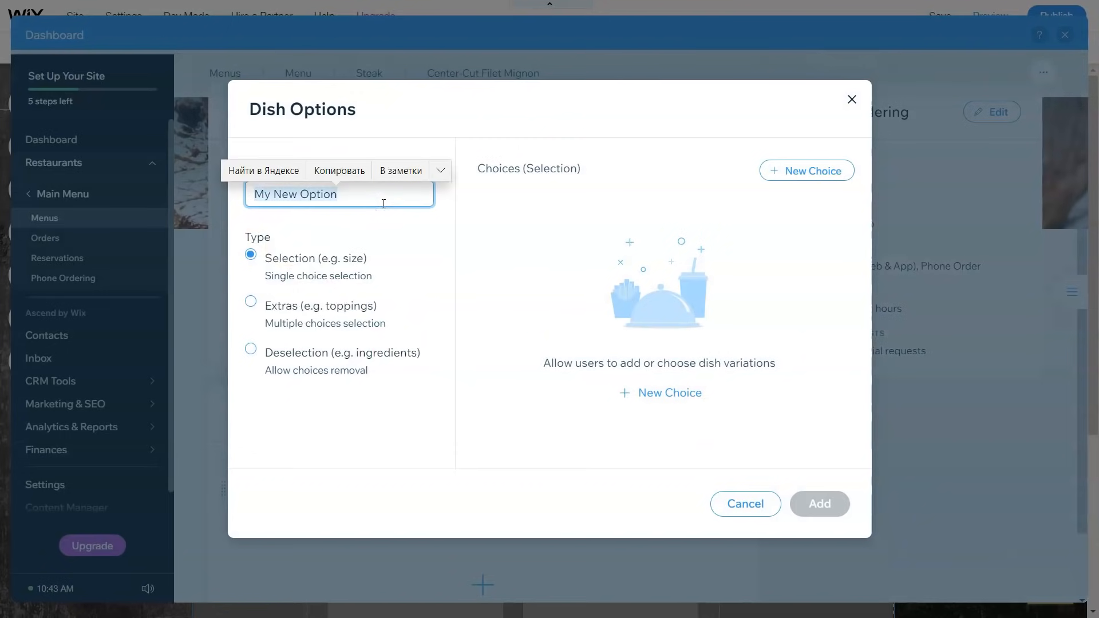
pyautogui.press('BackSpace')
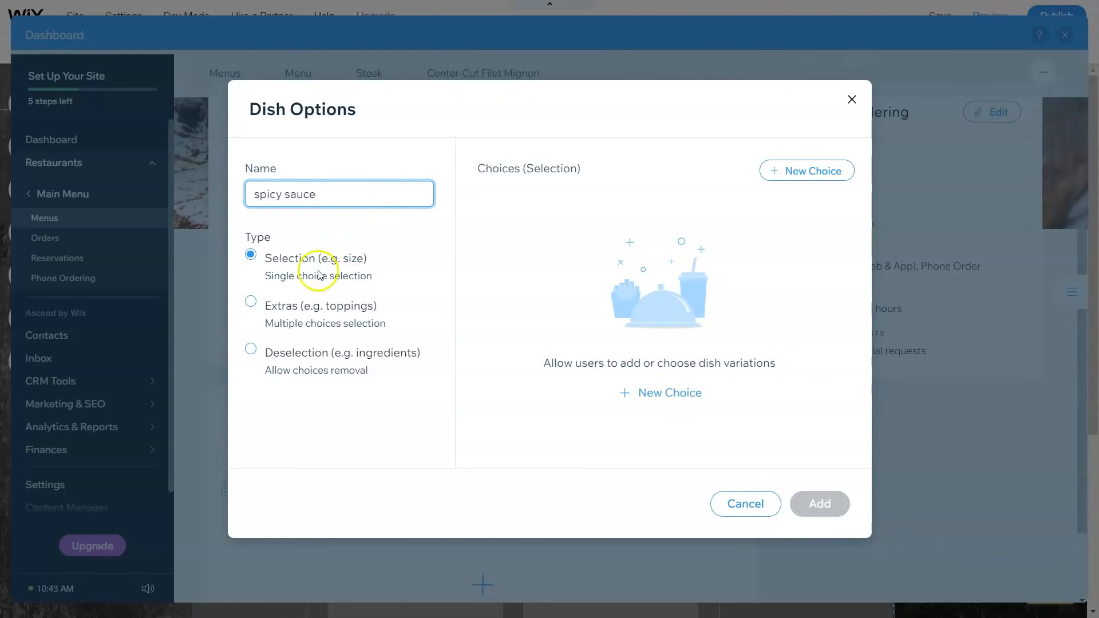
pyautogui.click(257, 320)
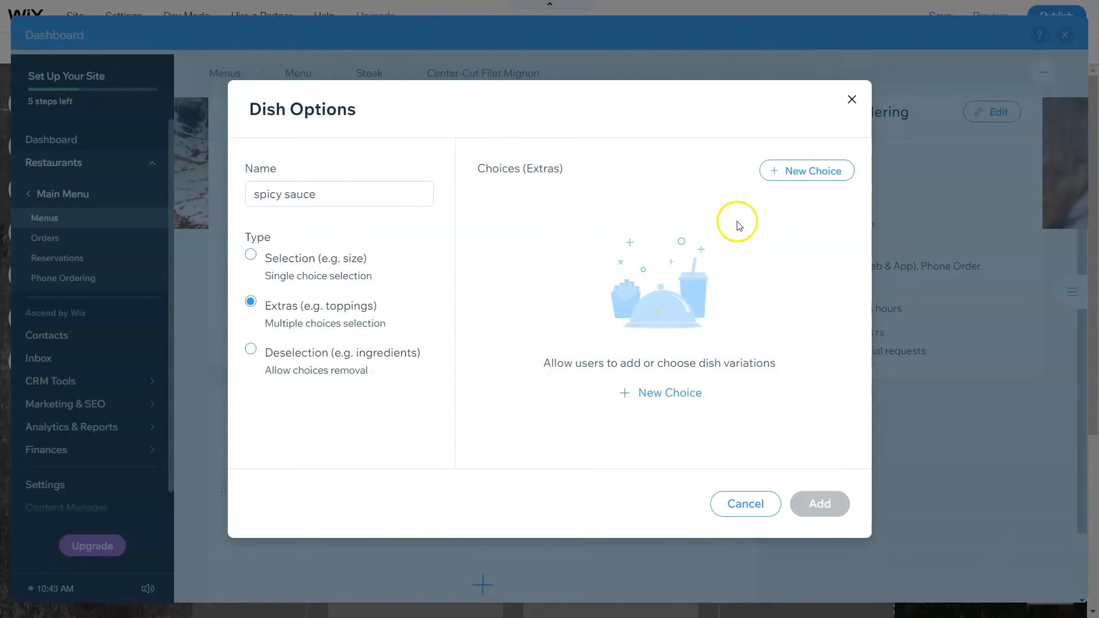
pyautogui.click(651, 393)
pyautogui.click(650, 432)
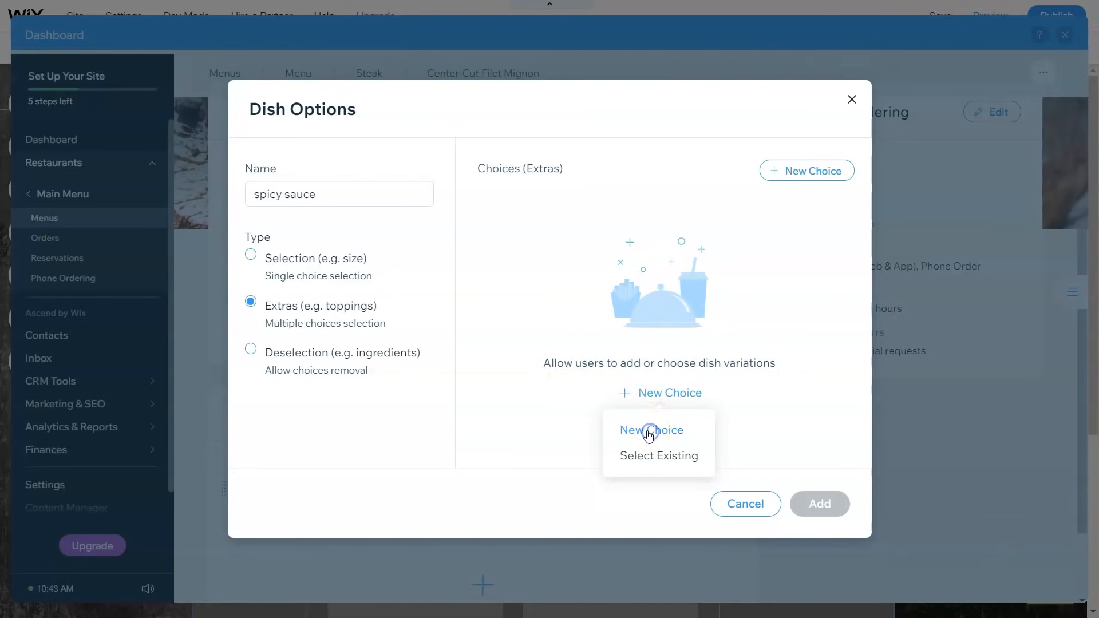
pyautogui.click(608, 234)
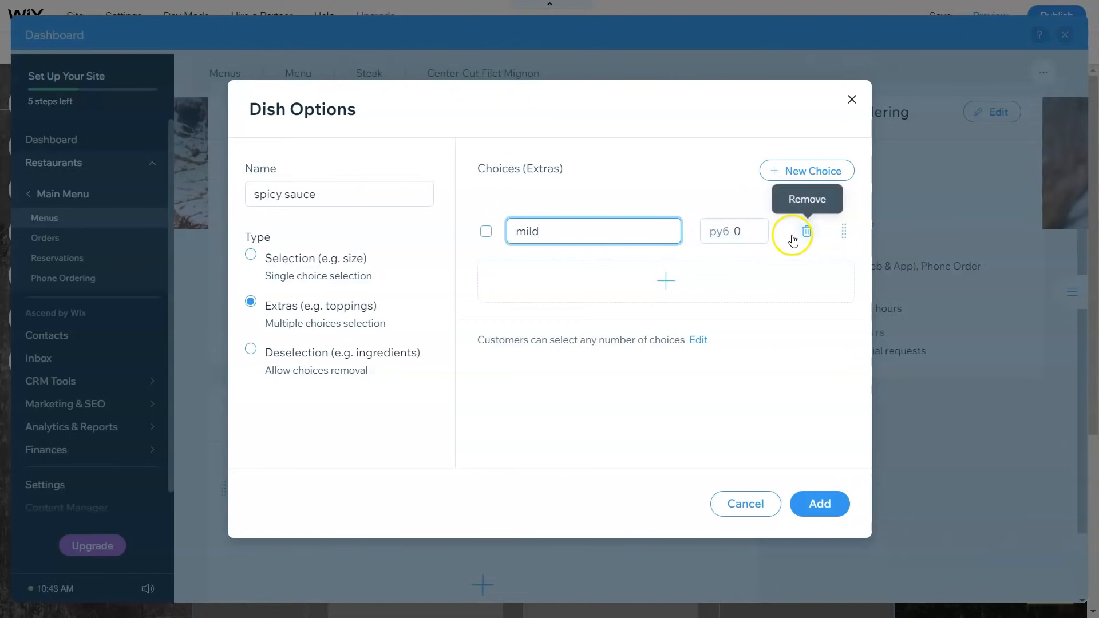
pyautogui.click(738, 231)
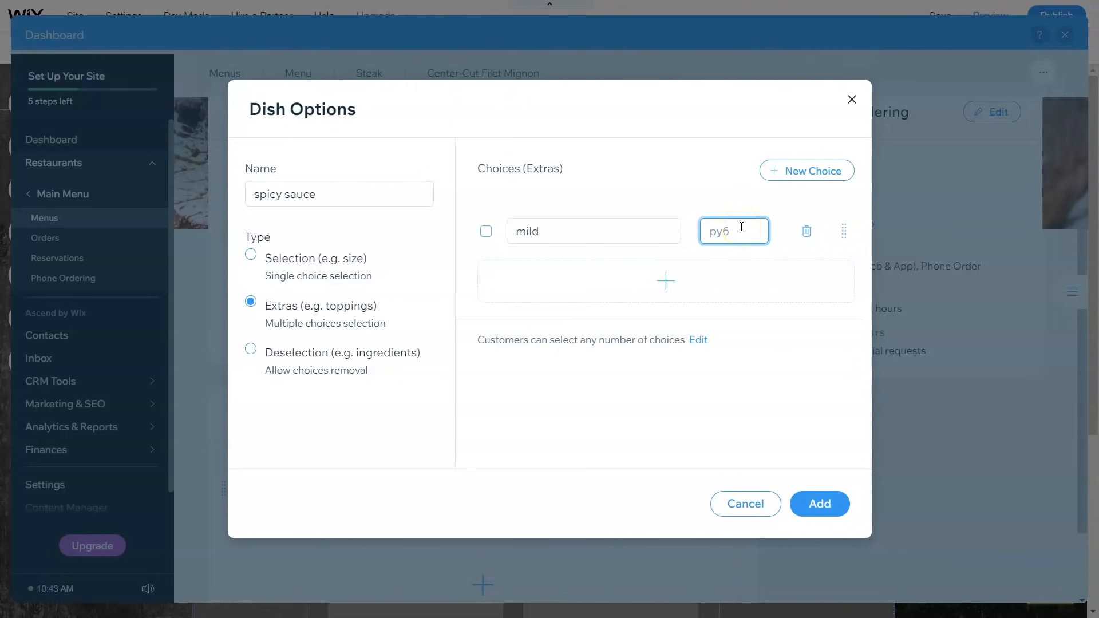
pyautogui.click(814, 506)
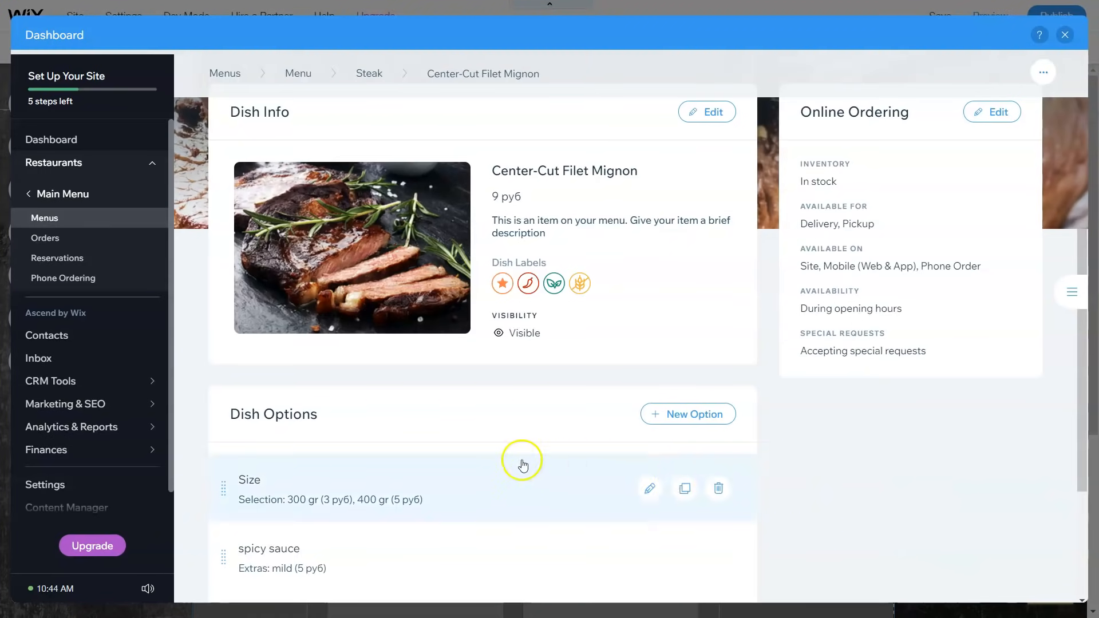
# Step: Review the finished dish page with its 300 gr and 400 gr sizes, then go to restaurant Orders
pyautogui.scroll(-2, 517, 439)
pyautogui.scroll(-2, 551, 476)
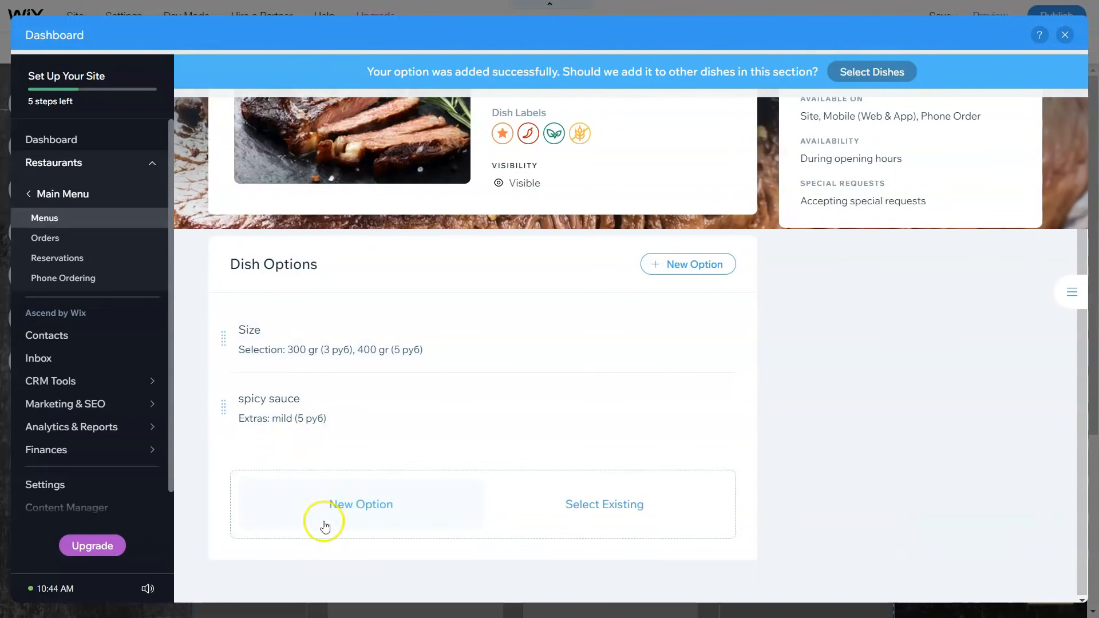
pyautogui.scroll(2, 408, 463)
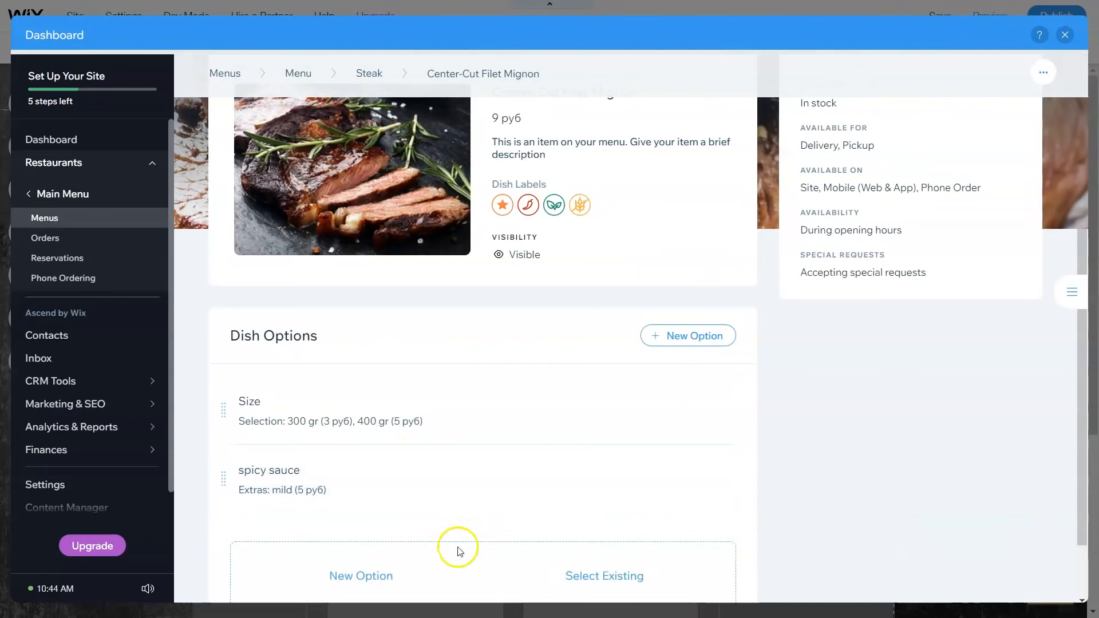
pyautogui.scroll(-1, 452, 548)
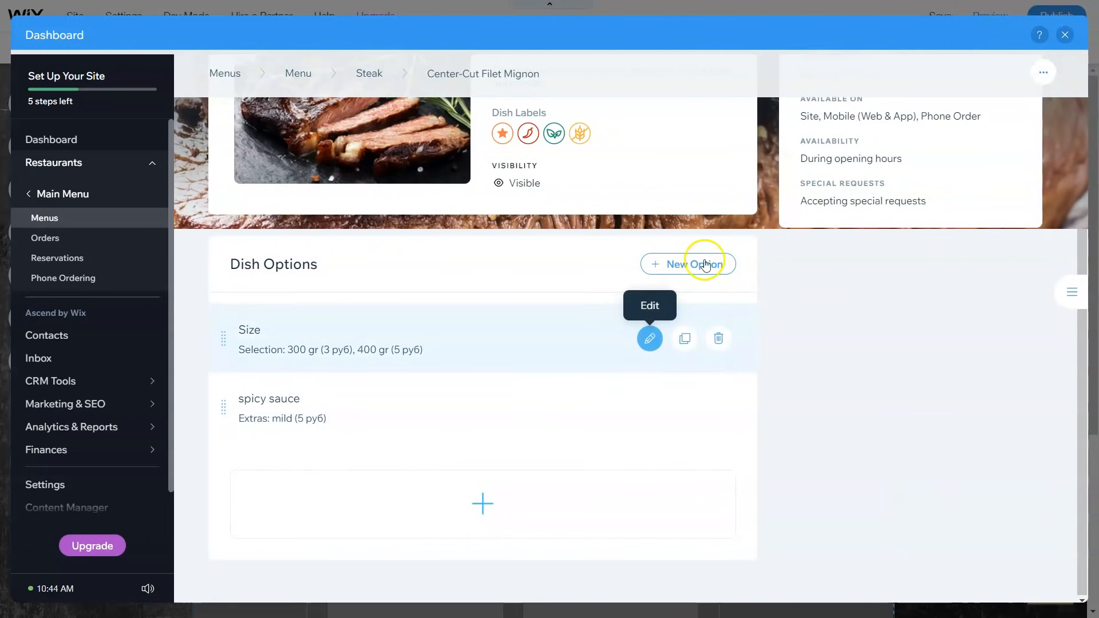
pyautogui.moveTo(651, 338)
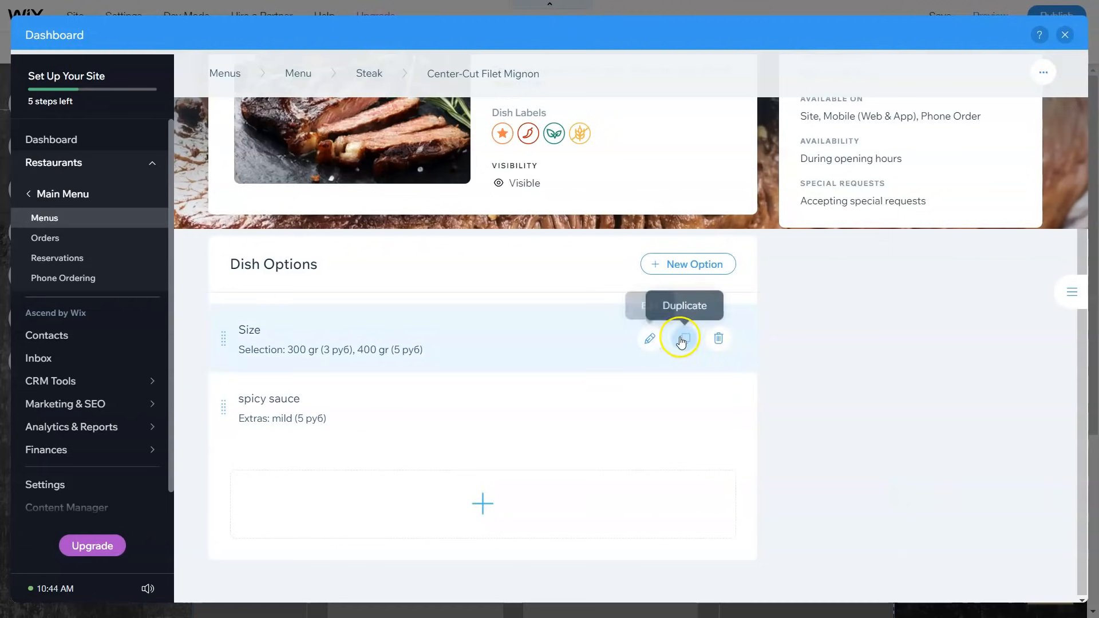
pyautogui.scroll(4, 859, 338)
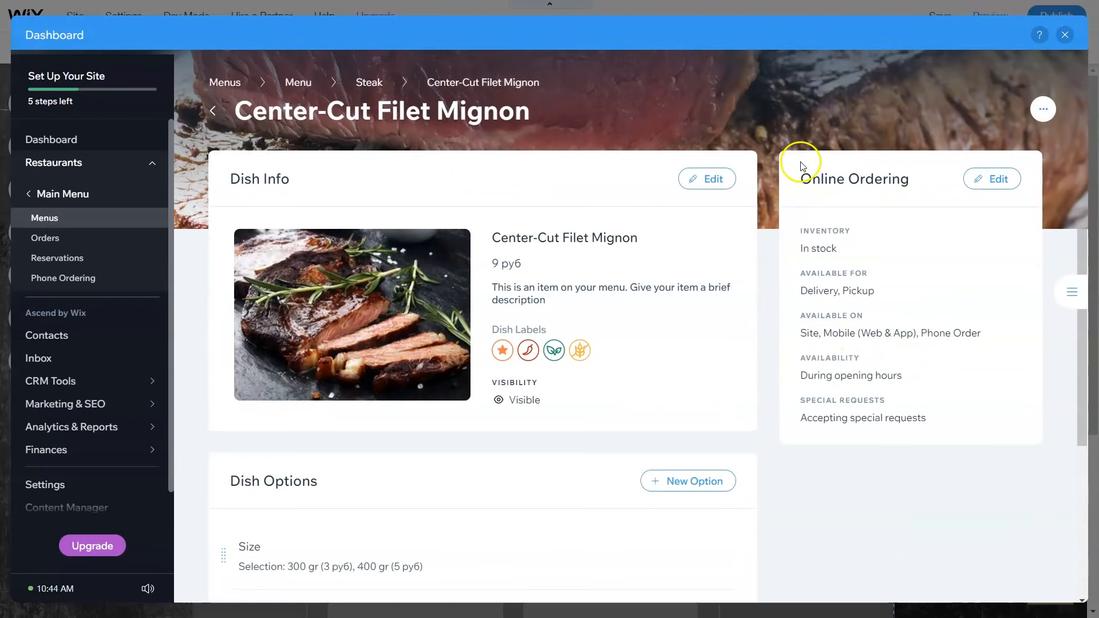
pyautogui.moveTo(399, 297)
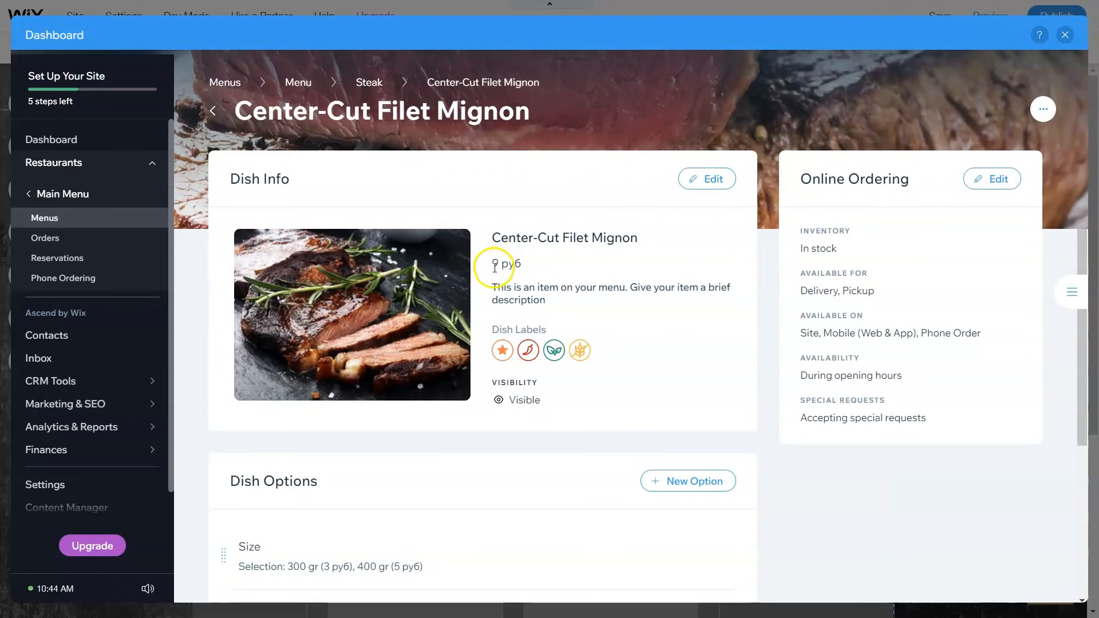
pyautogui.click(46, 239)
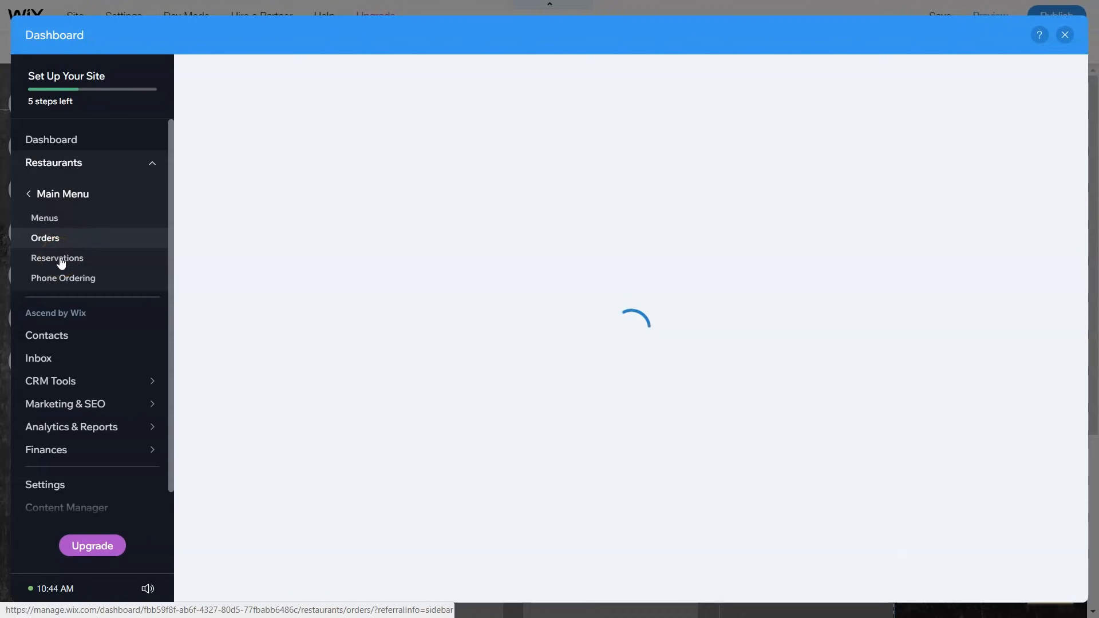
pyautogui.click(60, 259)
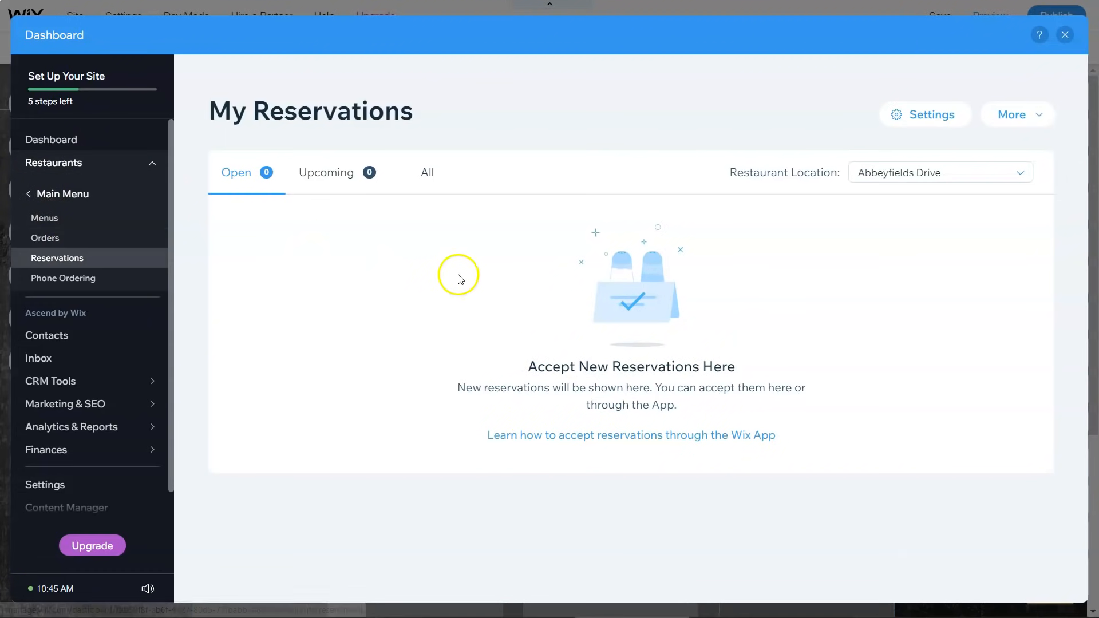
pyautogui.click(336, 183)
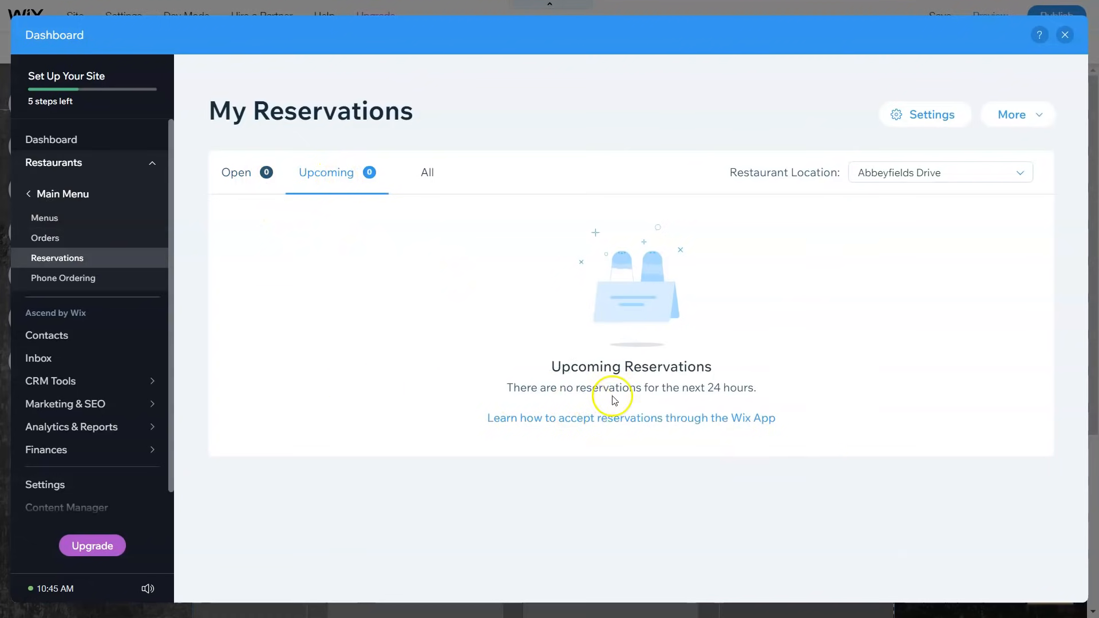
pyautogui.click(912, 127)
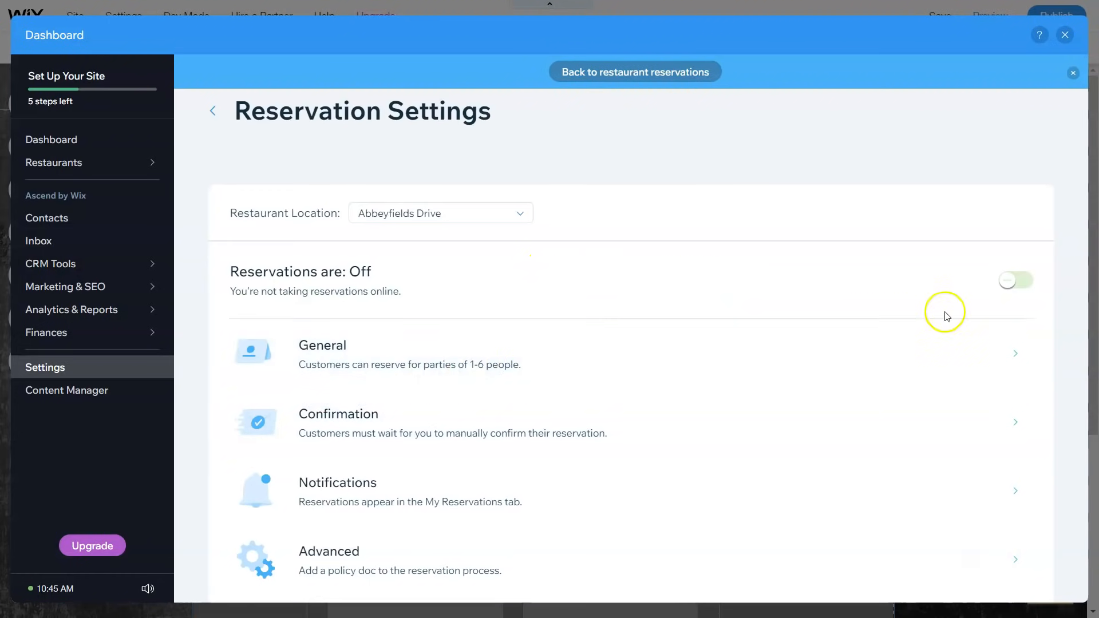
# Step: Turn online reservations on, allow parties up to 15, and set advance notice to 1 hour
pyautogui.click(1008, 285)
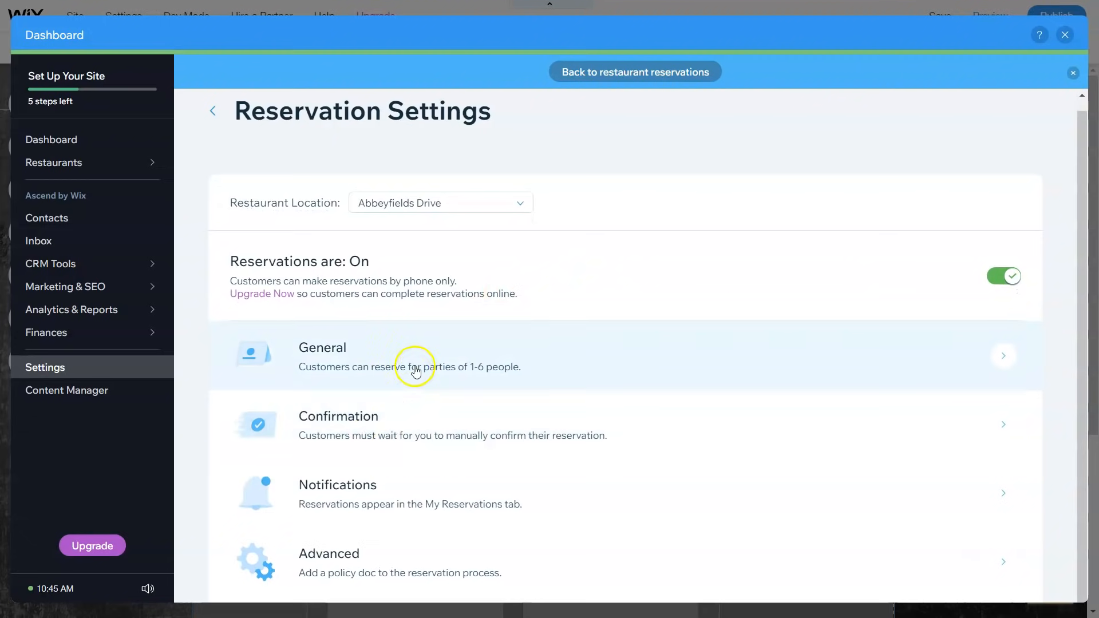
pyautogui.click(485, 370)
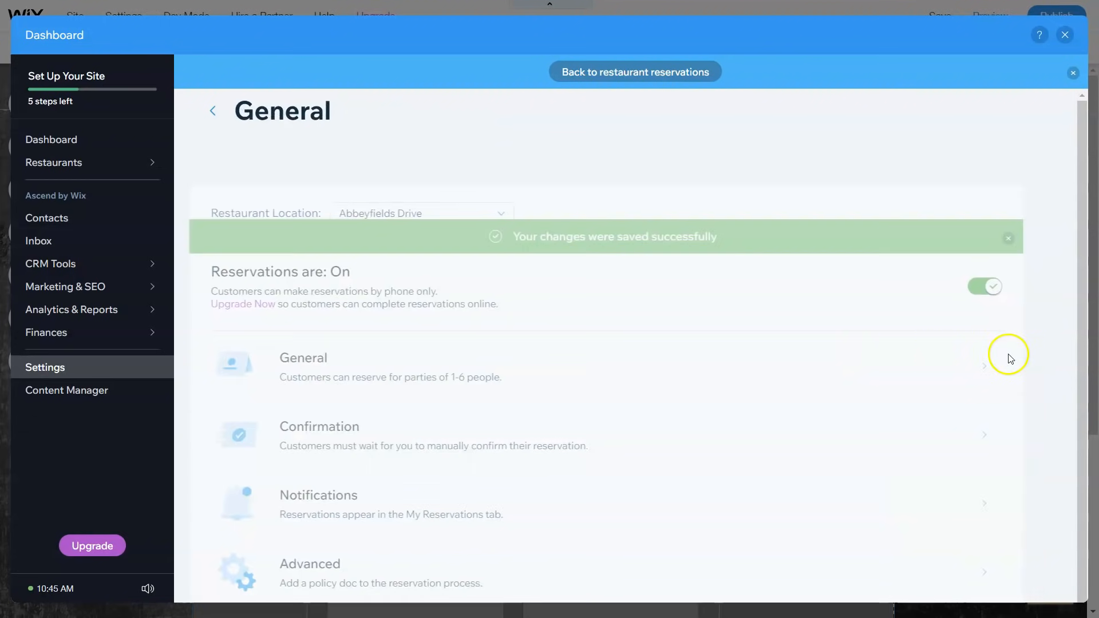
pyautogui.moveTo(533, 282); pyautogui.dragTo(694, 288)
pyautogui.scroll(-1, 653, 303)
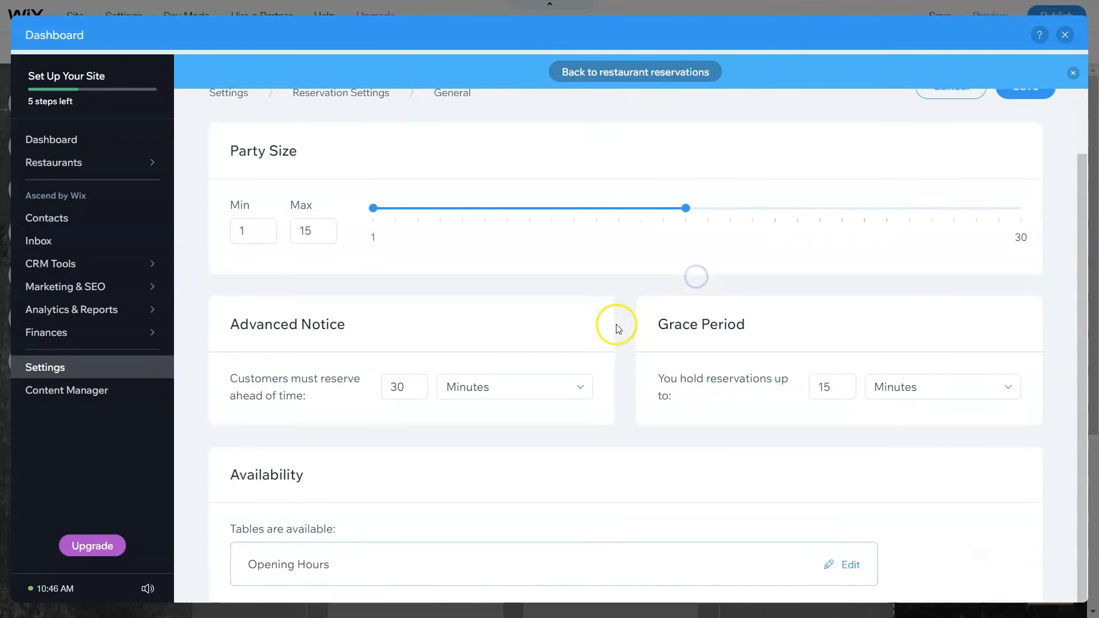
pyautogui.click(401, 386)
pyautogui.doubleClick(401, 386)
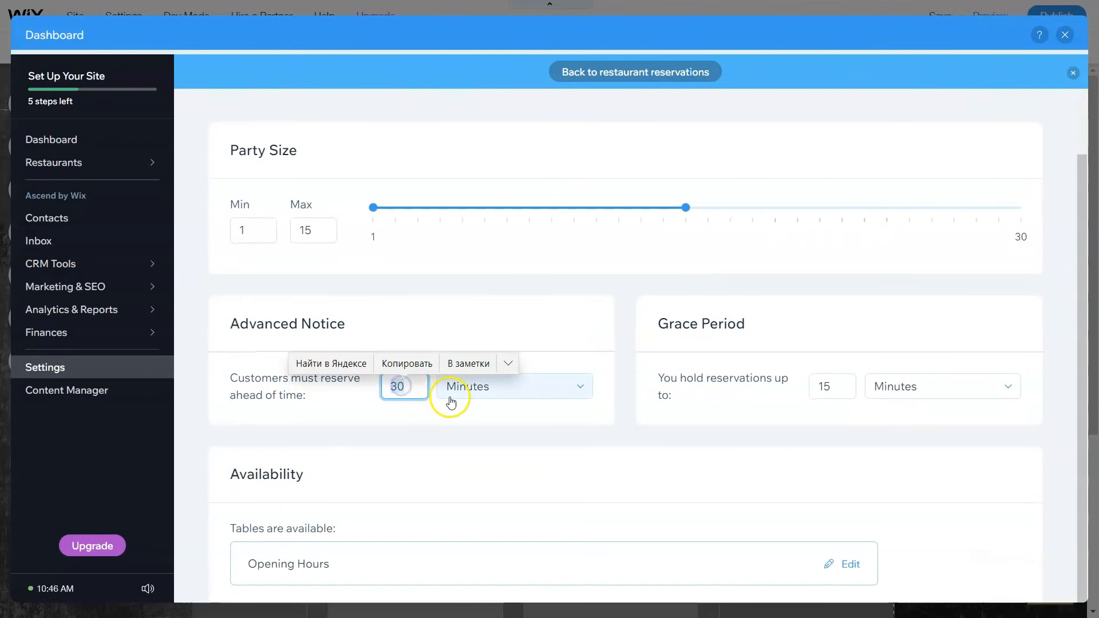
pyautogui.press('BackSpace')
pyautogui.write('1')
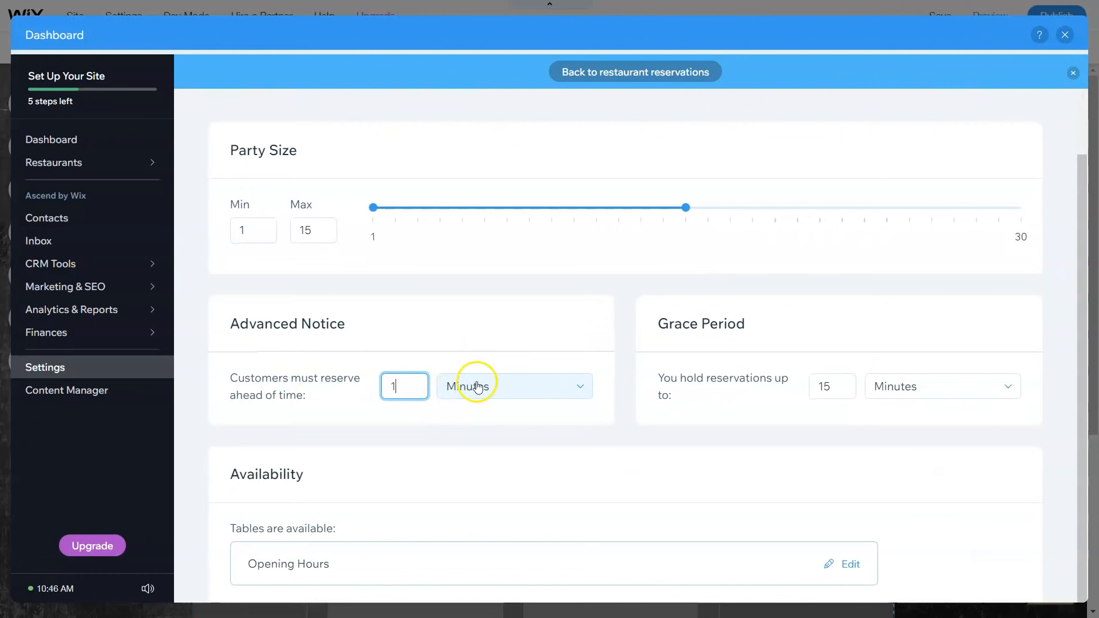
pyautogui.doubleClick(471, 386)
pyautogui.click(471, 438)
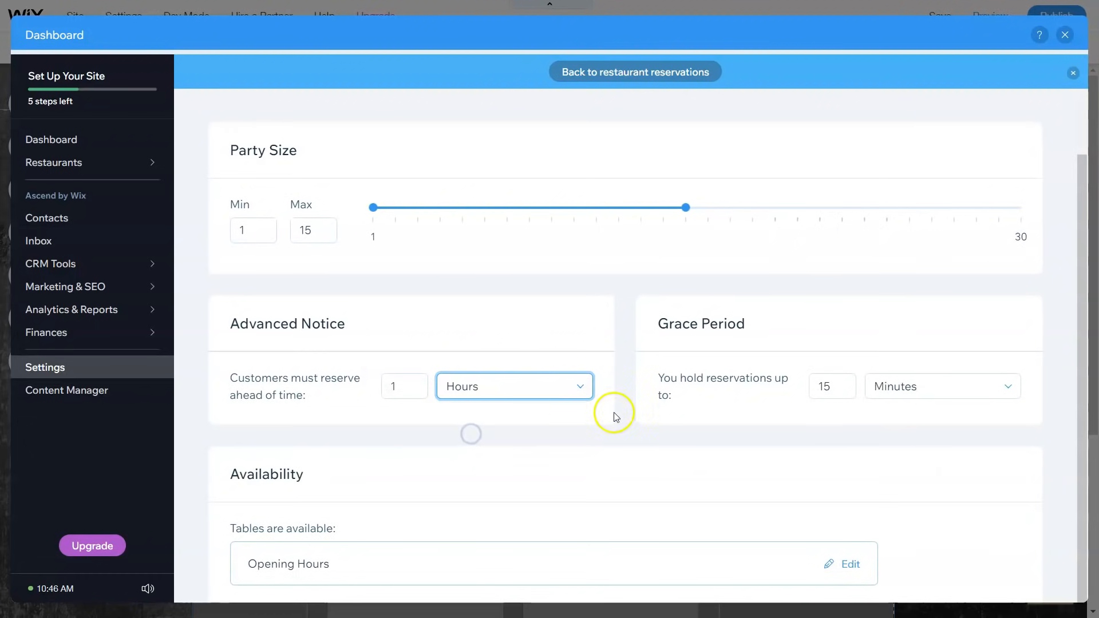
# Step: Set a 30-minute grace period and save the general reservation settings
pyautogui.doubleClick(822, 386)
pyautogui.press('BackSpace')
pyautogui.write('30')
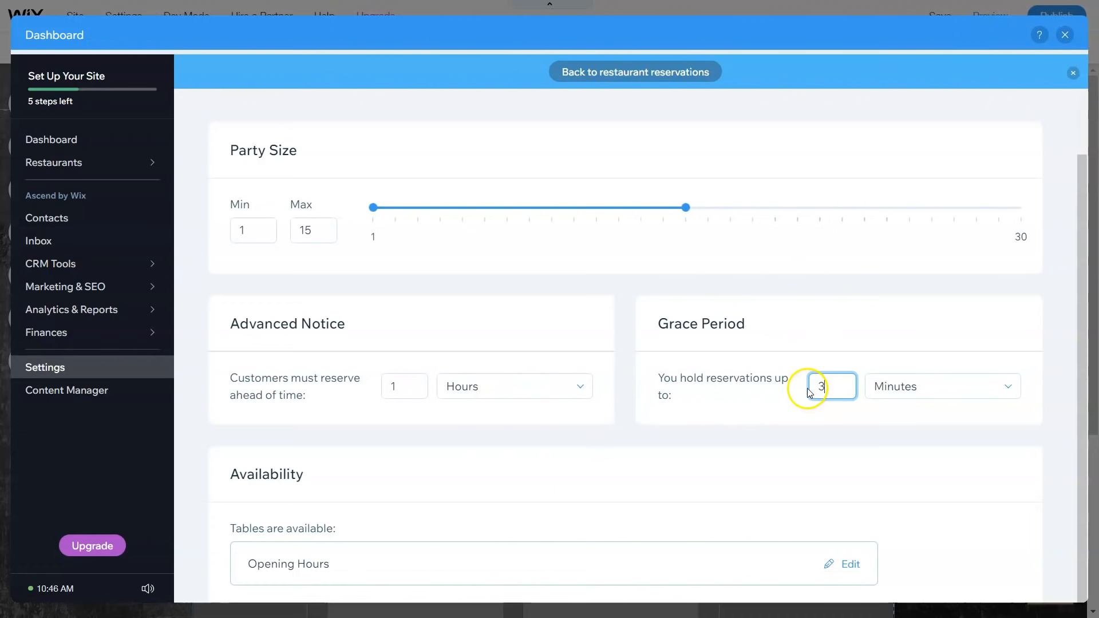
pyautogui.click(403, 468)
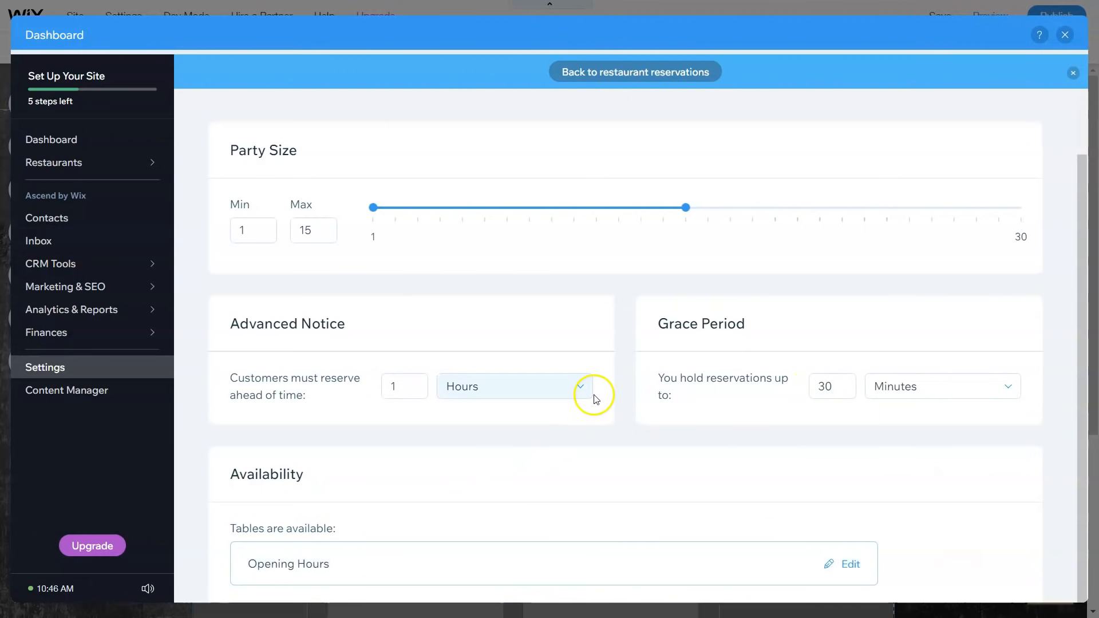
pyautogui.scroll(2, 586, 380)
pyautogui.click(1025, 107)
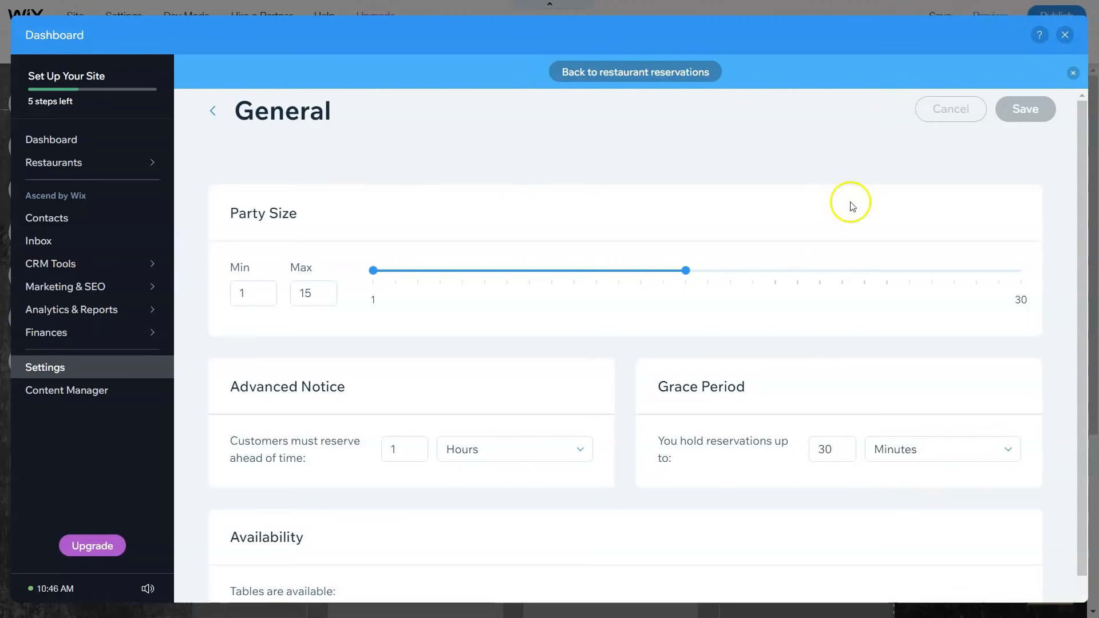
# Step: Return to restaurant reservations and reopen Reservation Settings to confirm parties of 1-15 people
pyautogui.click(669, 69)
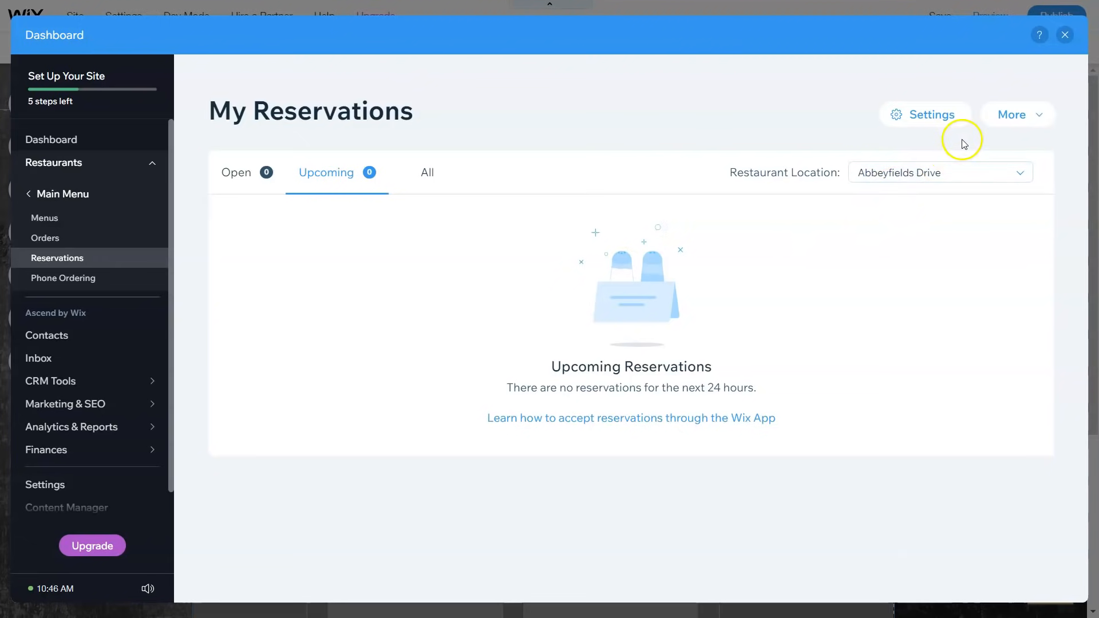
pyautogui.click(954, 116)
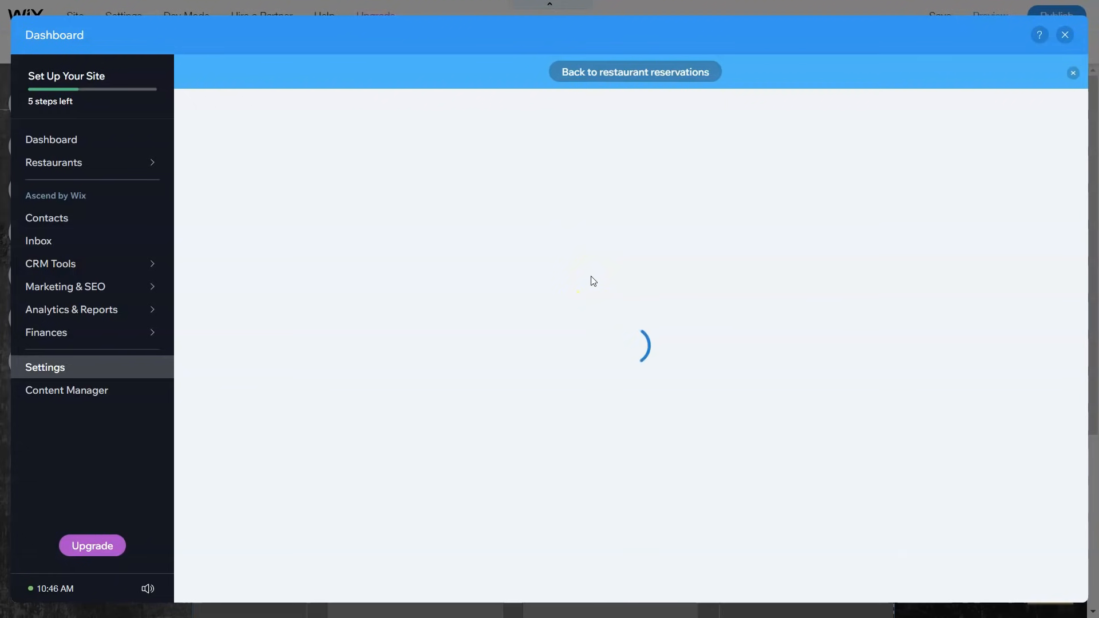
pyautogui.click(584, 283)
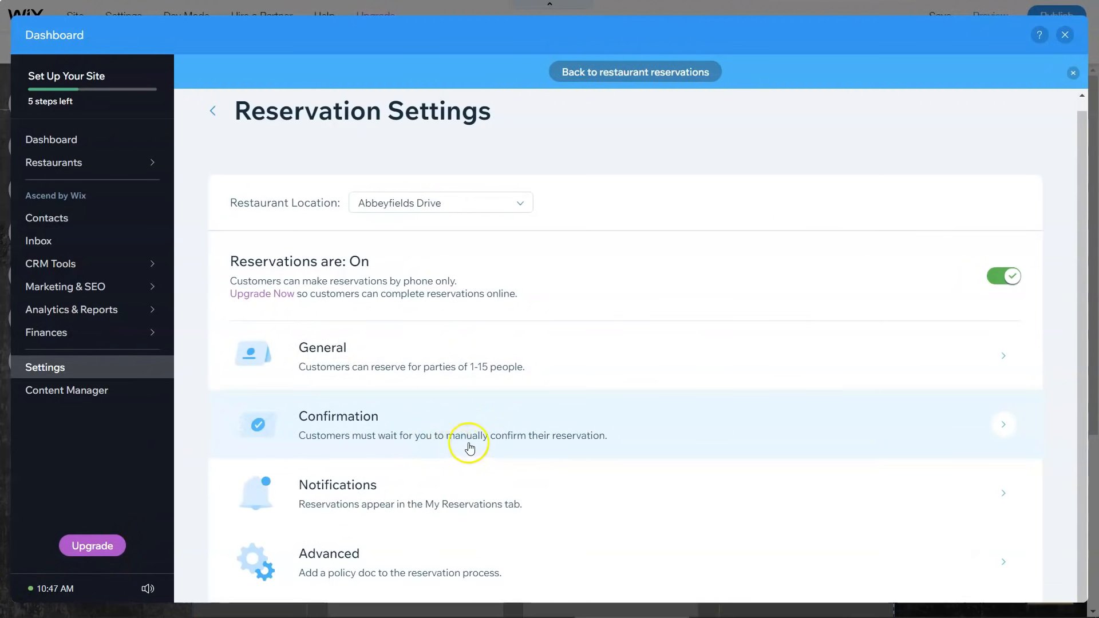
pyautogui.click(993, 424)
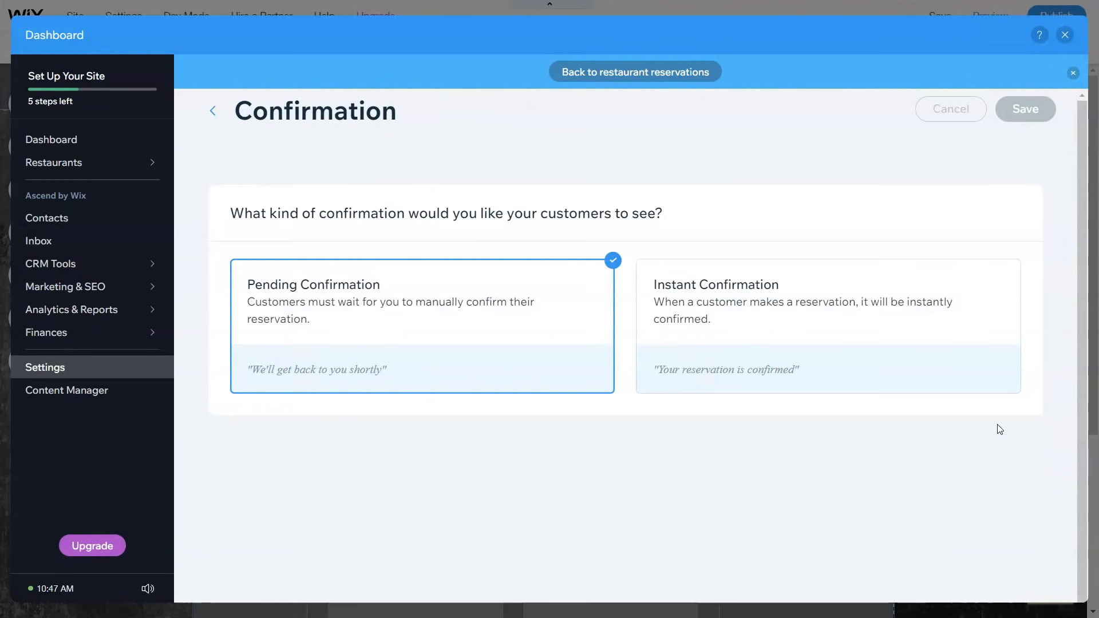
pyautogui.click(768, 319)
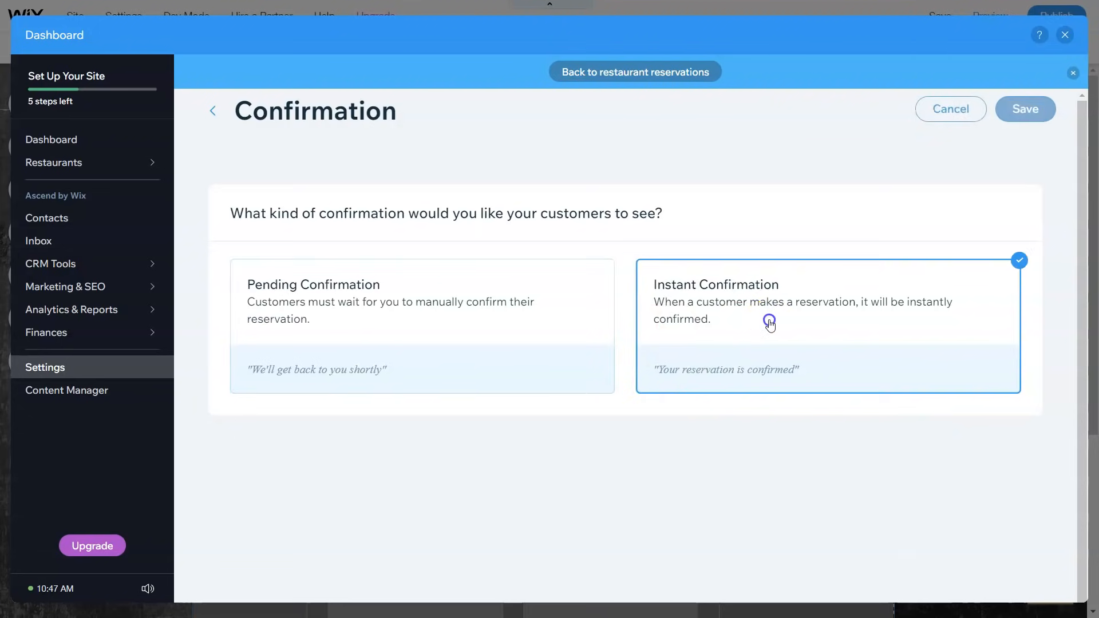
pyautogui.click(470, 317)
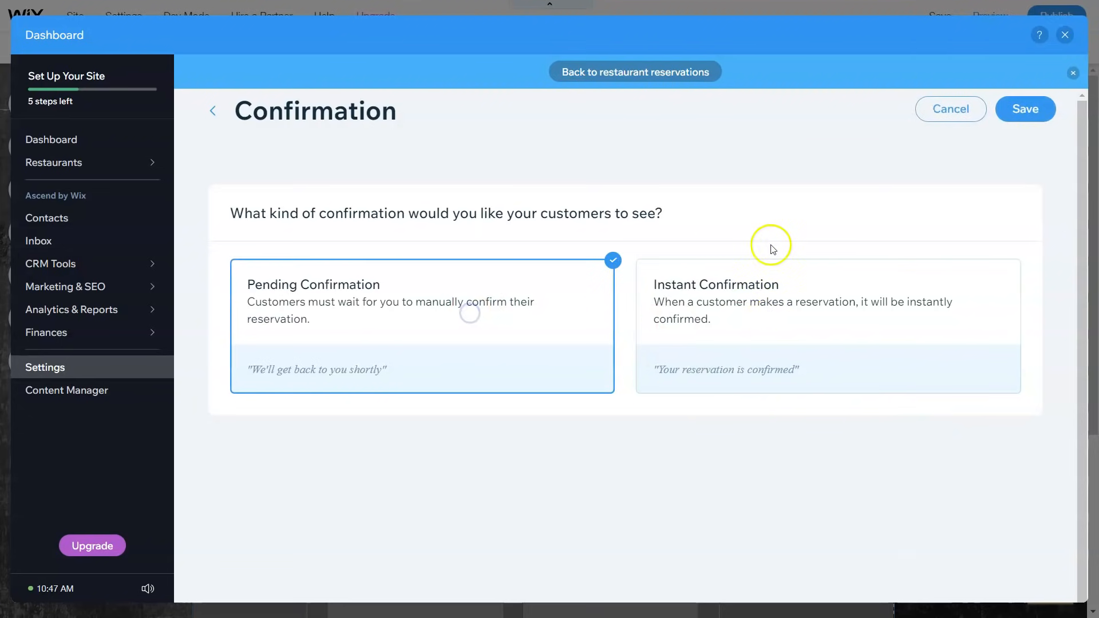
pyautogui.click(209, 112)
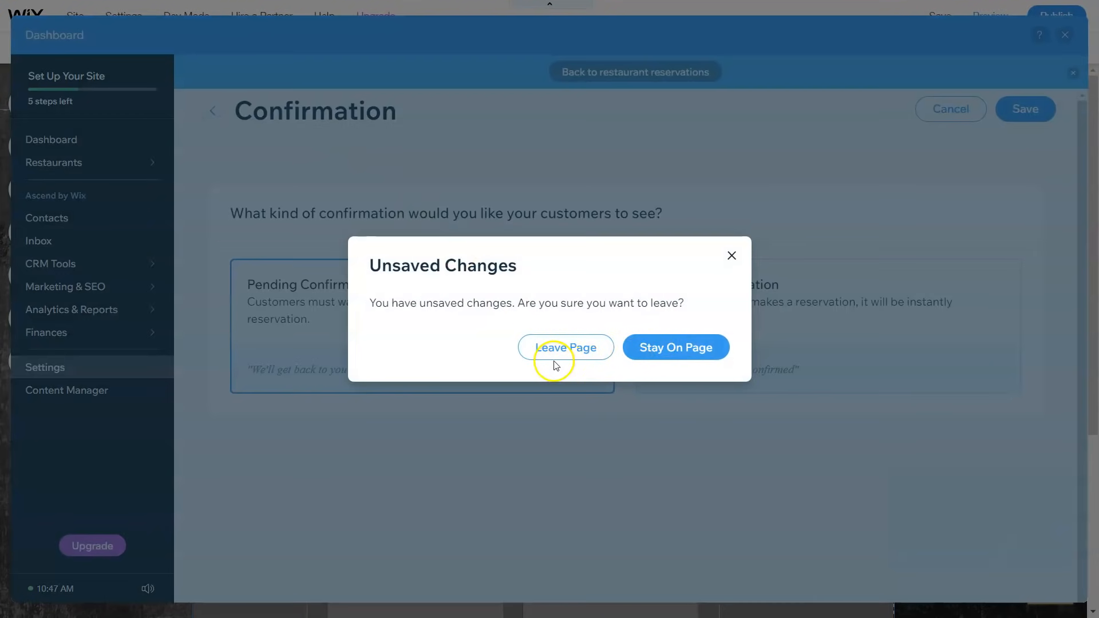
pyautogui.click(572, 354)
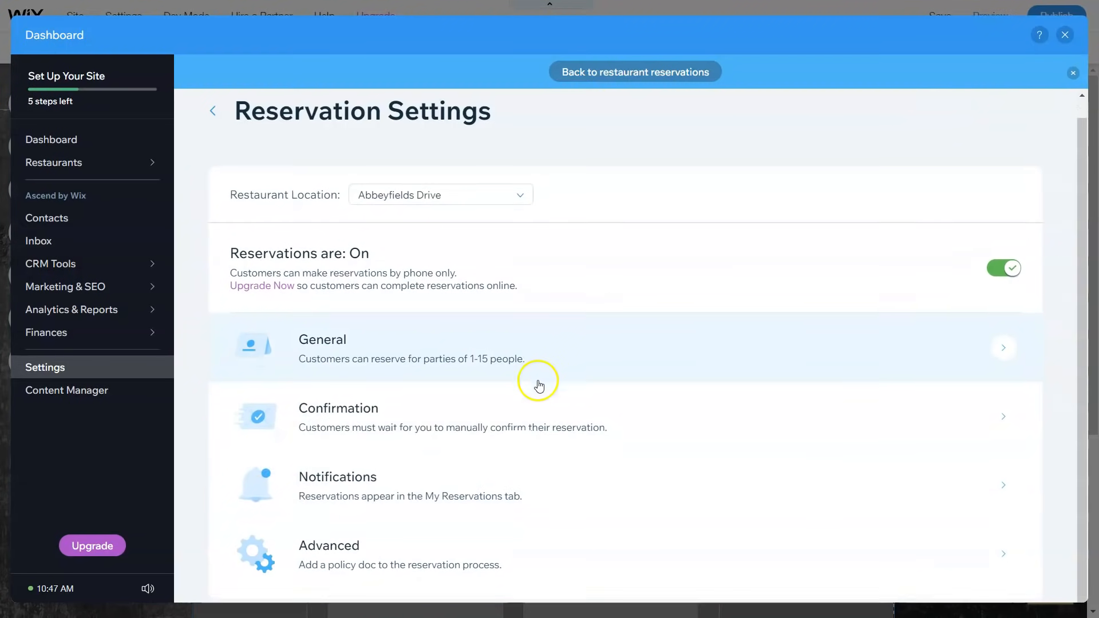
pyautogui.scroll(-1, 539, 382)
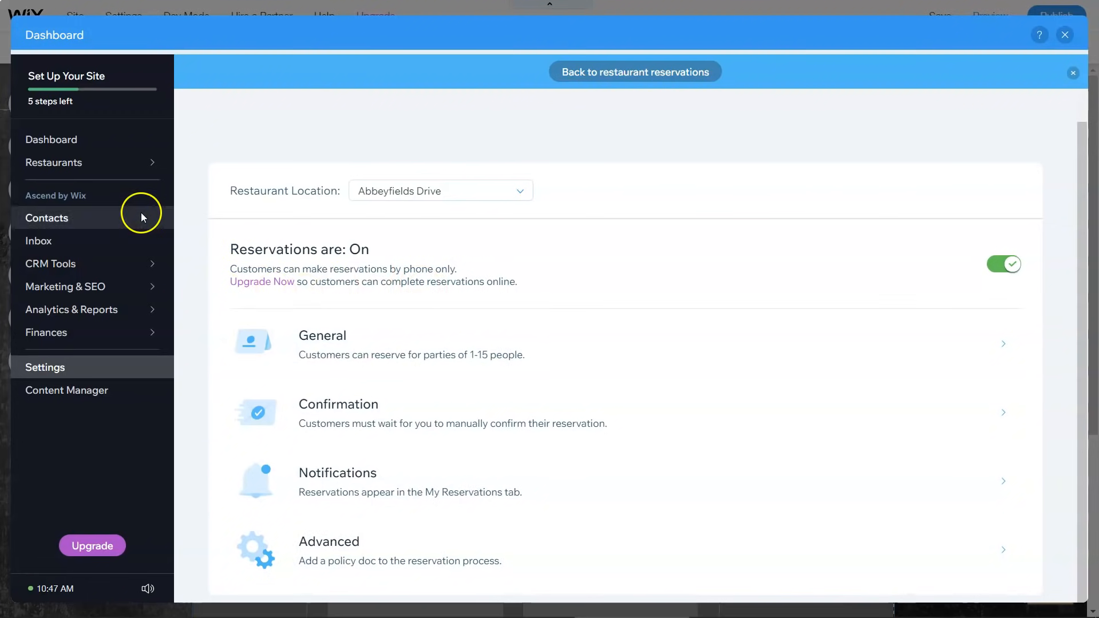
# Step: Start Phone Ordering setup under Restaurants, reaching the Business and eCommerce Premium Plan requirement
pyautogui.click(128, 166)
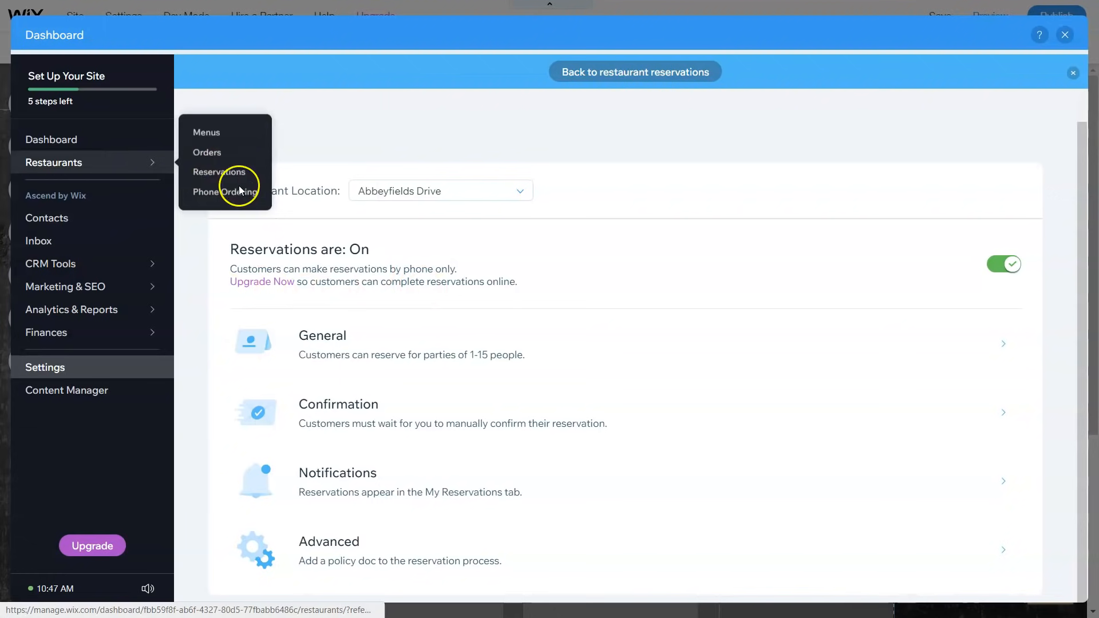
pyautogui.click(67, 279)
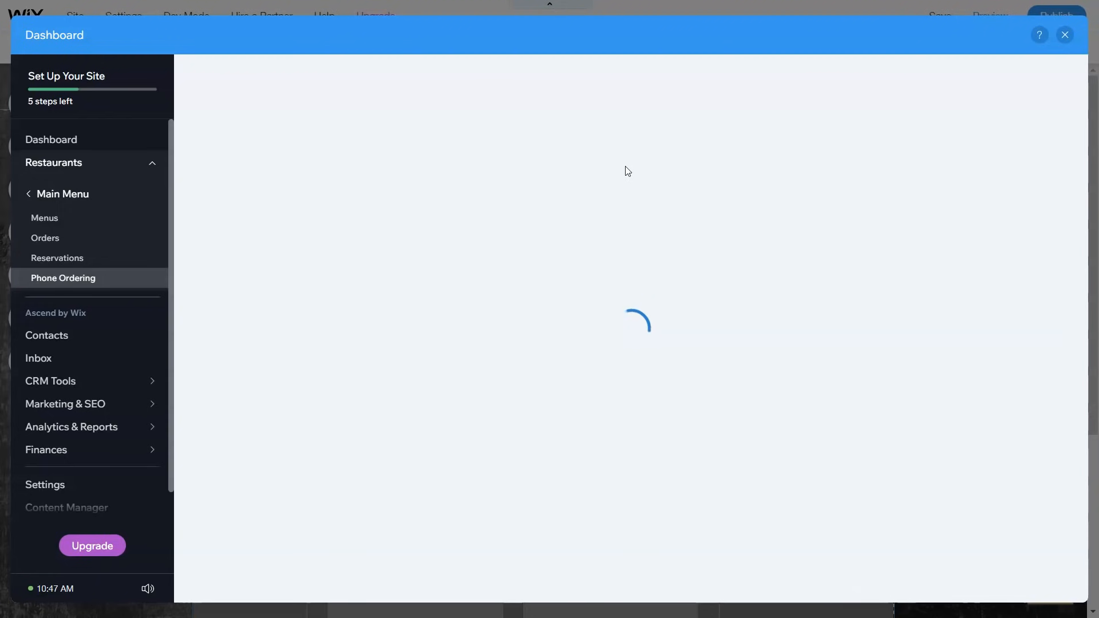
pyautogui.click(645, 123)
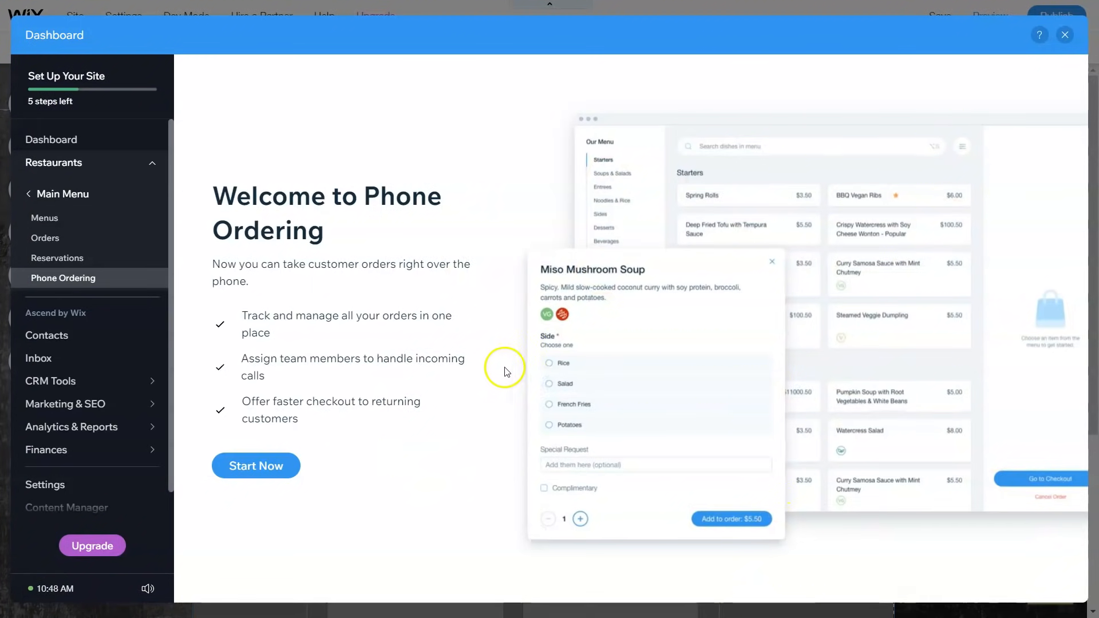
pyautogui.click(254, 475)
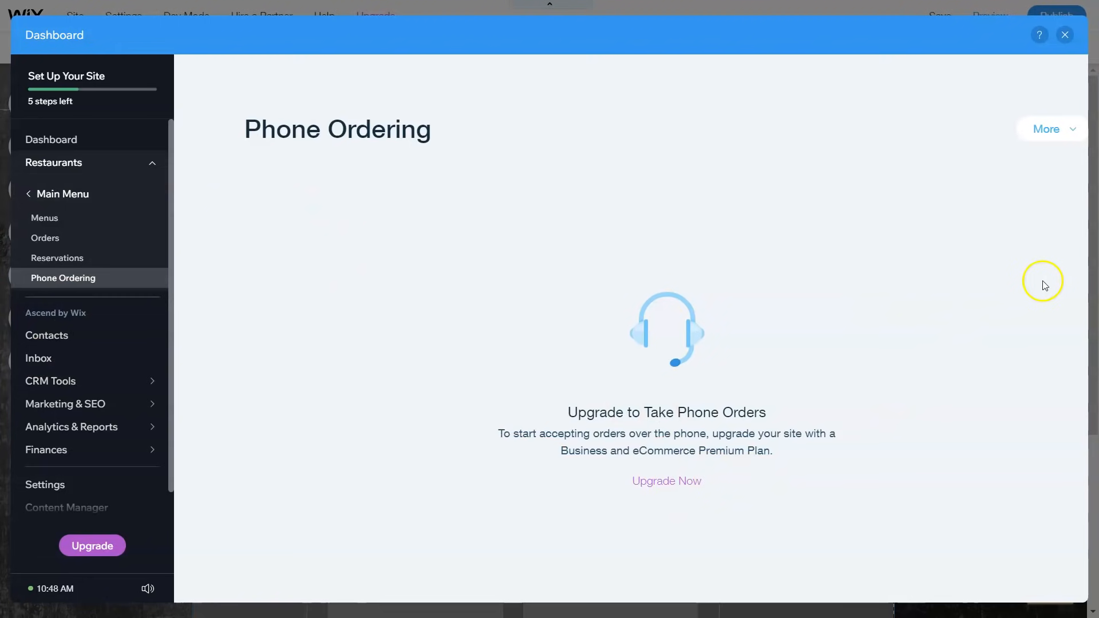
# Step: Leave Phone Ordering for the restaurant's Reservations page in the dashboard sidebar
pyautogui.click(89, 260)
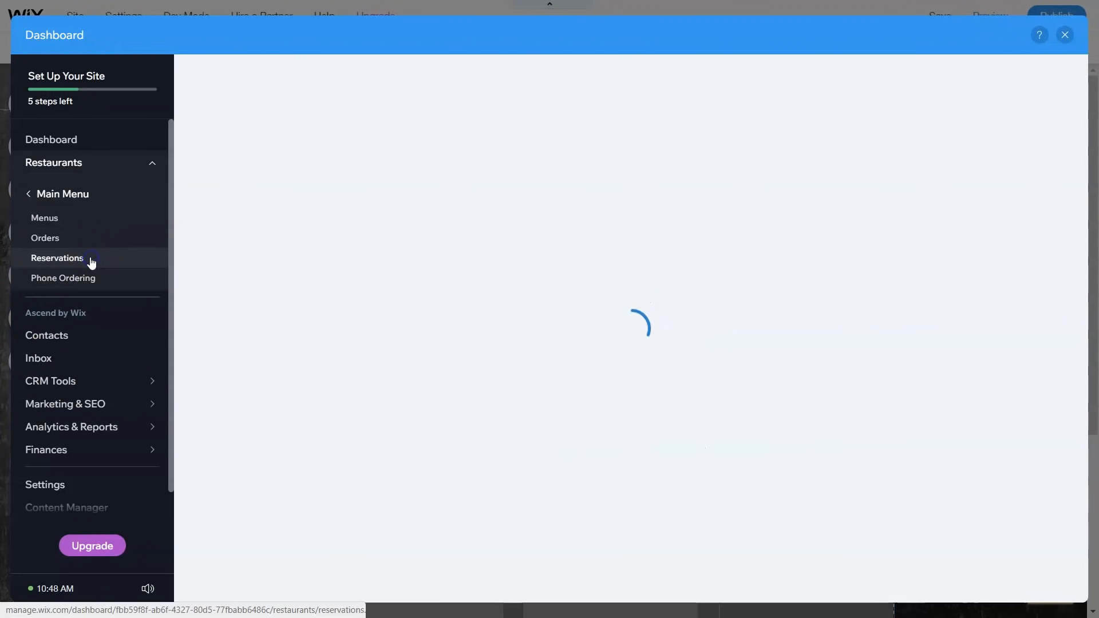